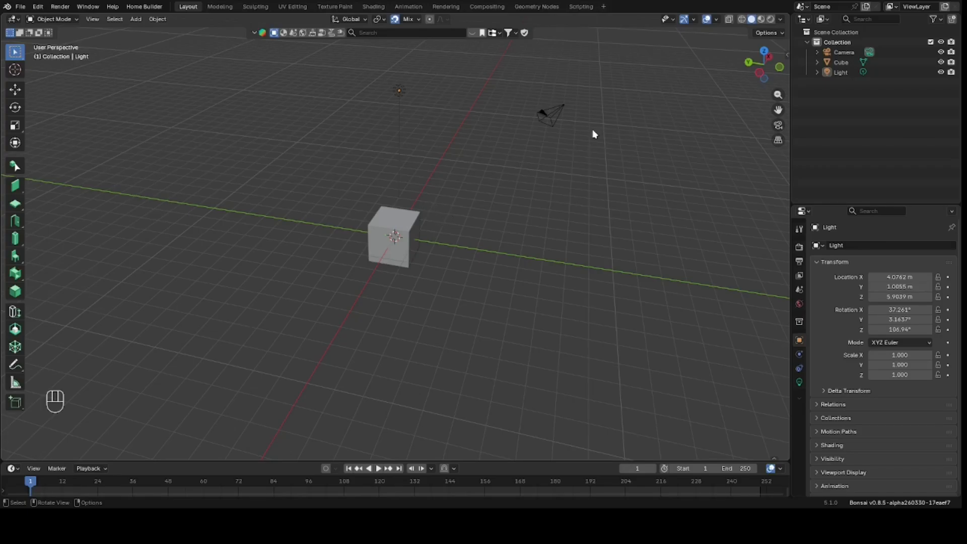
middle_drag(594, 134, 288, 178)
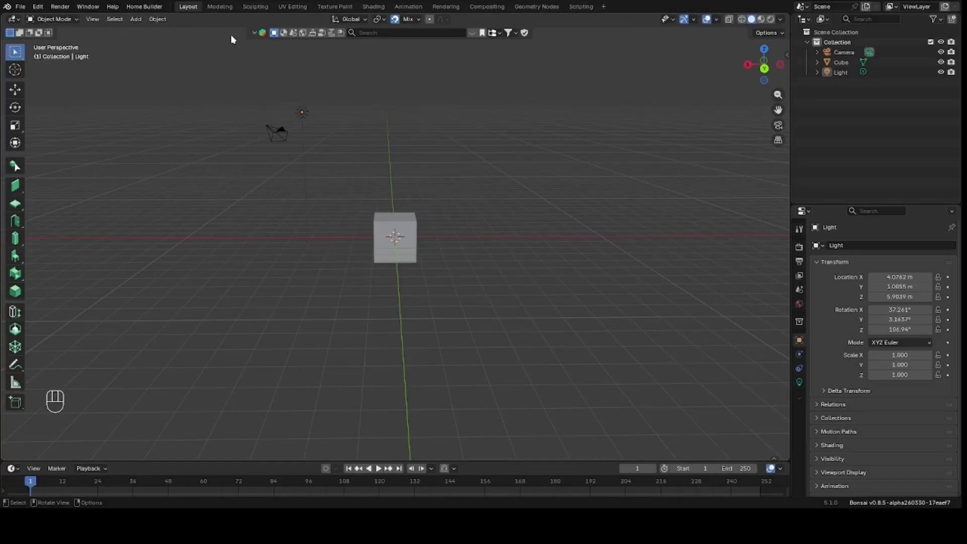
click(35, 9)
click(29, 11)
click(54, 10)
Resize the editor areas so that the timeline and the outliner are both taller.
drag(440, 461, 438, 386)
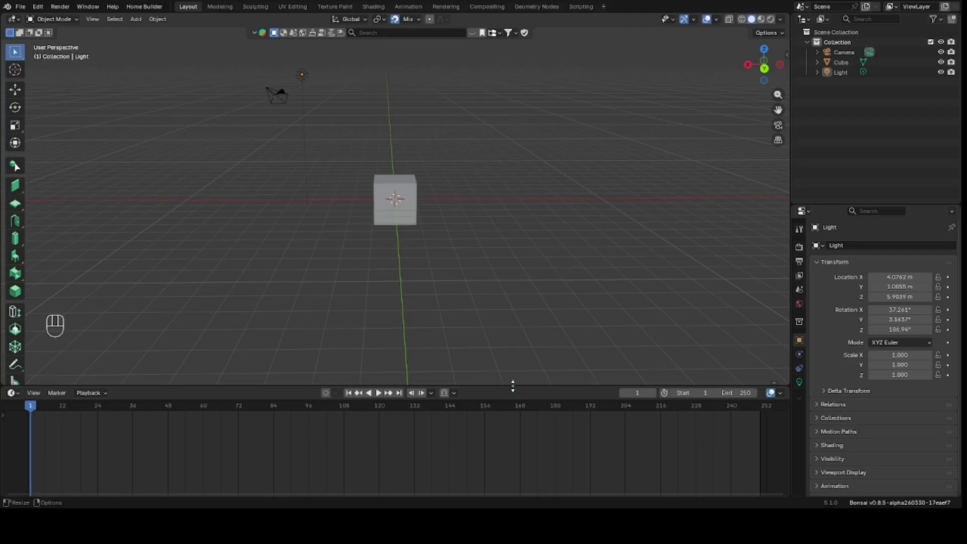
drag(513, 386, 513, 426)
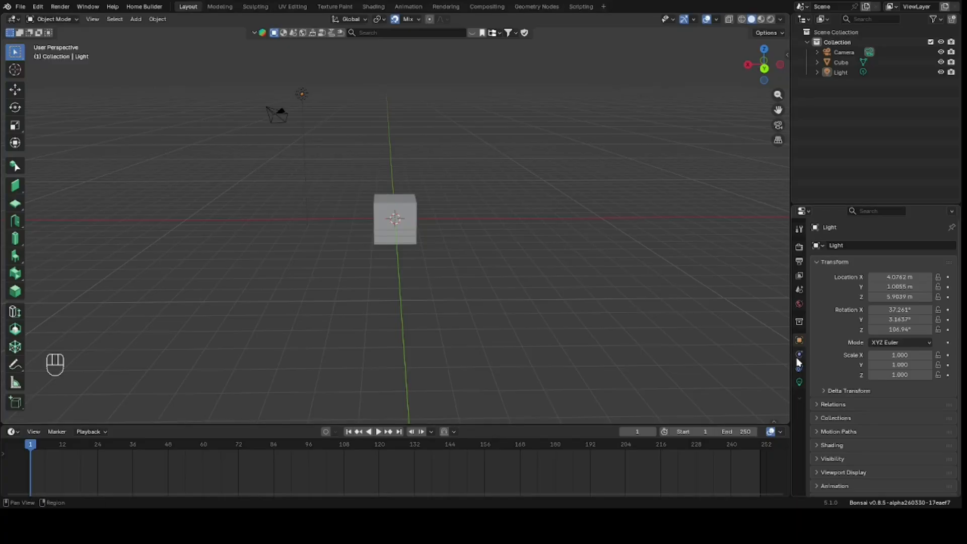
click(413, 230)
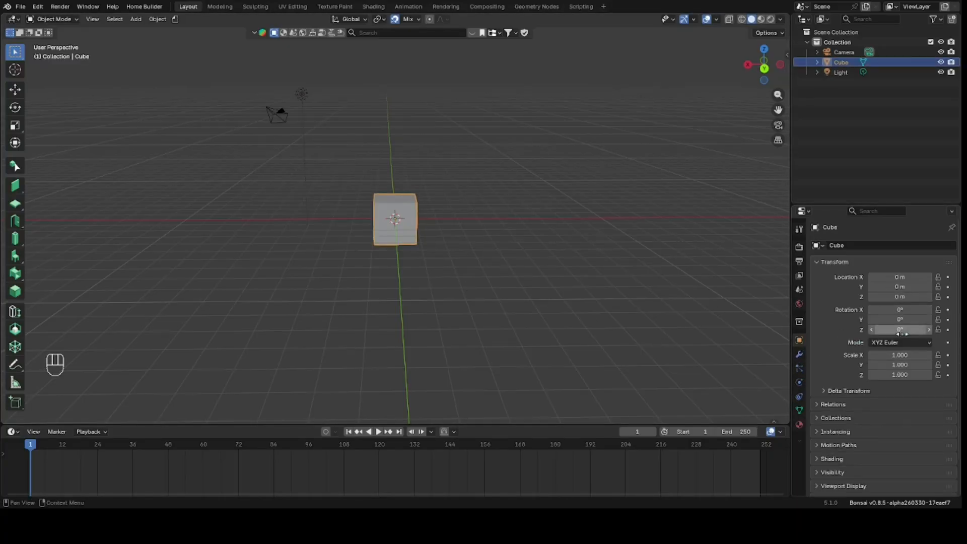
scroll(881, 328, down, 2)
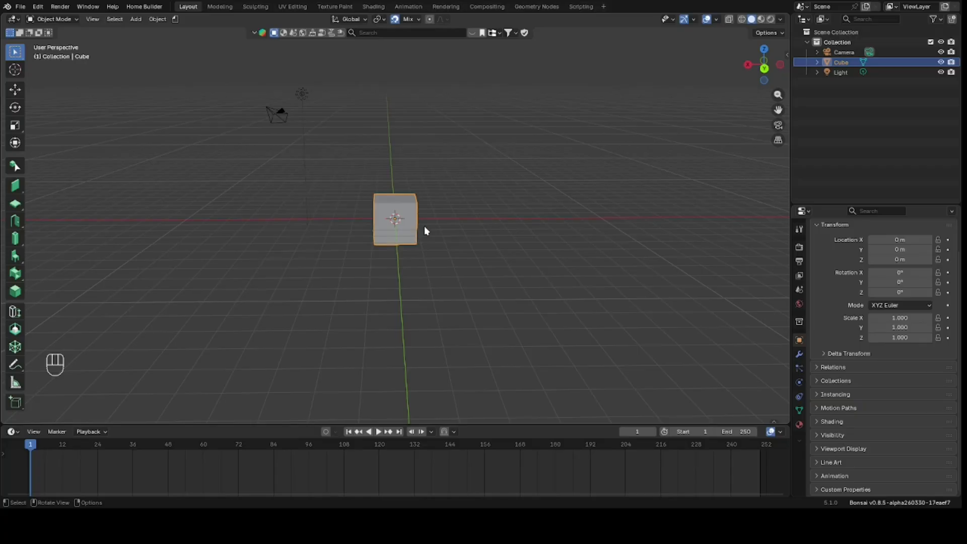
click(600, 420)
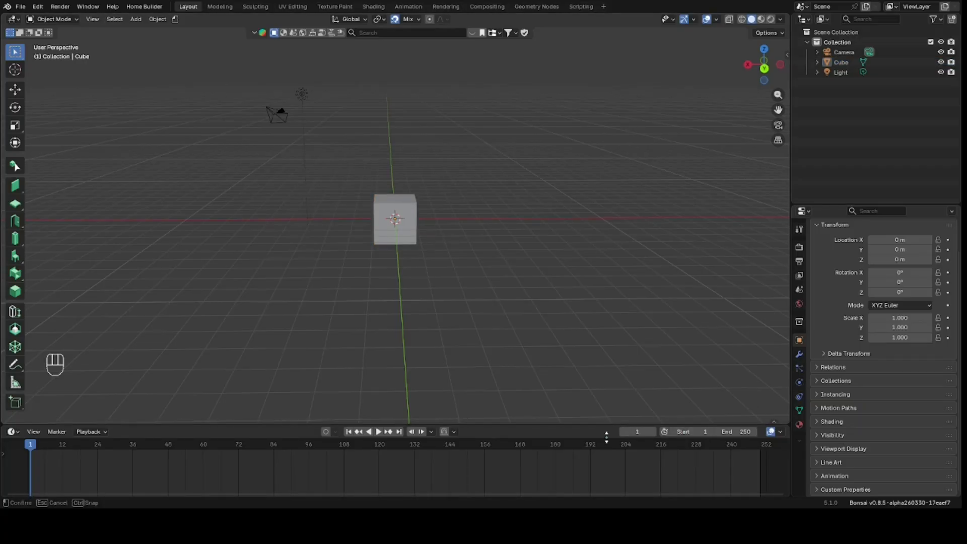
drag(600, 425, 602, 437)
click(803, 210)
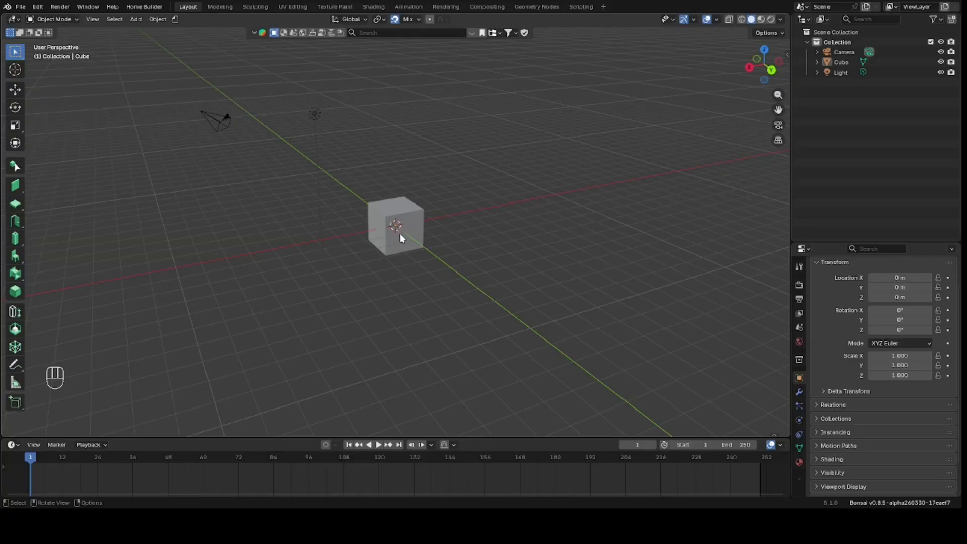
drag(758, 81, 688, 111)
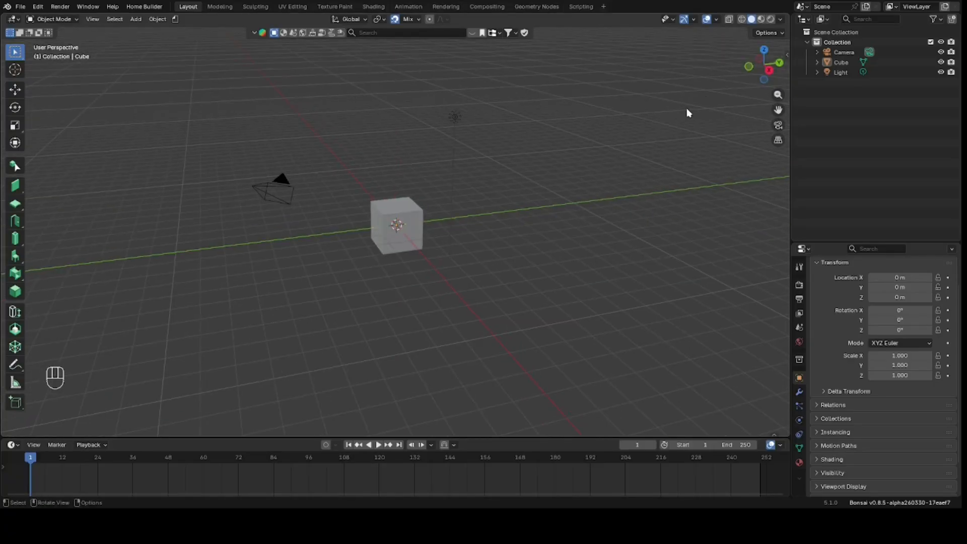
drag(233, 112, 434, 221)
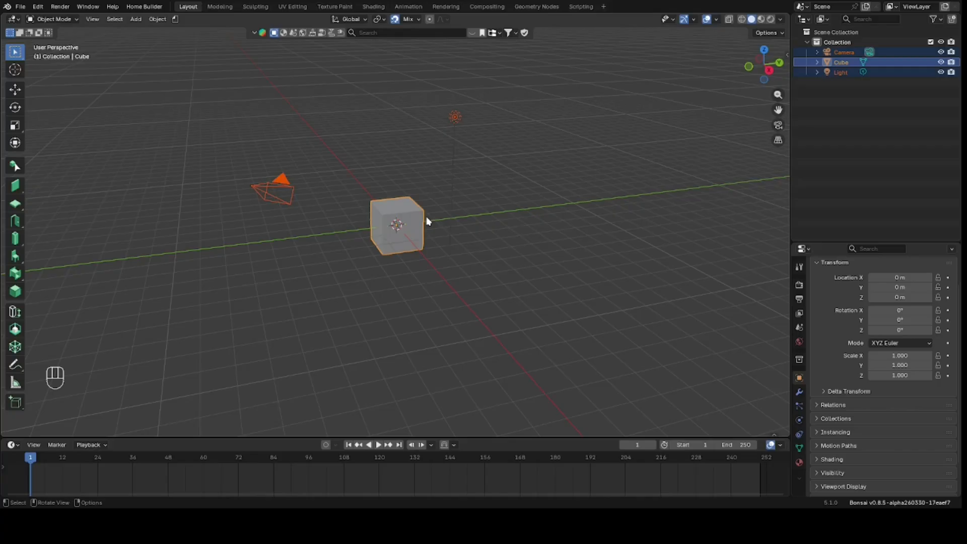
drag(84, 73, 680, 360)
click(512, 175)
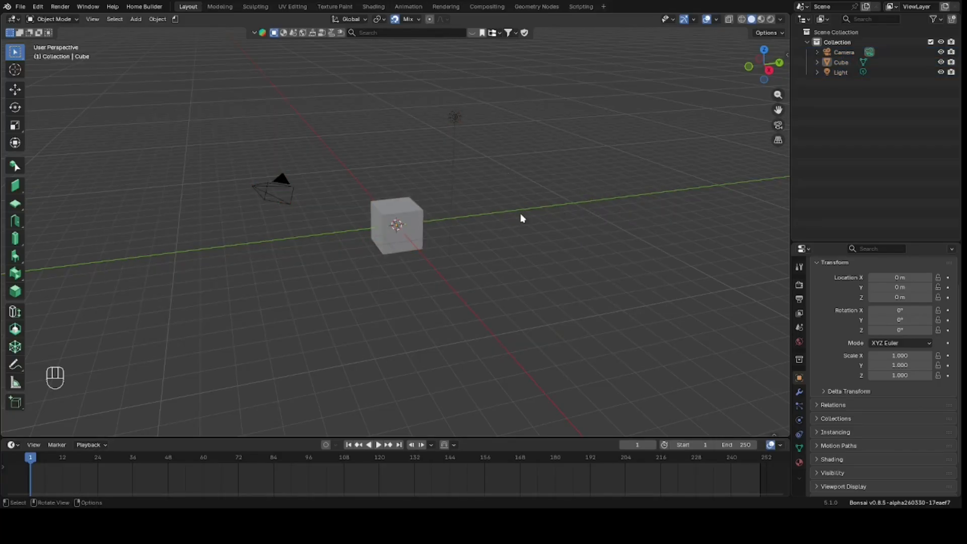
key(ctrl+a)
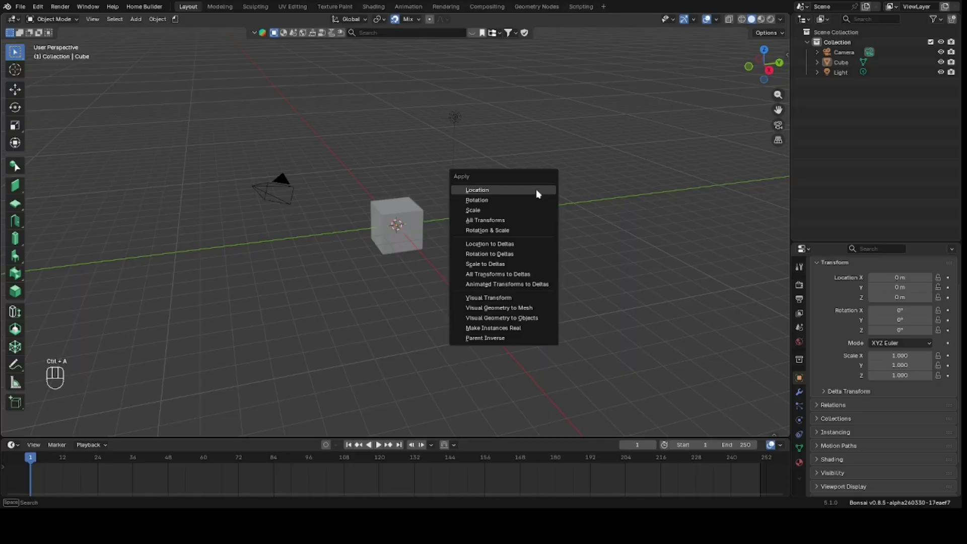
Select all objects in the default scene, the camera, cube and light, and delete them.
key(a)
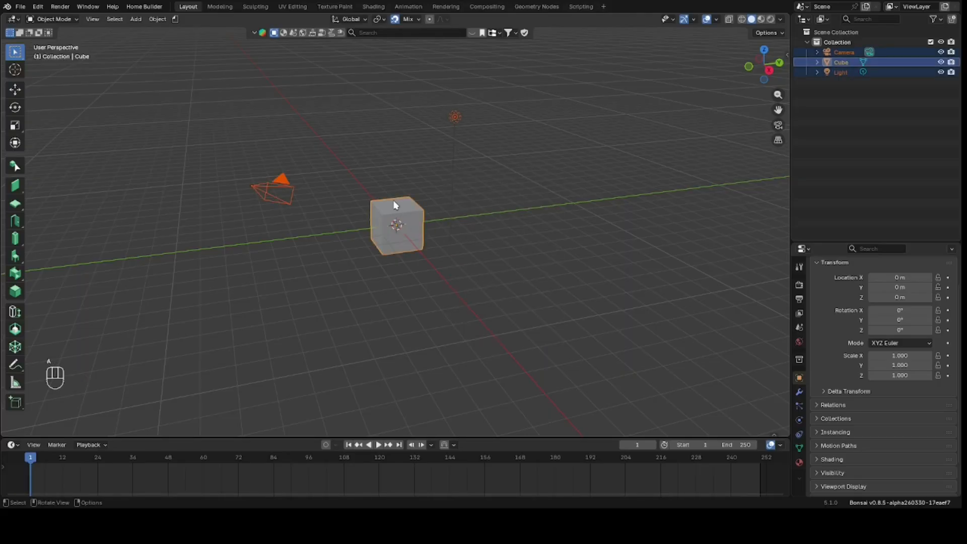
scroll(397, 200, up, 2)
scroll(401, 201, down, 3)
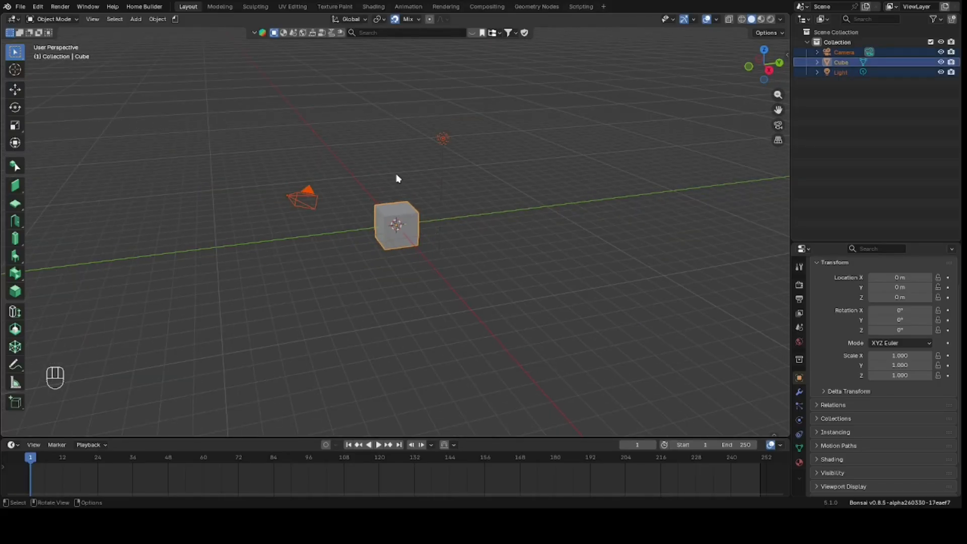
key(Delete)
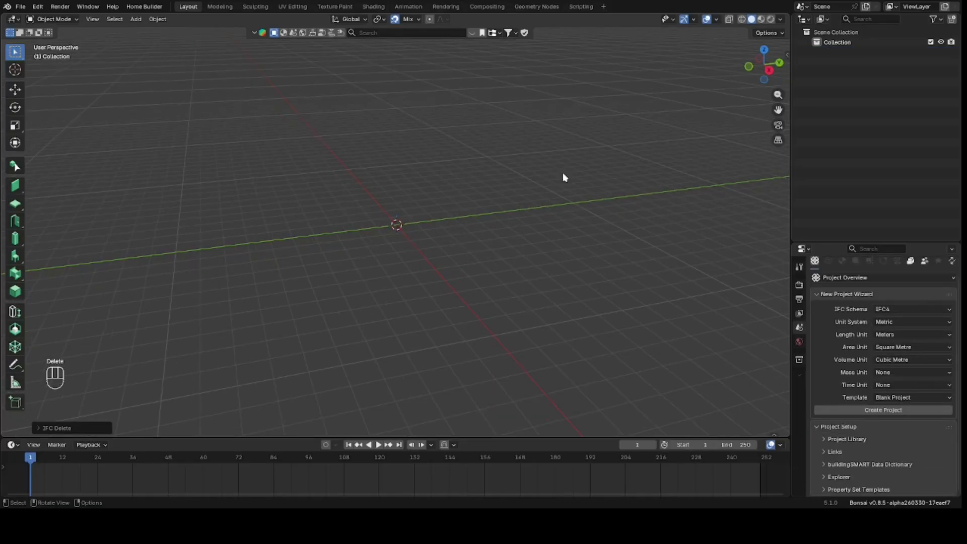
Switch to the top orthographic view and add a mesh plane at the origin.
drag(755, 76, 901, 70)
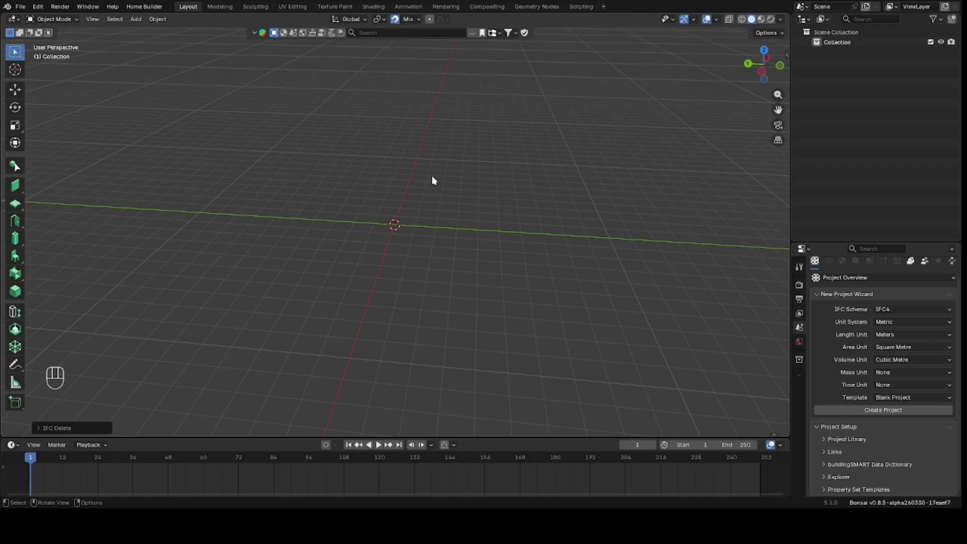
key(KP_7)
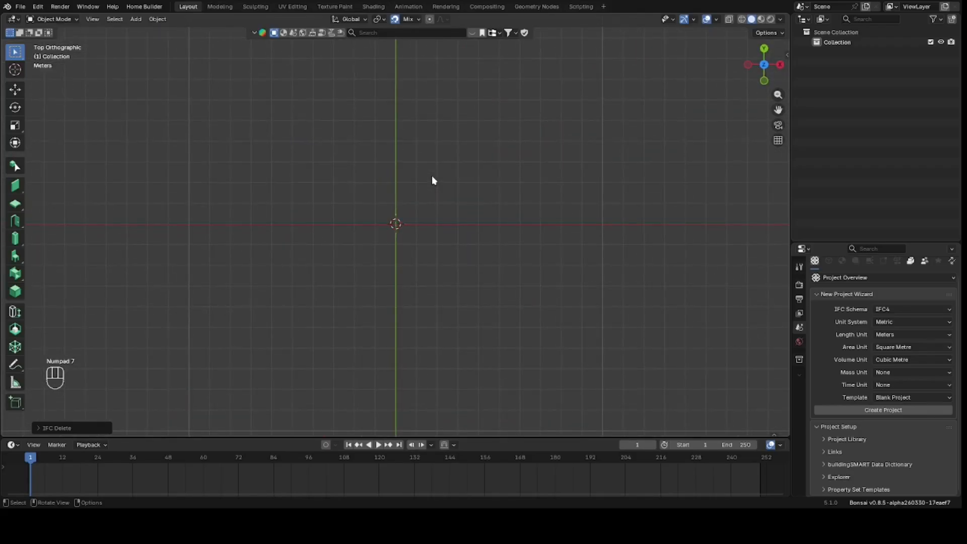
scroll(461, 182, down, 5)
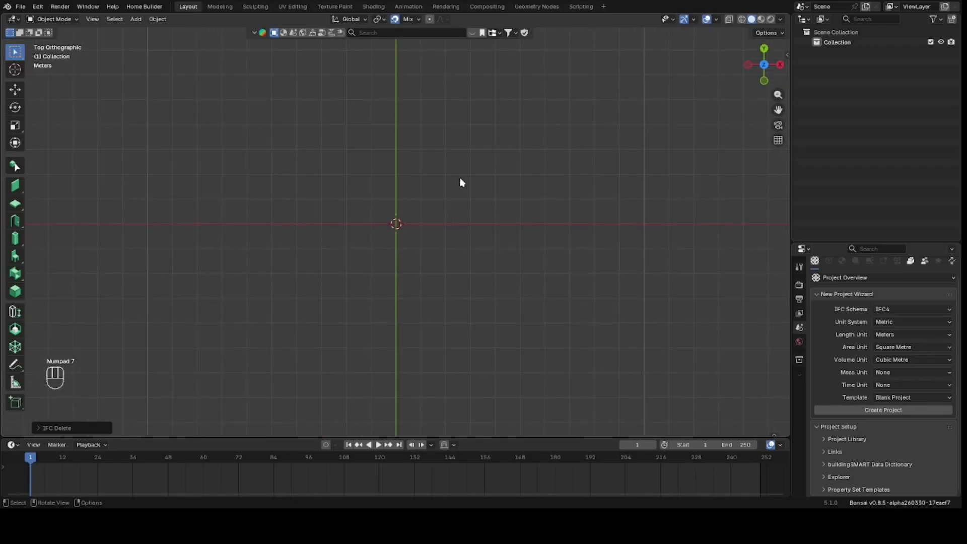
key(shift+a)
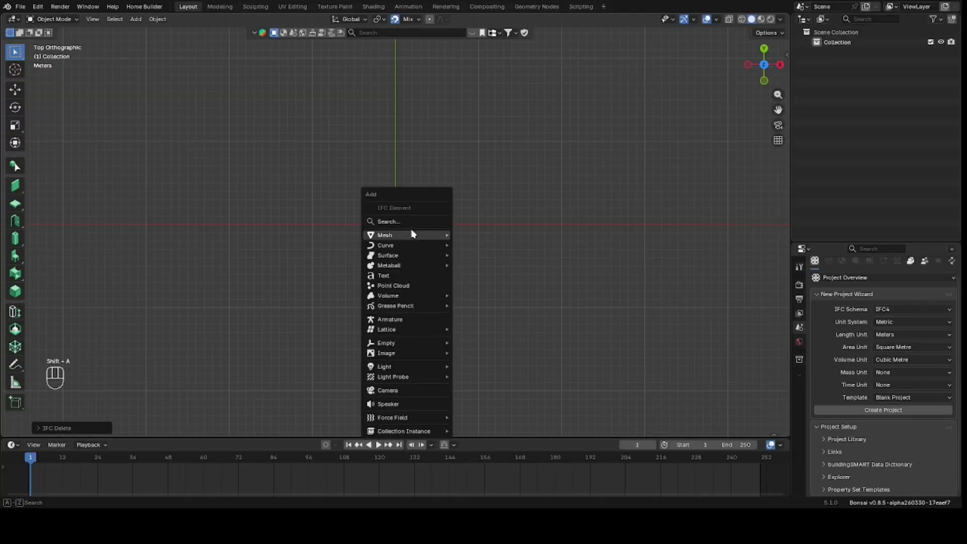
mouse_move(412, 236)
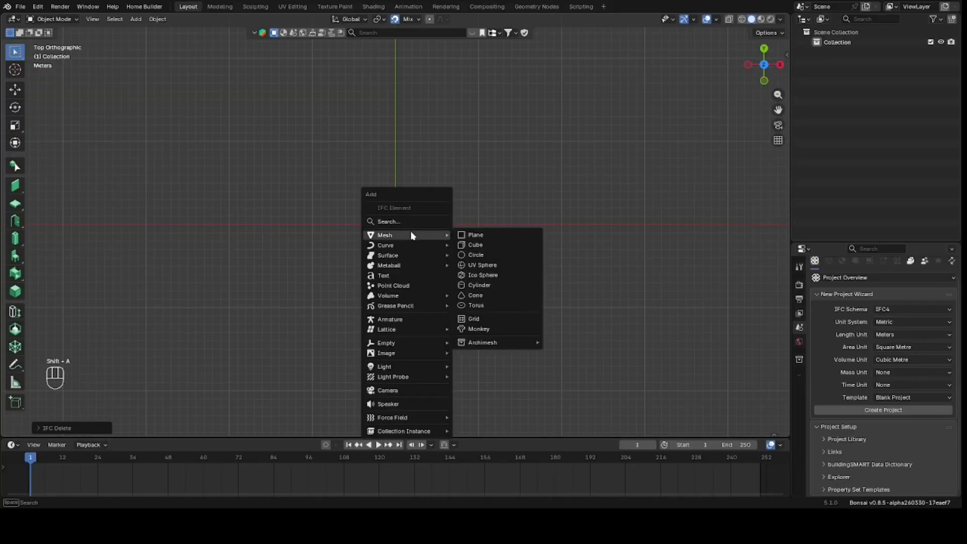
click(498, 235)
scroll(433, 238, up, 7)
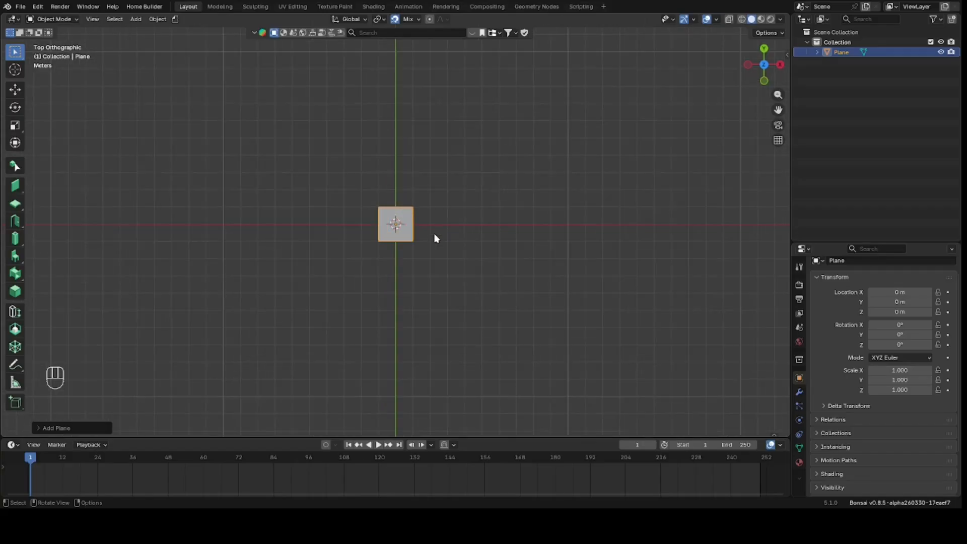
scroll(436, 238, up, 1)
click(464, 138)
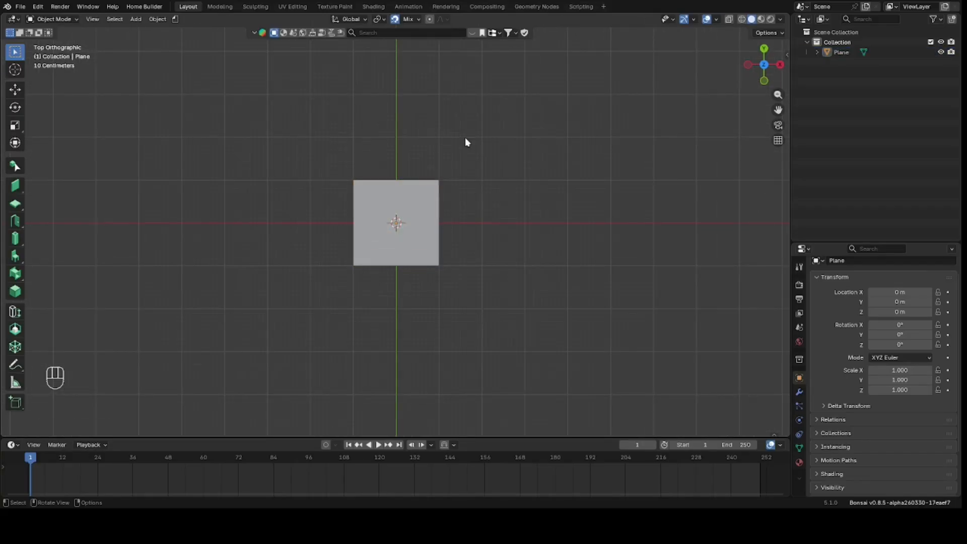
Try moving the plane's right edge in Edit Mode, cancel the move and return to Object Mode.
click(428, 205)
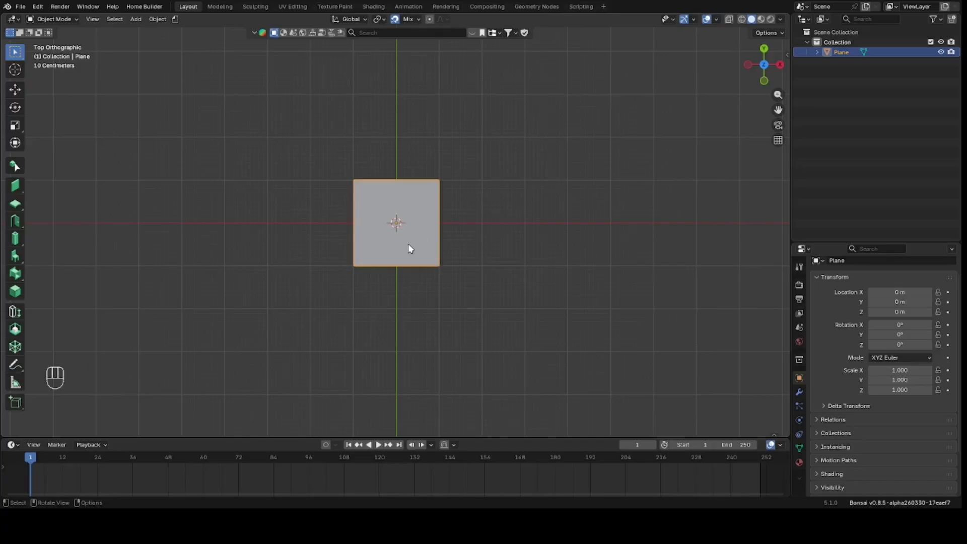
click(64, 20)
click(63, 43)
scroll(456, 225, up, 1)
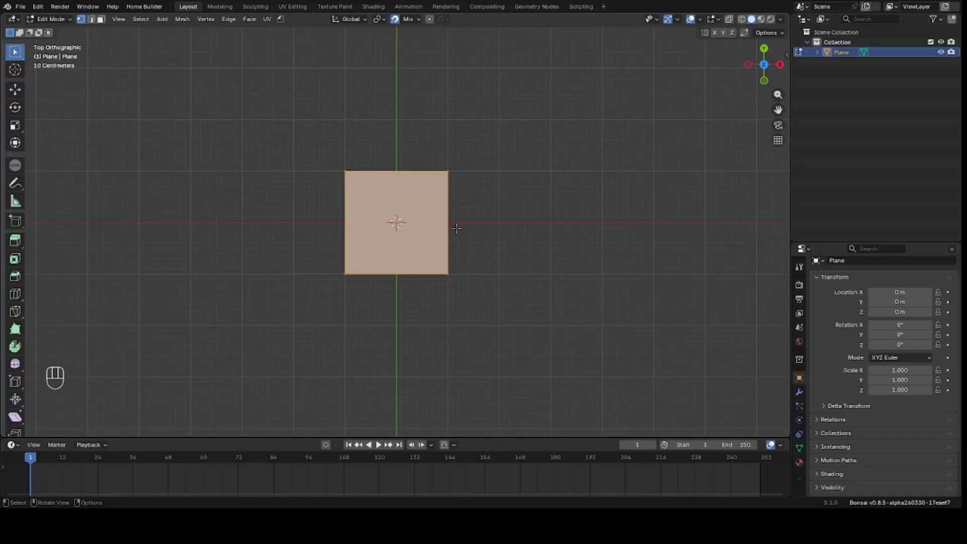
click(452, 217)
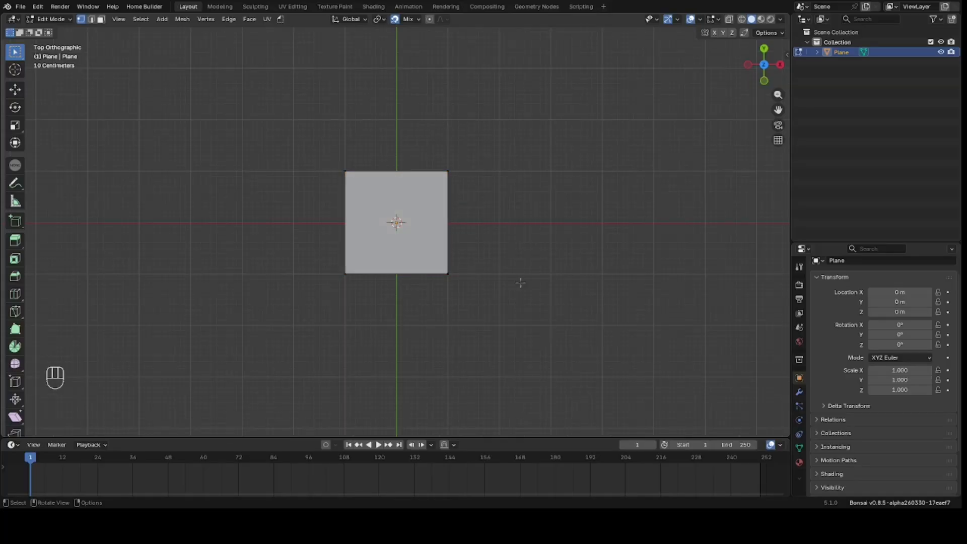
key(g)
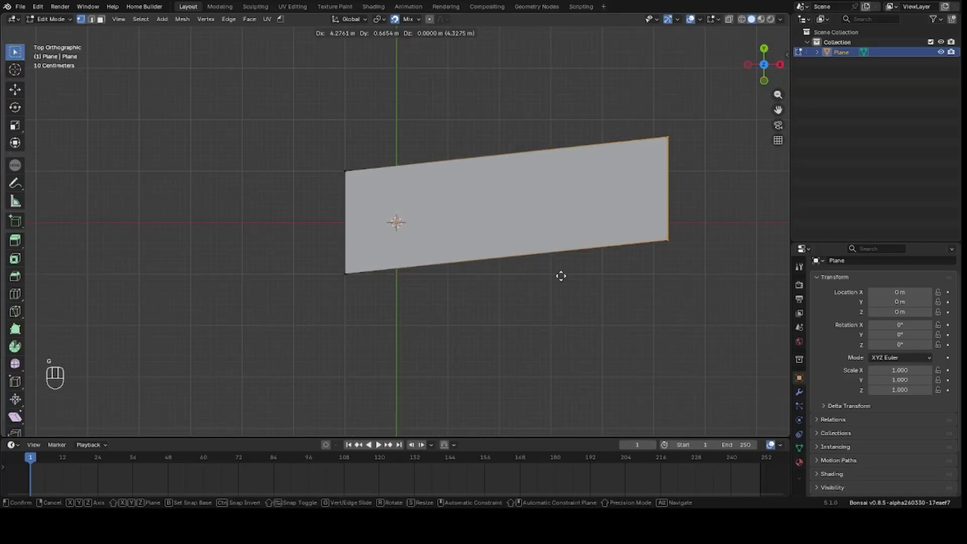
key(Escape)
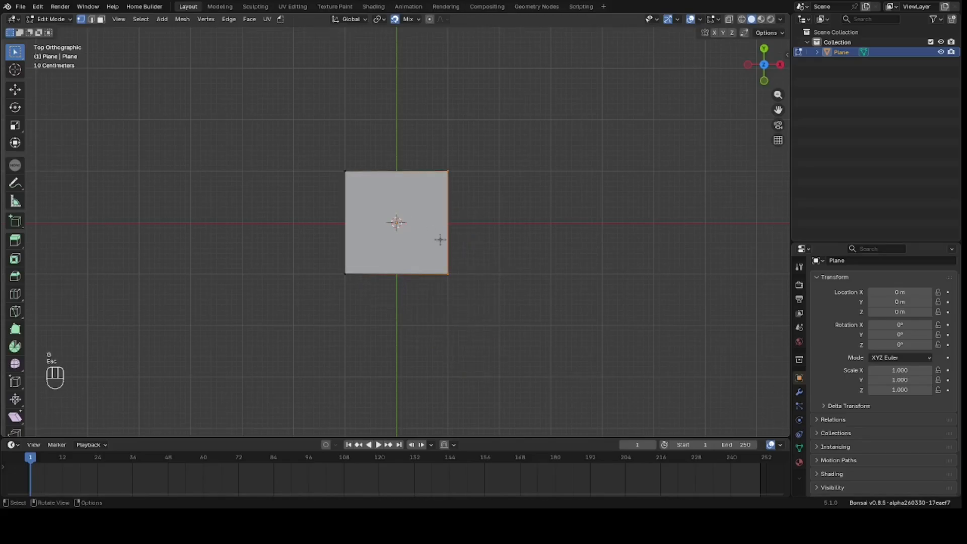
key(Tab)
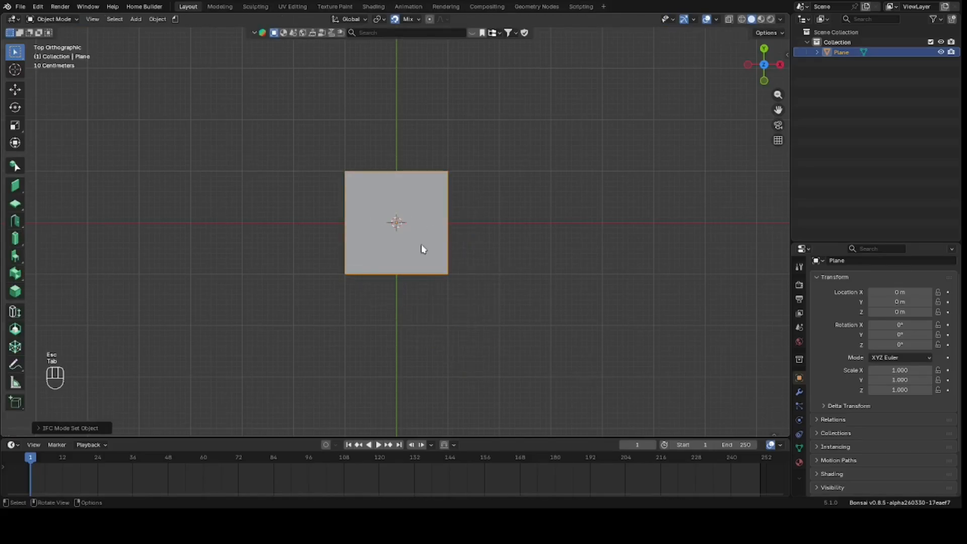
Try moving the whole plane freely, along the X axis and along the Y axis, cancelling each move.
click(336, 217)
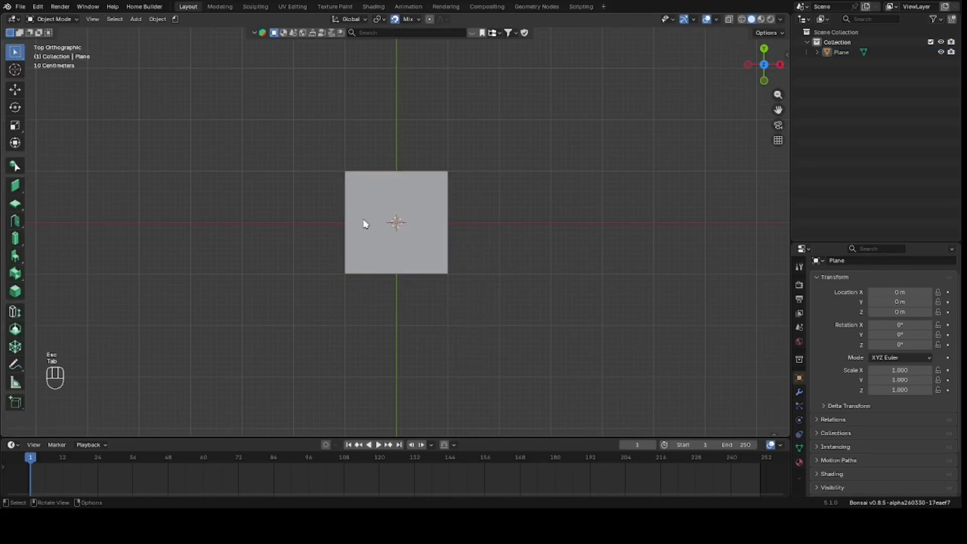
click(413, 227)
key(g)
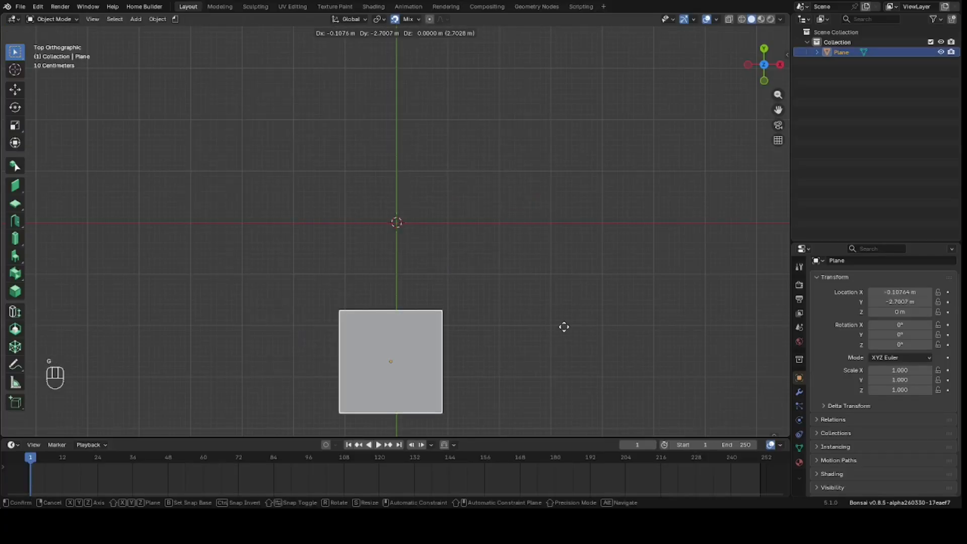
key(Escape)
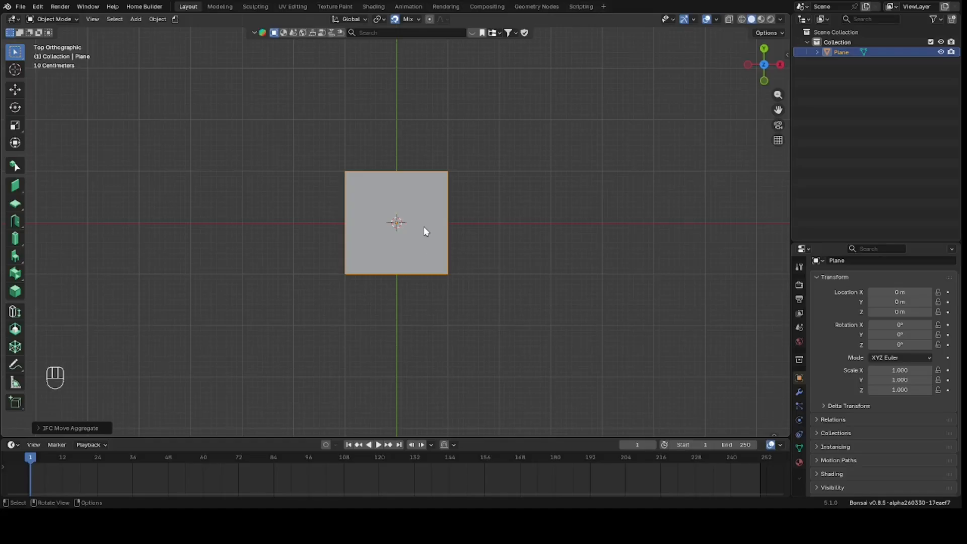
key(g)
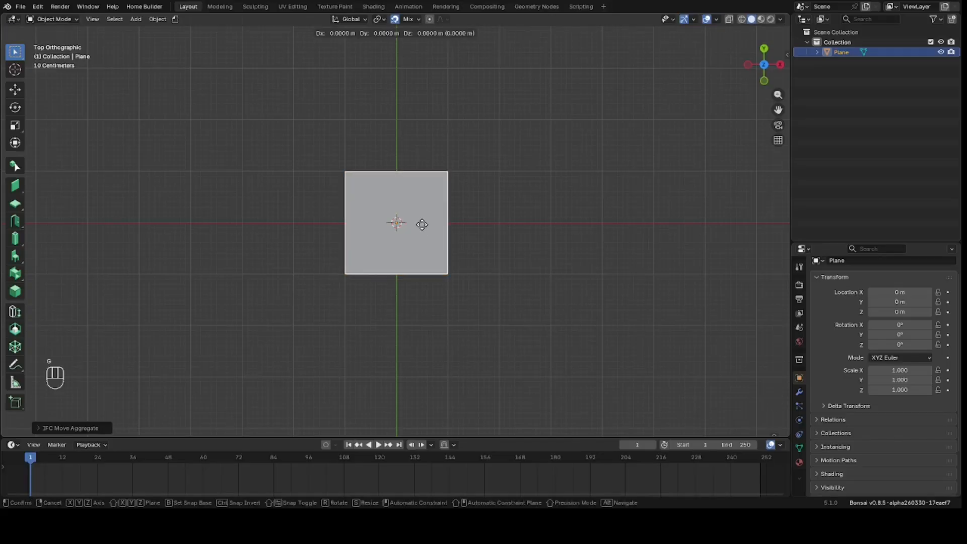
key(x)
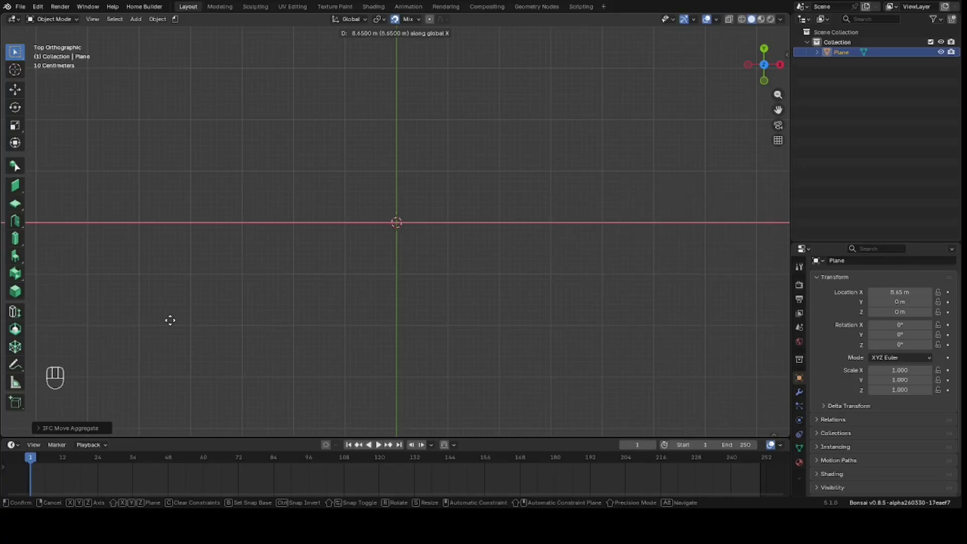
key(Escape)
key(g)
key(y)
key(Escape)
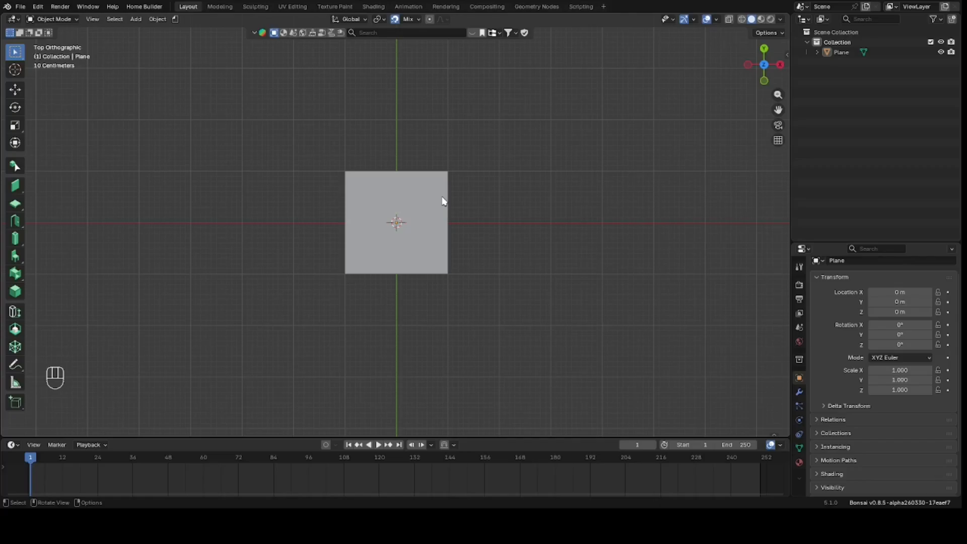
Select the plane and try scaling it uniformly about its centre, cancelling the scale.
scroll(443, 202, up, 3)
scroll(443, 204, down, 3)
scroll(443, 207, up, 3)
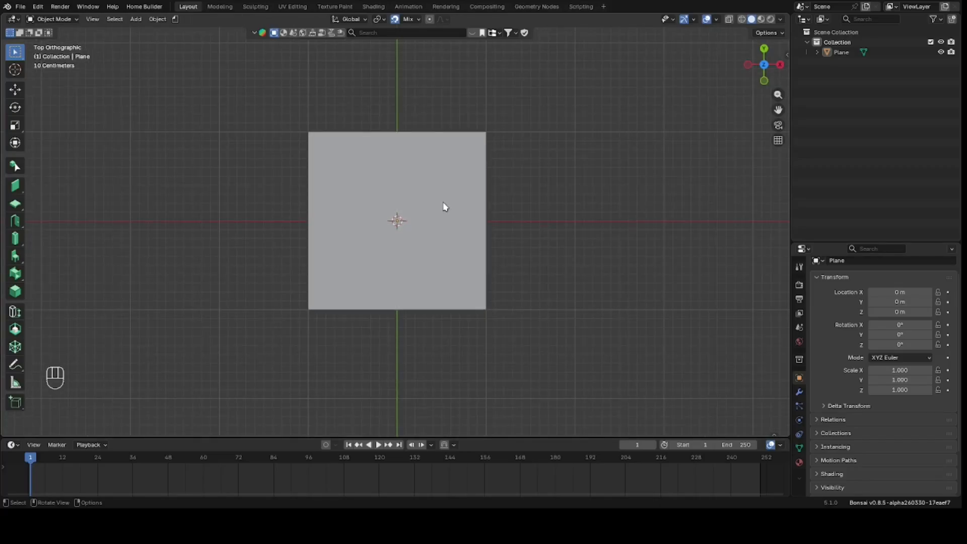
click(453, 208)
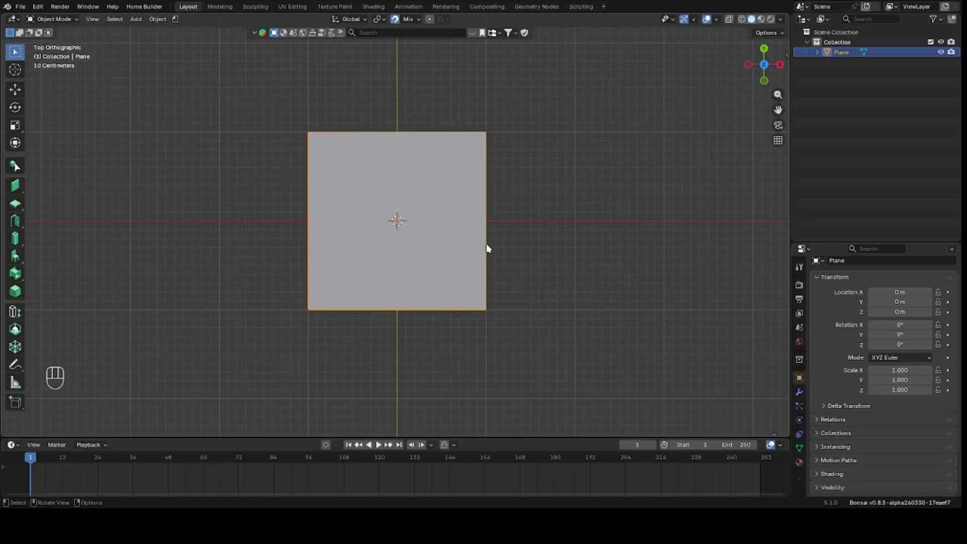
key(s)
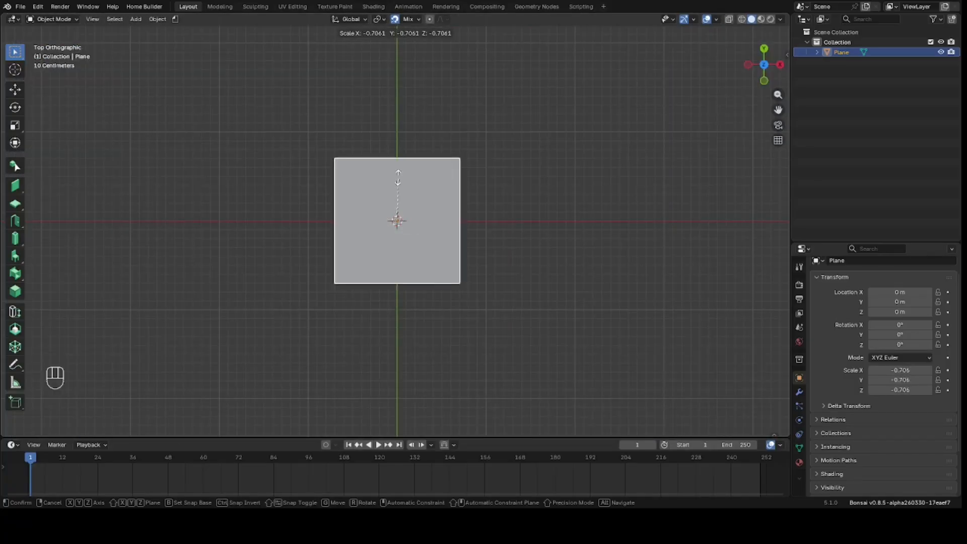
key(Escape)
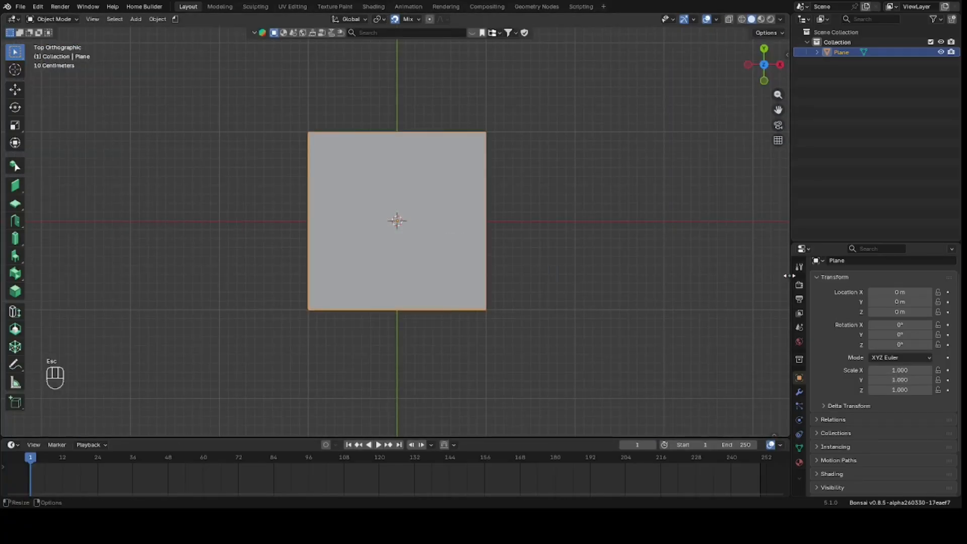
Set the plane's dimensions to 3 m in X and 5 m in Y, then deselect it and hide the sidebar.
key(n)
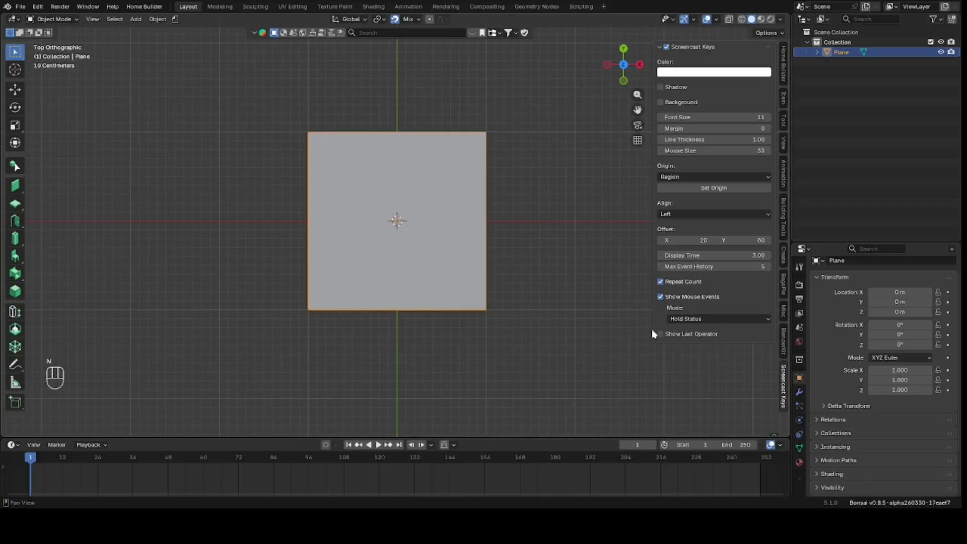
click(783, 121)
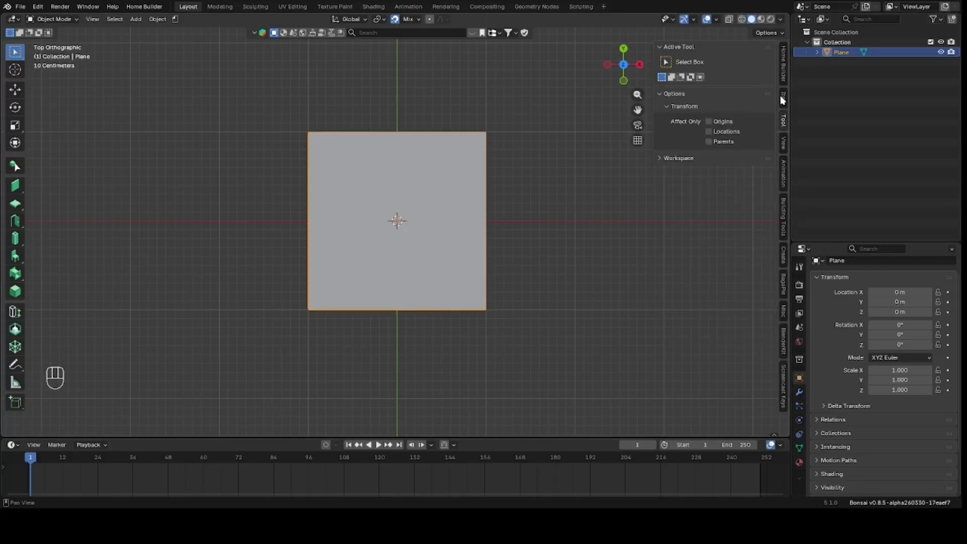
click(783, 96)
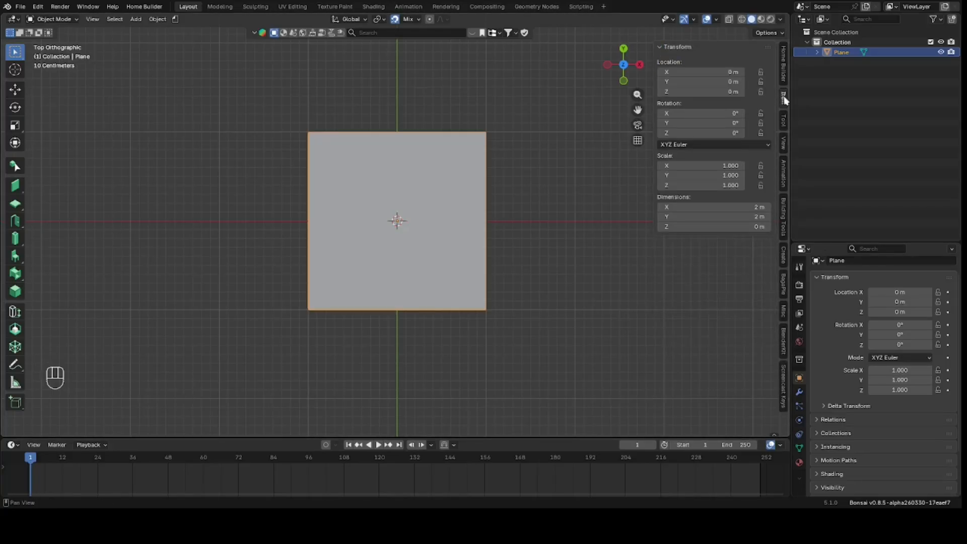
click(716, 205)
text(3)
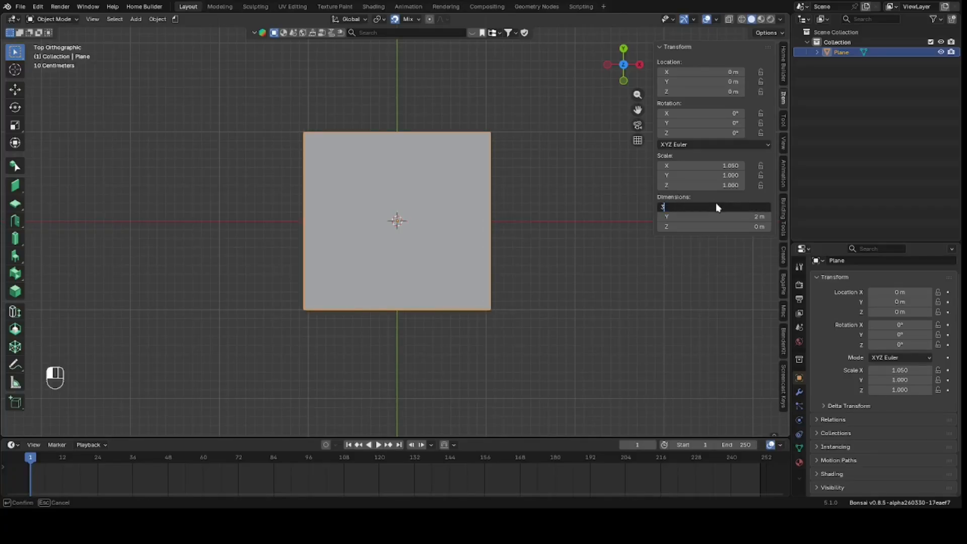
key(Return)
click(729, 217)
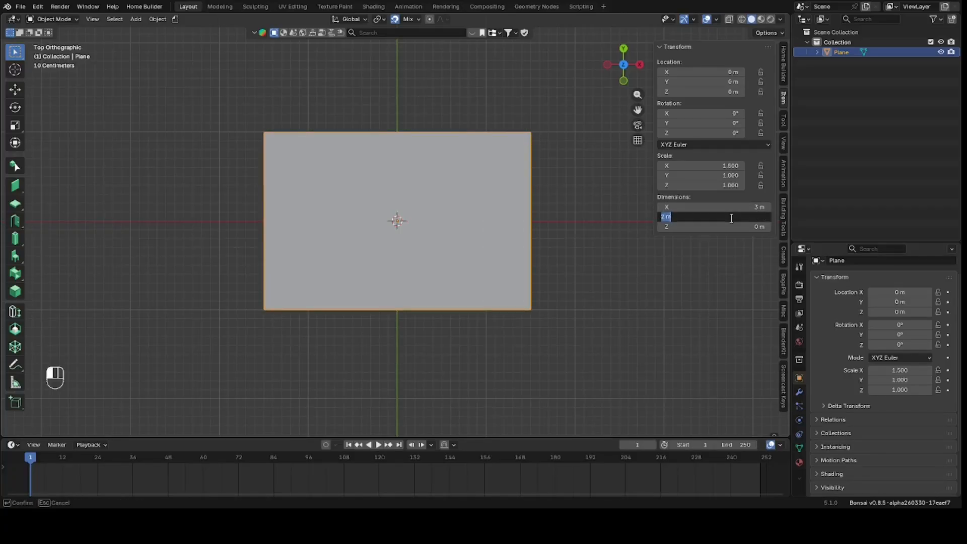
text(5)
key(Return)
click(697, 285)
scroll(488, 166, down, 4)
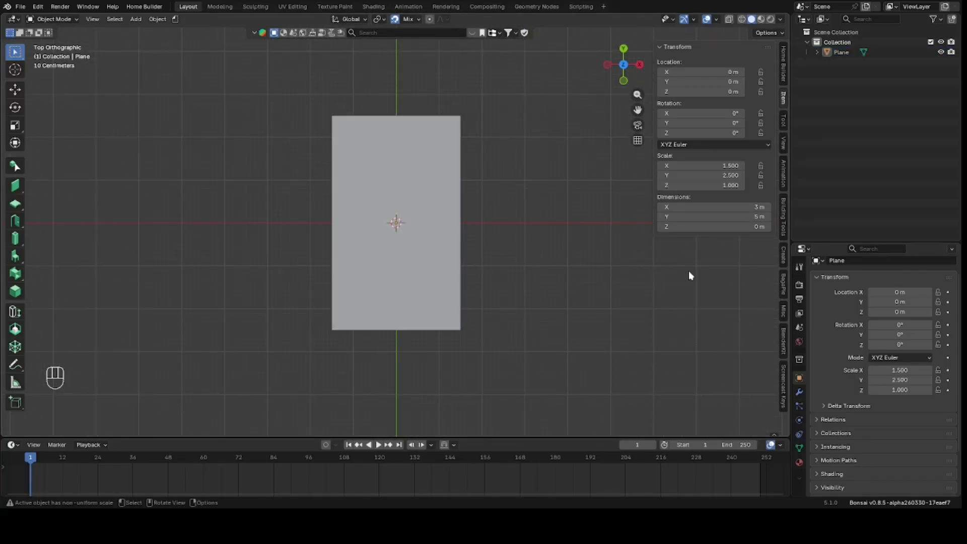
key(n)
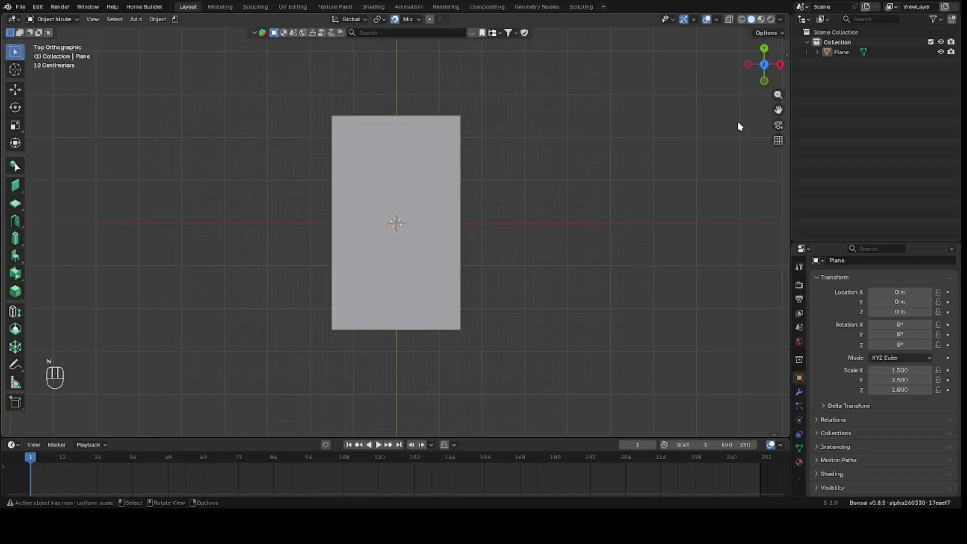
Show the viewport sidebar, look through its tool options and hide it again.
click(93, 20)
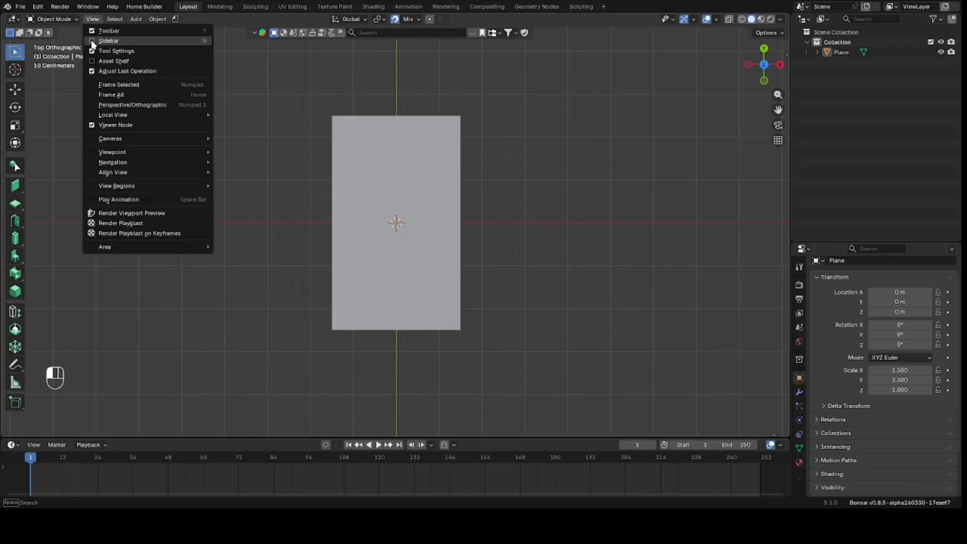
click(93, 42)
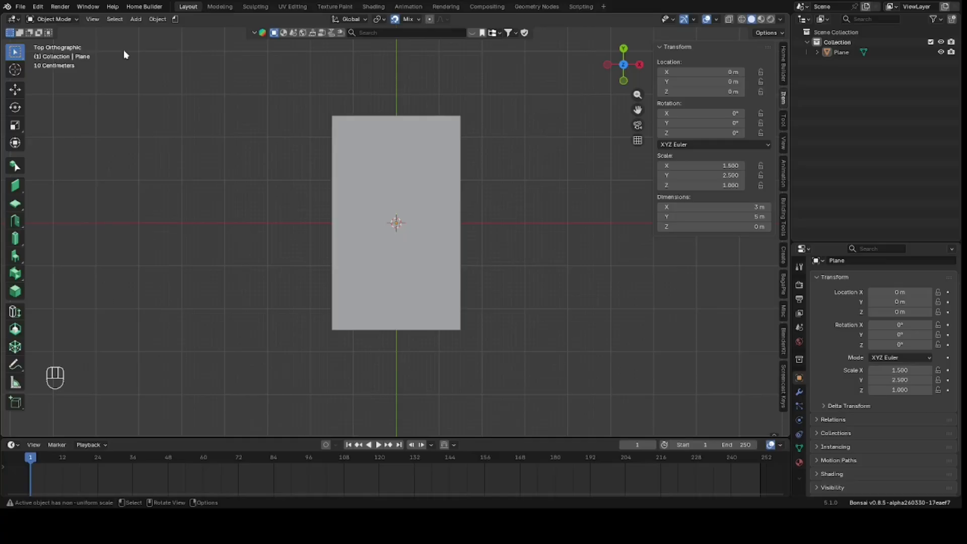
click(784, 144)
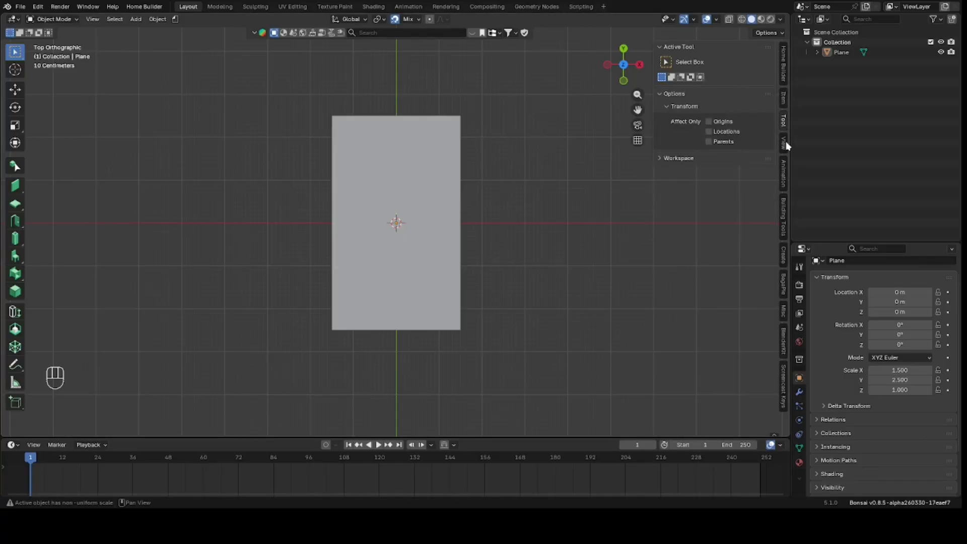
key(n)
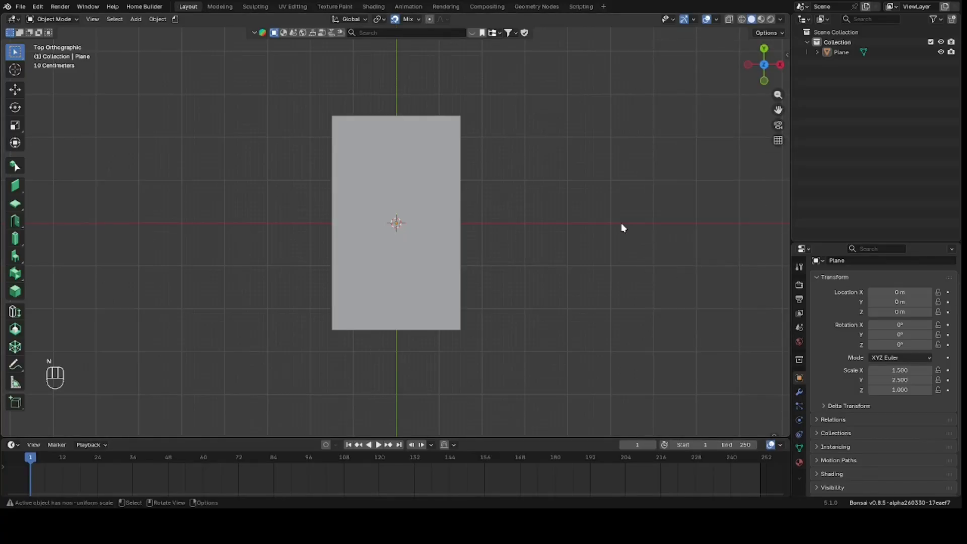
In perspective view, try moving and scaling the selected plane, cancelling both changes, and deselect it.
scroll(423, 259, up, 2)
scroll(462, 238, down, 4)
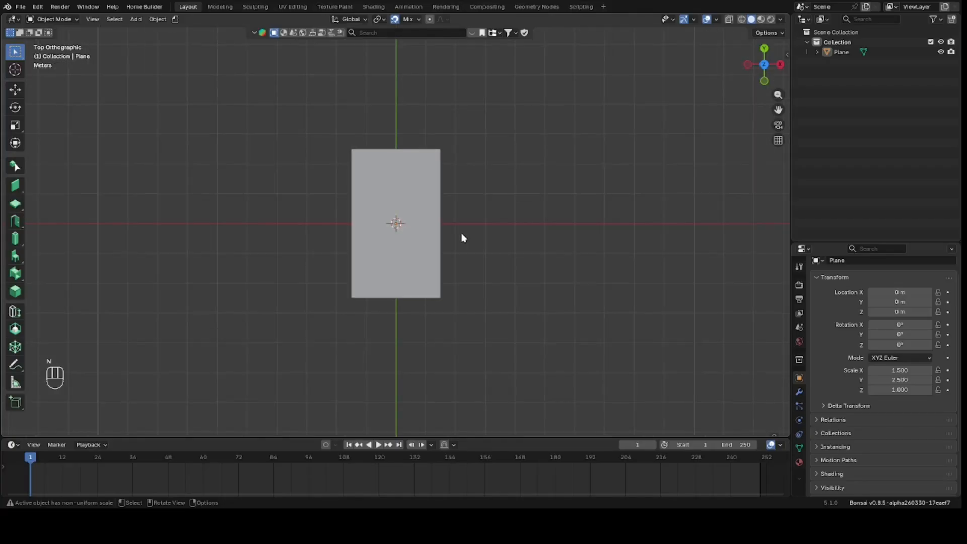
drag(764, 65, 733, 67)
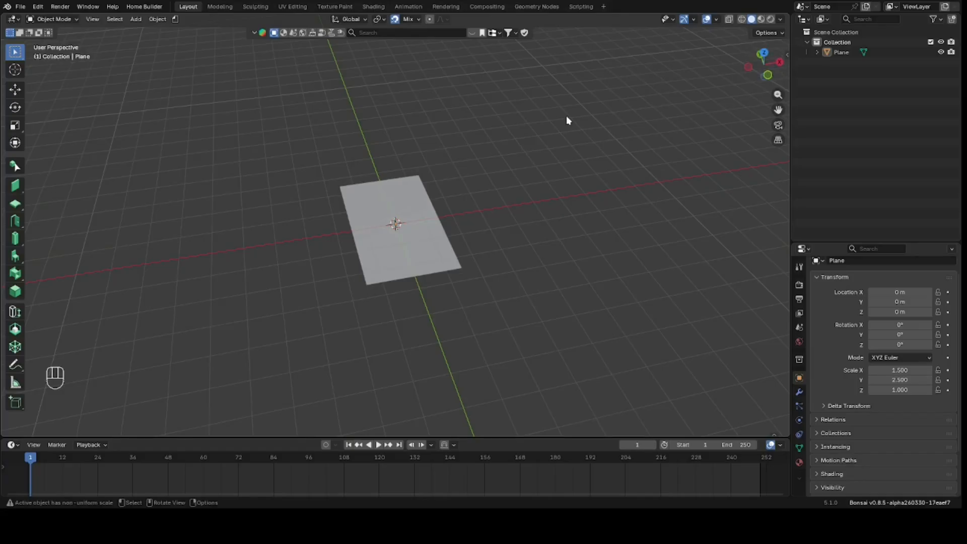
click(427, 241)
key(g)
key(g)
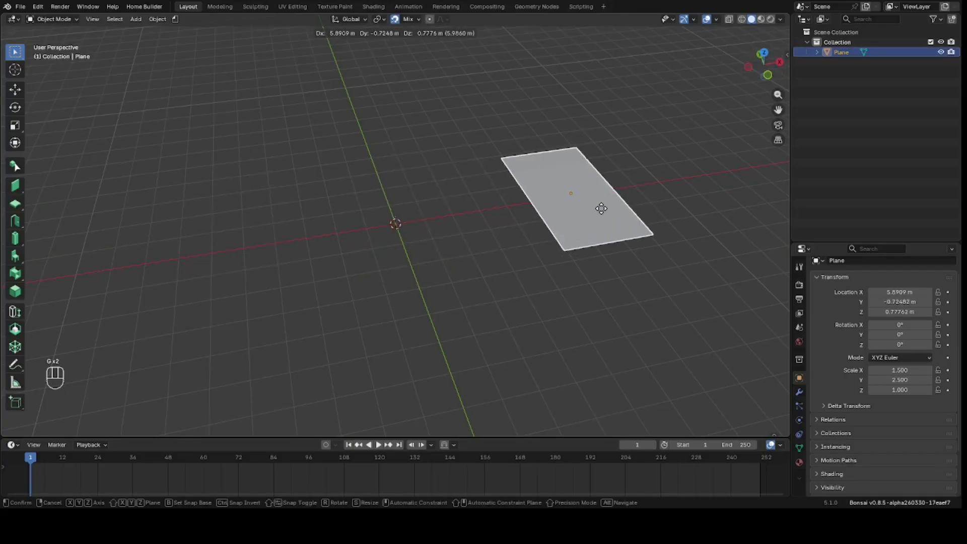
key(Escape)
key(s)
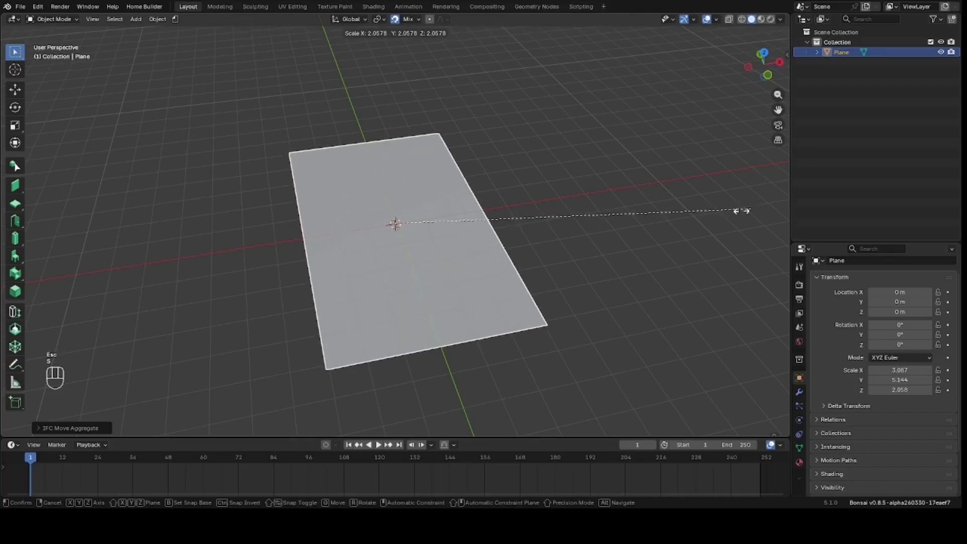
key(Escape)
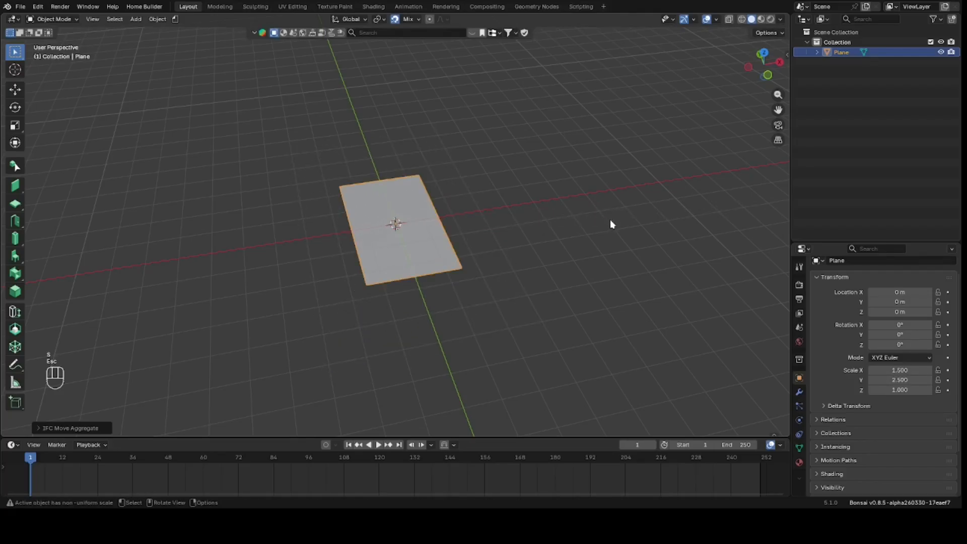
key(a)
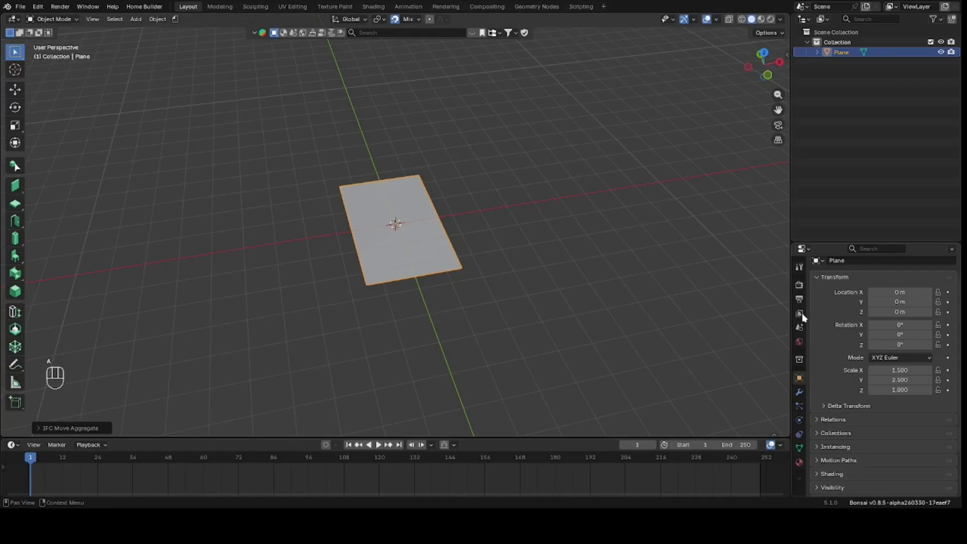
click(565, 179)
Examine the unit system and the available length units in the scene properties without changing them.
mouse_move(764, 74)
mouse_down()
mouse_move(736, 79)
mouse_move(757, 79)
mouse_up()
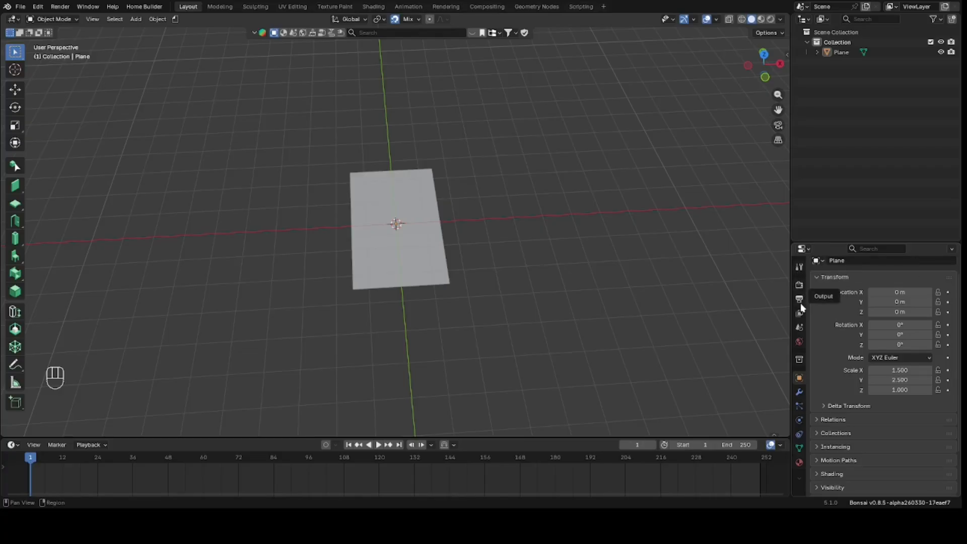
click(799, 328)
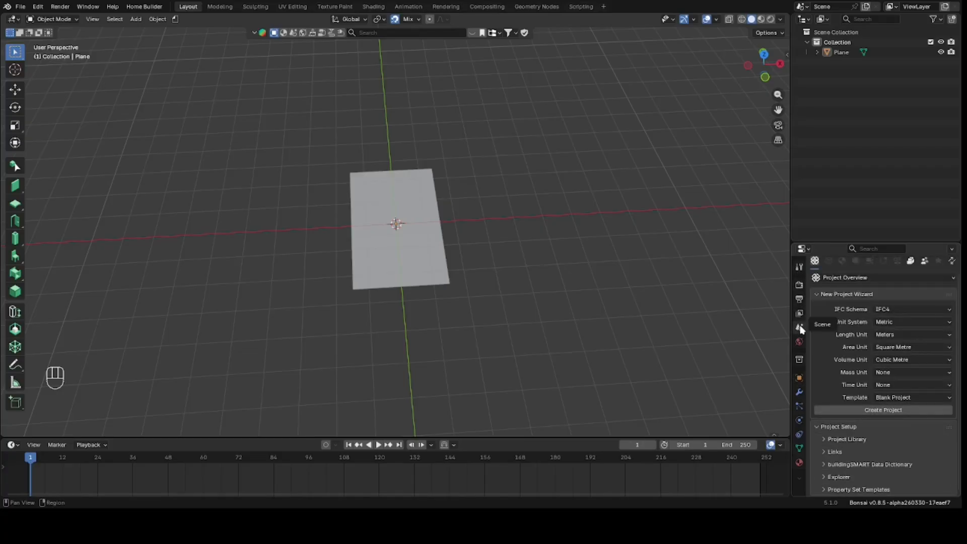
click(890, 323)
click(891, 325)
click(894, 334)
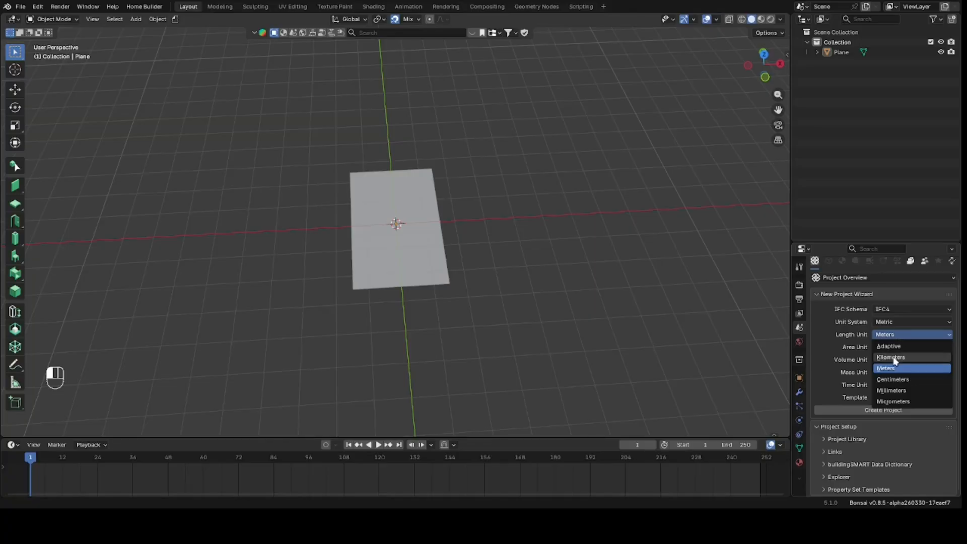
mouse_move(763, 65)
mouse_down()
mouse_move(780, 43)
mouse_move(761, 68)
mouse_up()
click(553, 127)
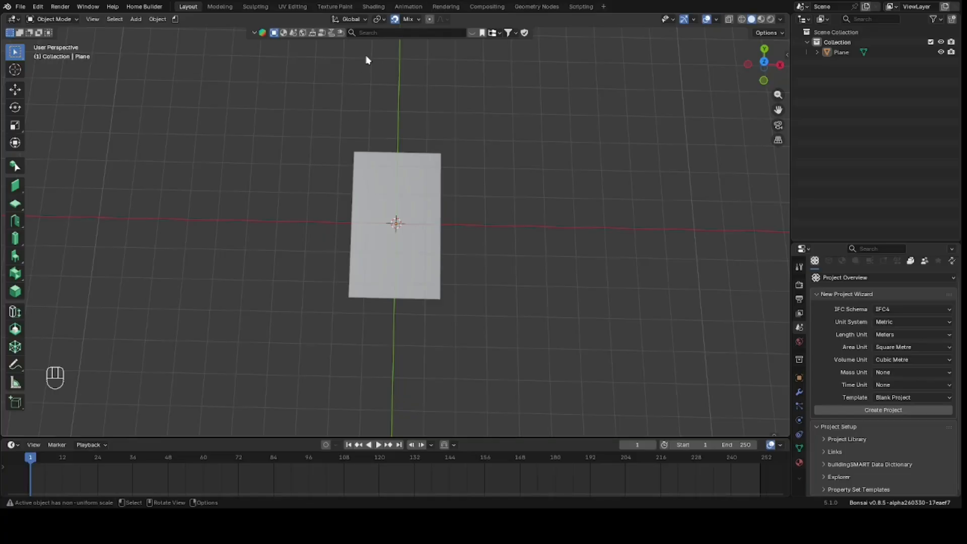
Delete the plane and add a mesh cube at the origin, leaving it deselected.
drag(324, 70, 352, 198)
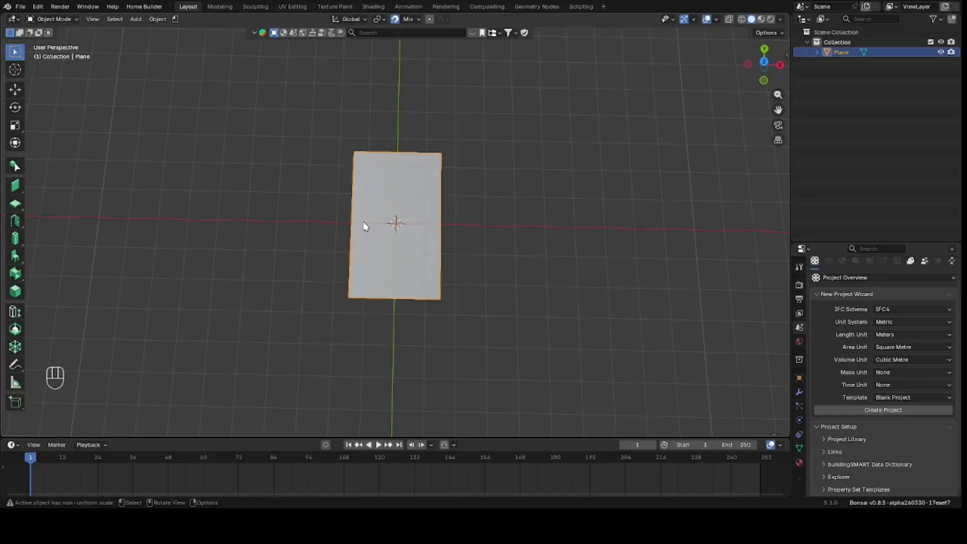
key(Delete)
key(shift+a)
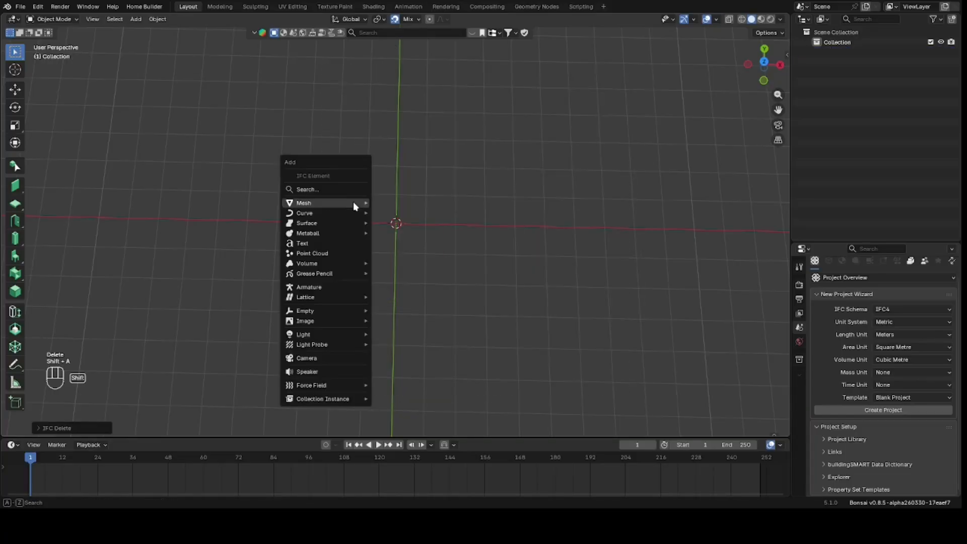
mouse_move(359, 203)
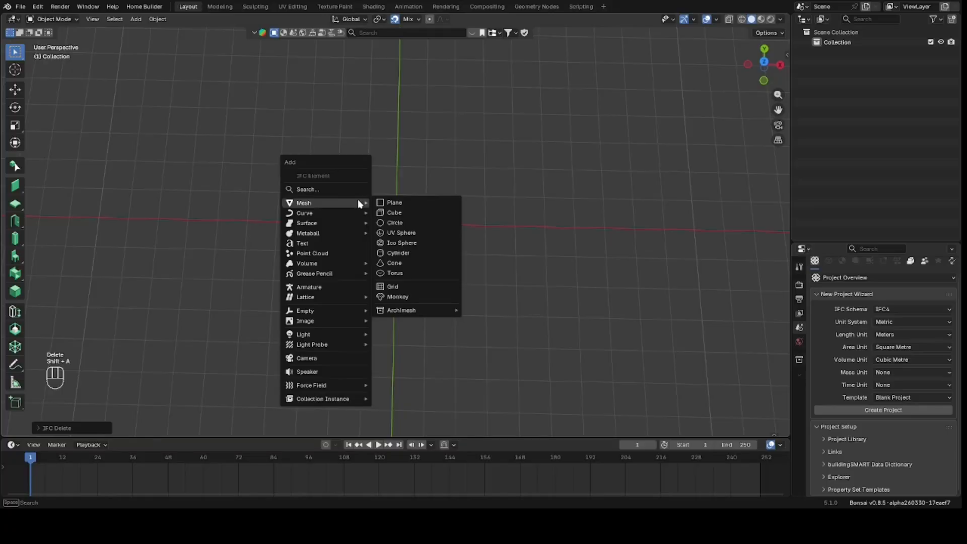
click(396, 213)
click(592, 201)
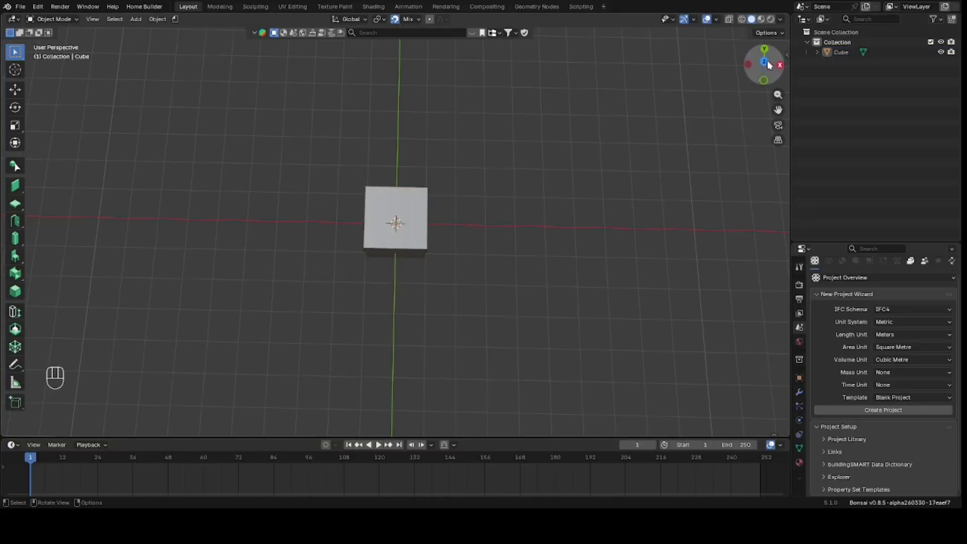
Add a mesh torus and move it clear of the cube toward the positive X side, leaving it deselected.
mouse_move(764, 64)
mouse_down()
mouse_move(740, 69)
mouse_move(750, 70)
mouse_up()
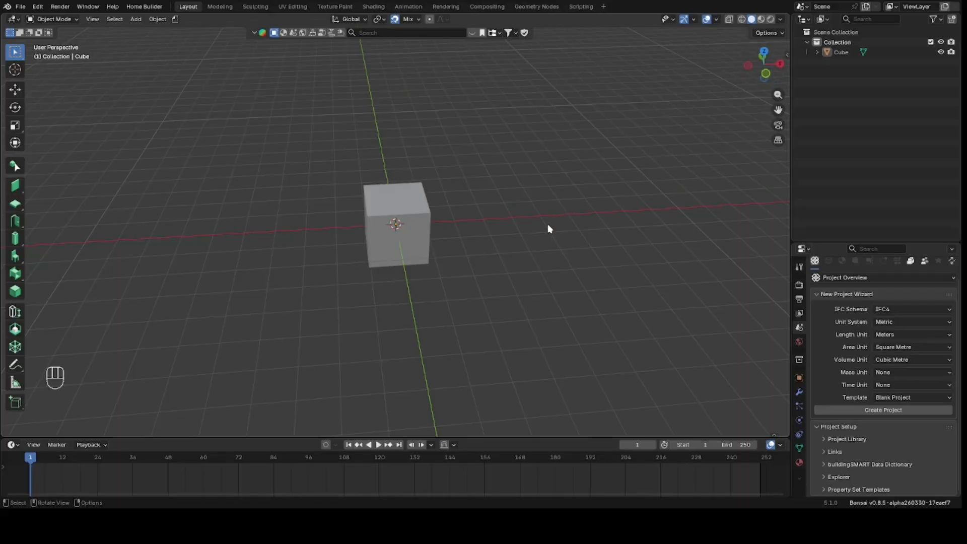
key(shift+a)
mouse_move(558, 222)
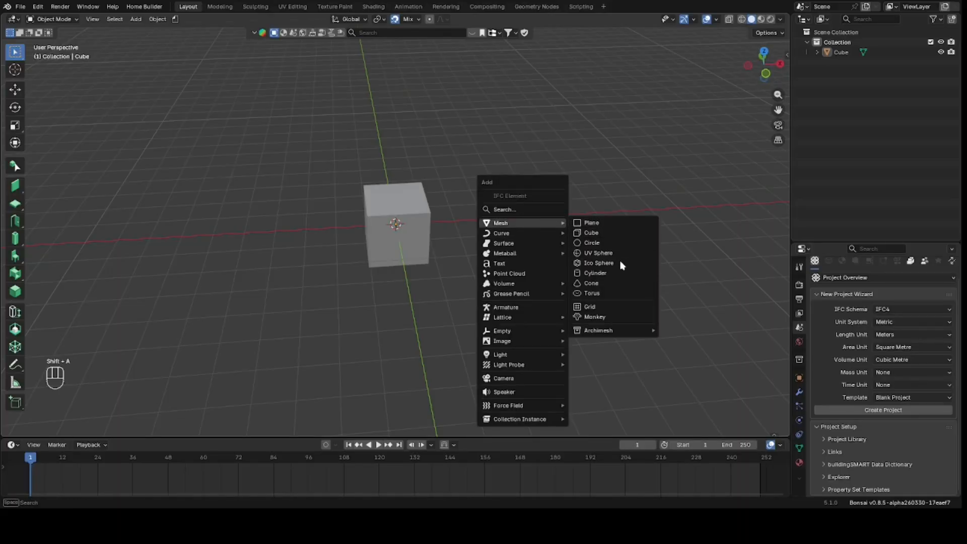
click(630, 294)
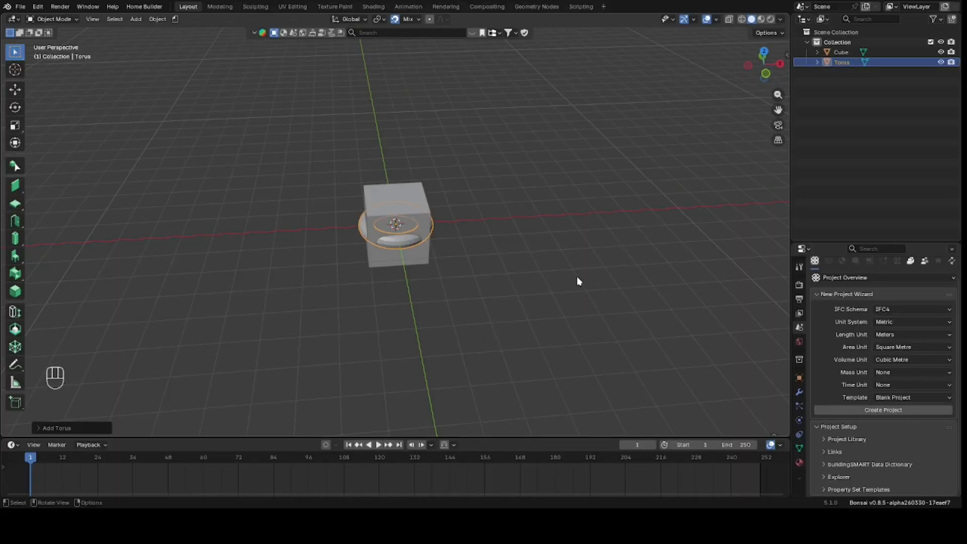
key(g)
click(582, 300)
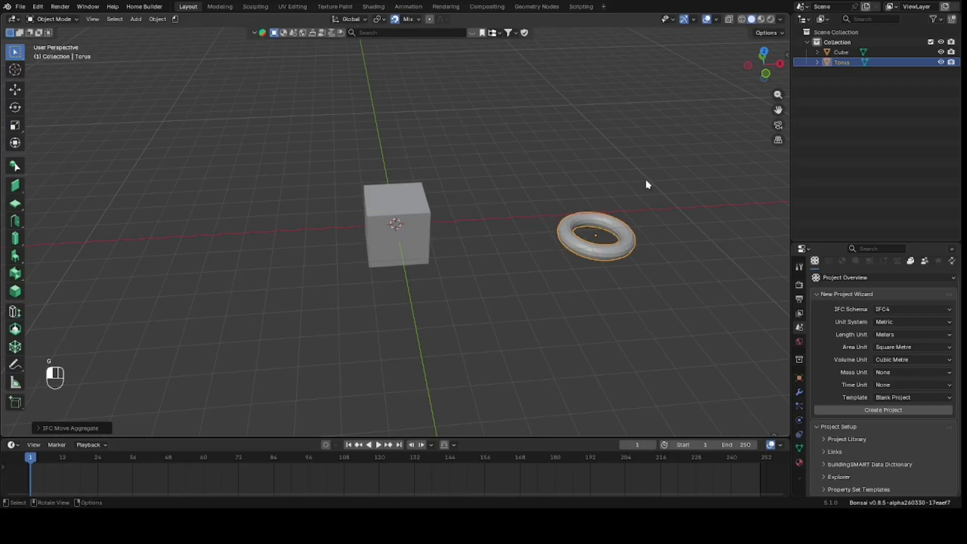
click(718, 59)
drag(764, 64, 745, 76)
scroll(406, 230, up, 2)
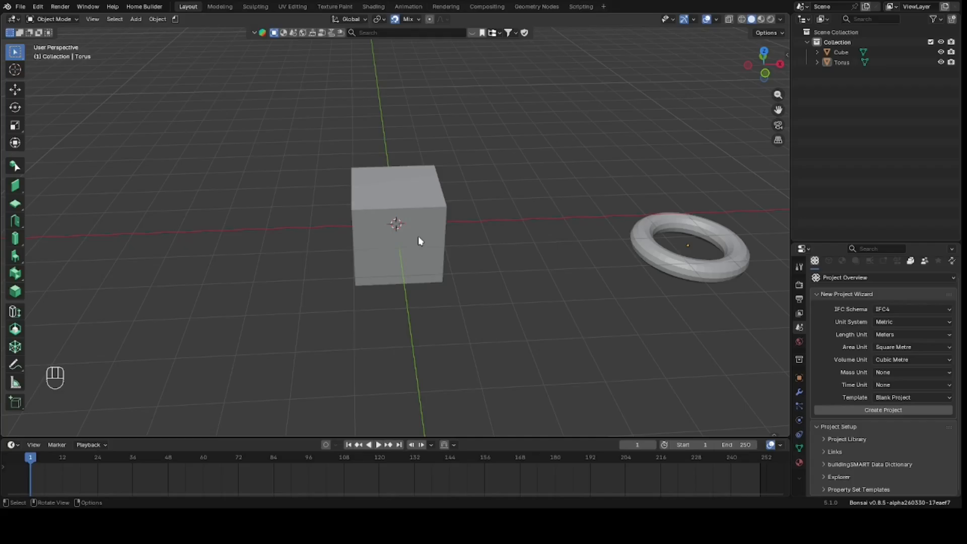
scroll(479, 209, down, 6)
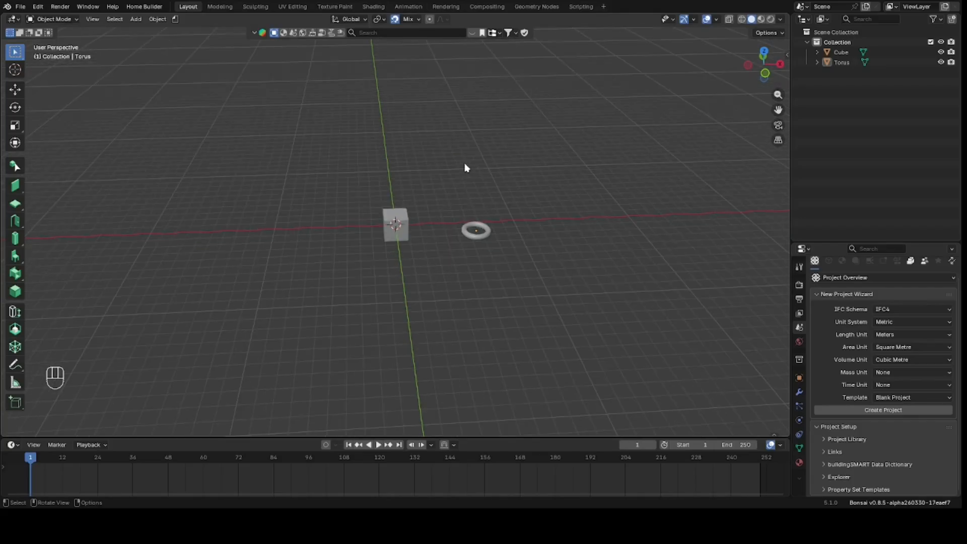
Examine the available snapping targets and snap base options without changing them.
scroll(464, 166, up, 3)
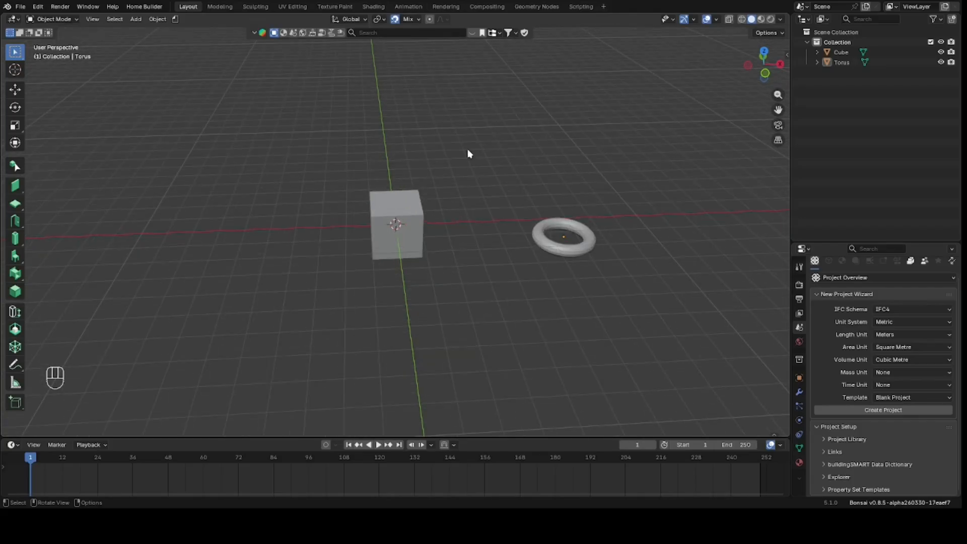
click(396, 22)
click(411, 20)
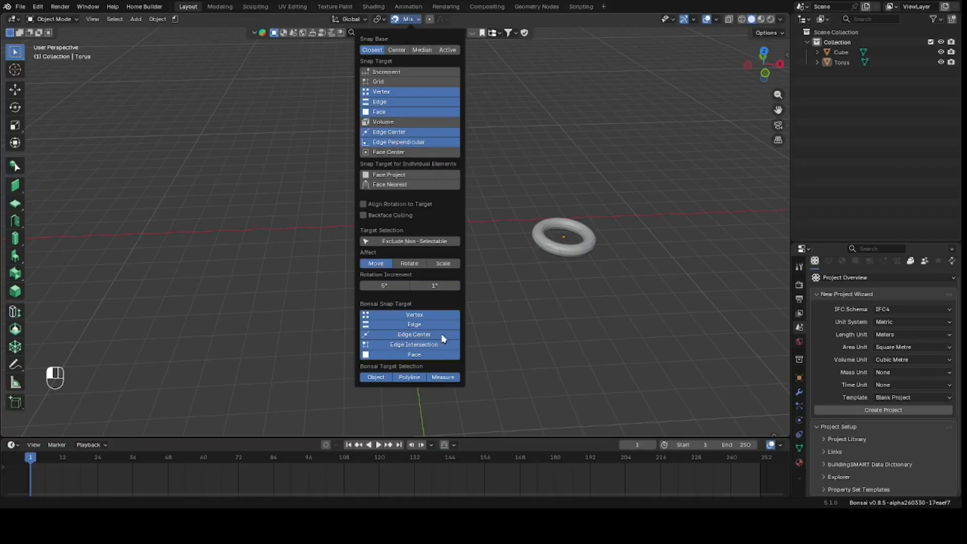
click(409, 19)
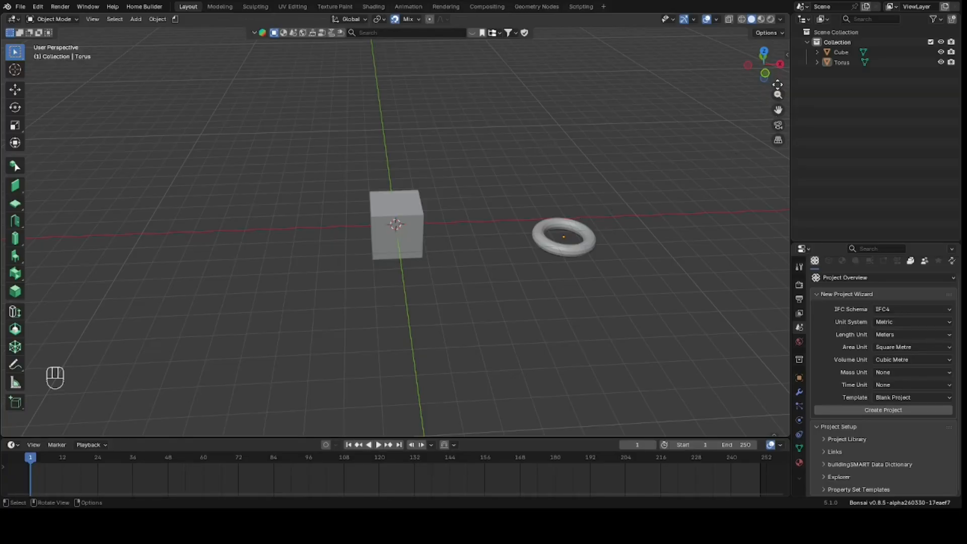
Select both the cube and the torus and delete them from the scene.
drag(764, 65, 609, 162)
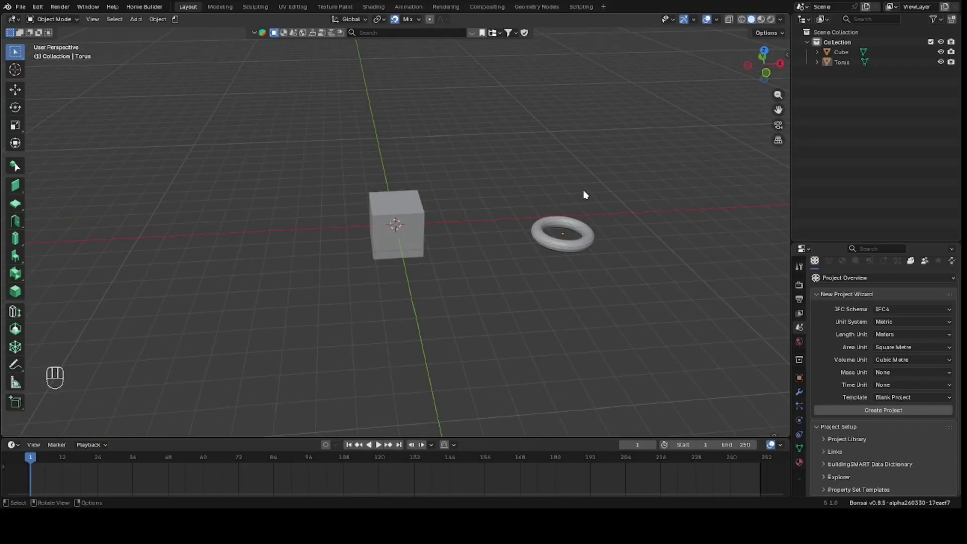
drag(764, 65, 631, 298)
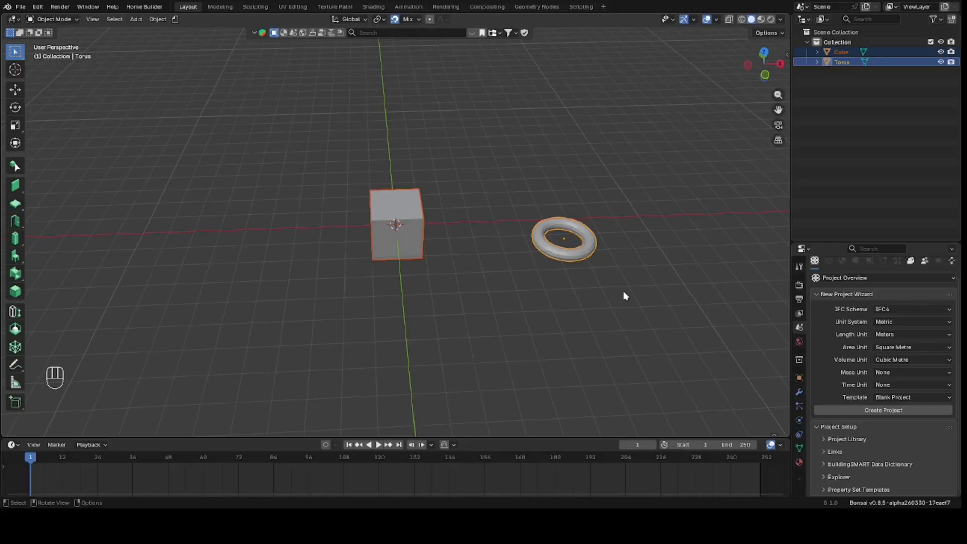
key(Delete)
drag(765, 64, 647, 73)
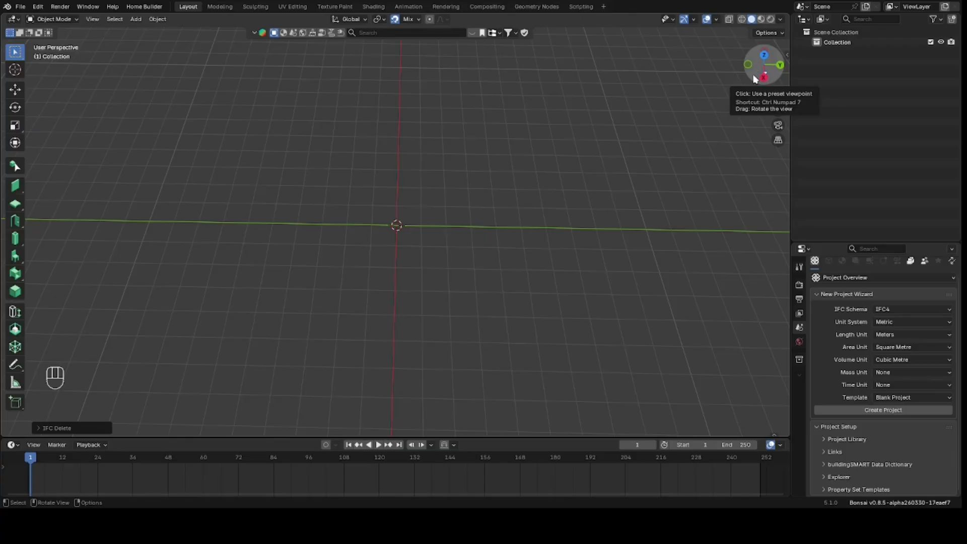
drag(754, 79, 594, 136)
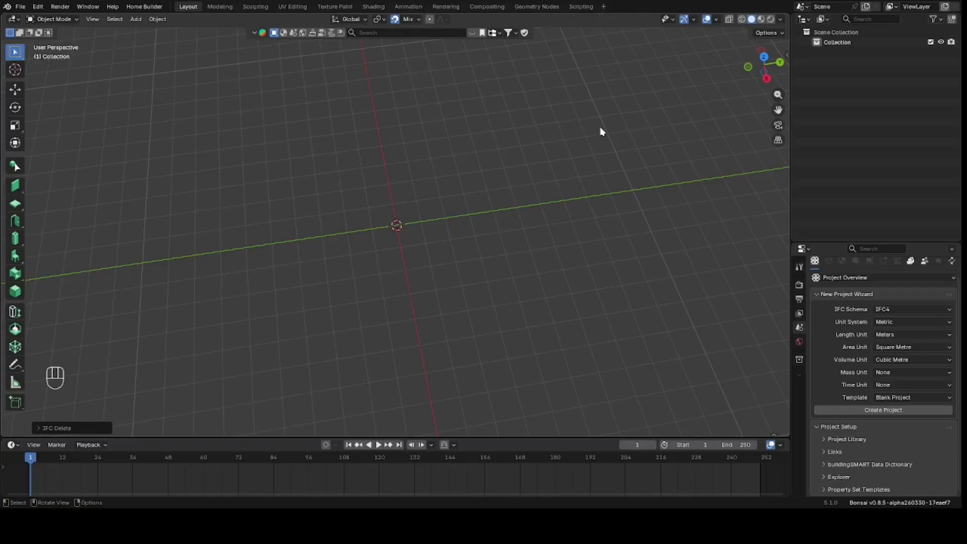
click(940, 503)
click(766, 74)
drag(766, 74, 708, 100)
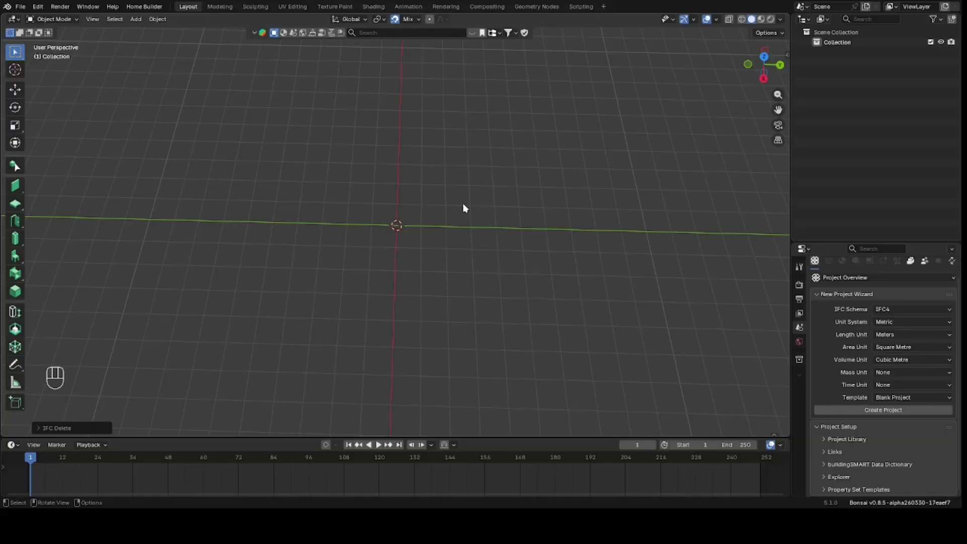
Switch to the top orthographic view and add a mesh plane at the origin.
key(KP_7)
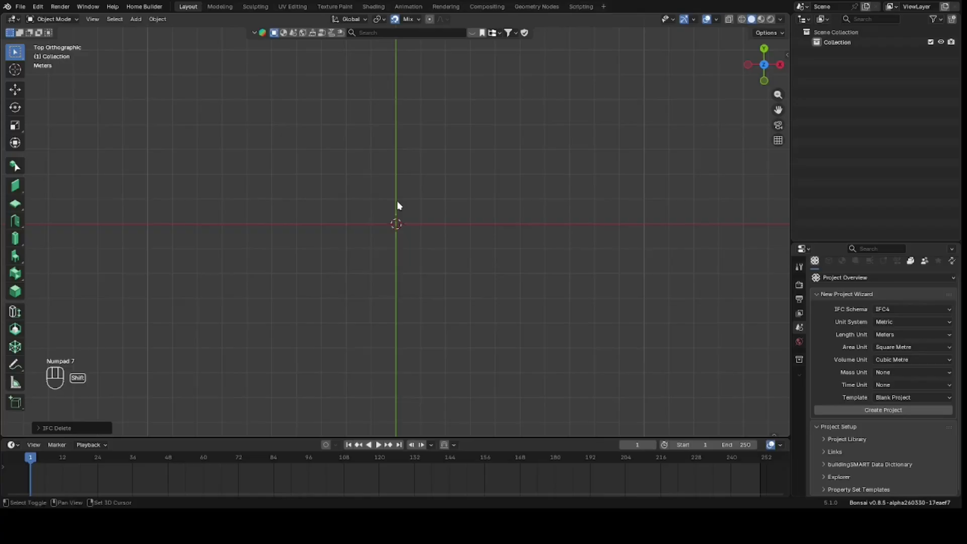
key(shift+a)
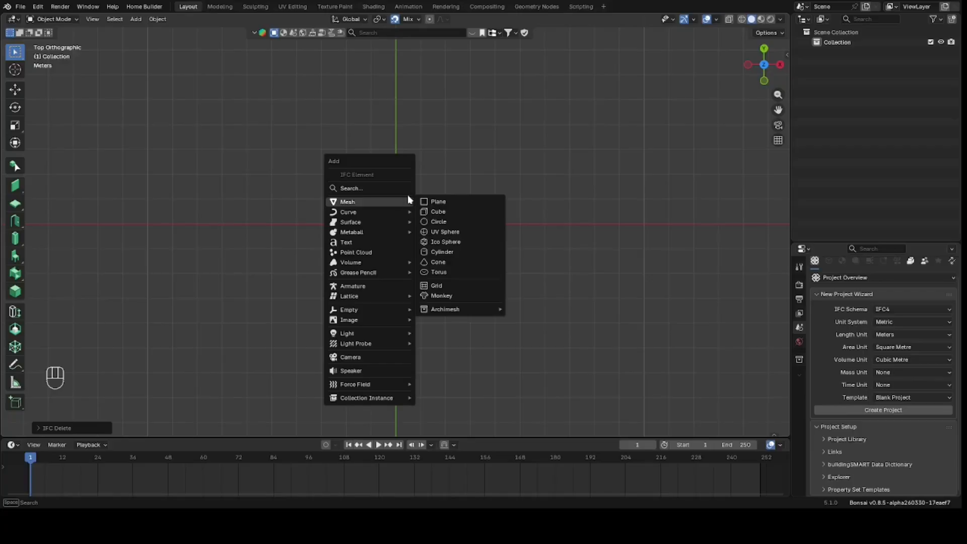
click(424, 202)
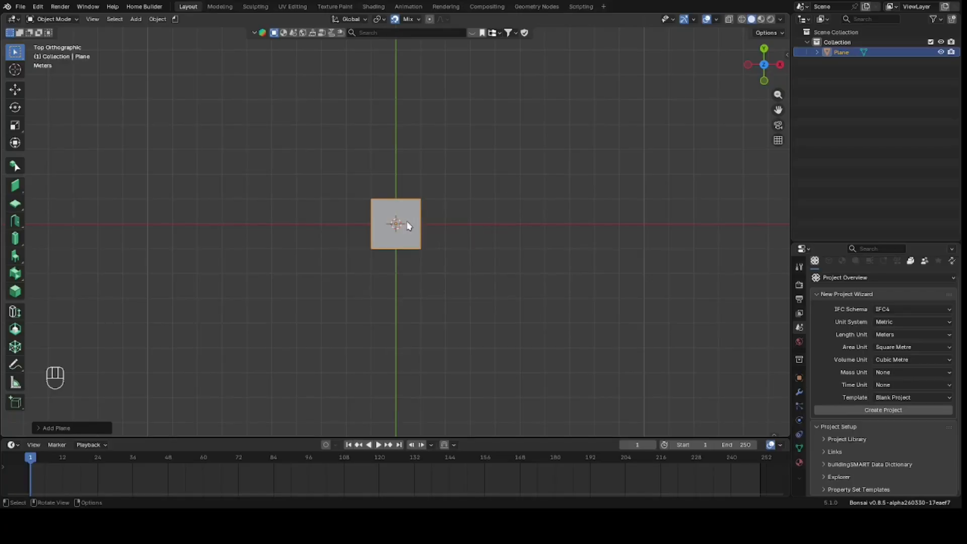
Set the plane's X and Y dimensions to 6 m each and deselect it.
key(n)
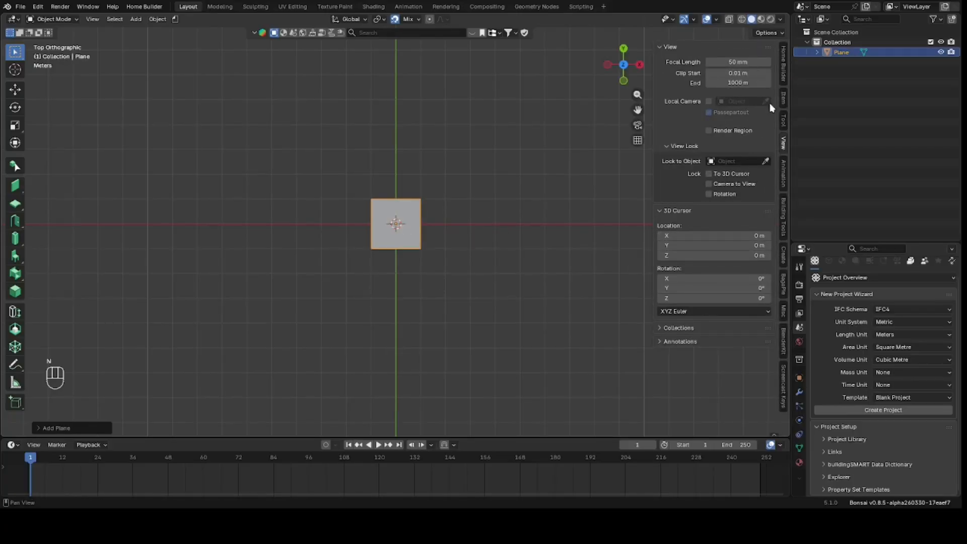
click(783, 98)
double_click(735, 211)
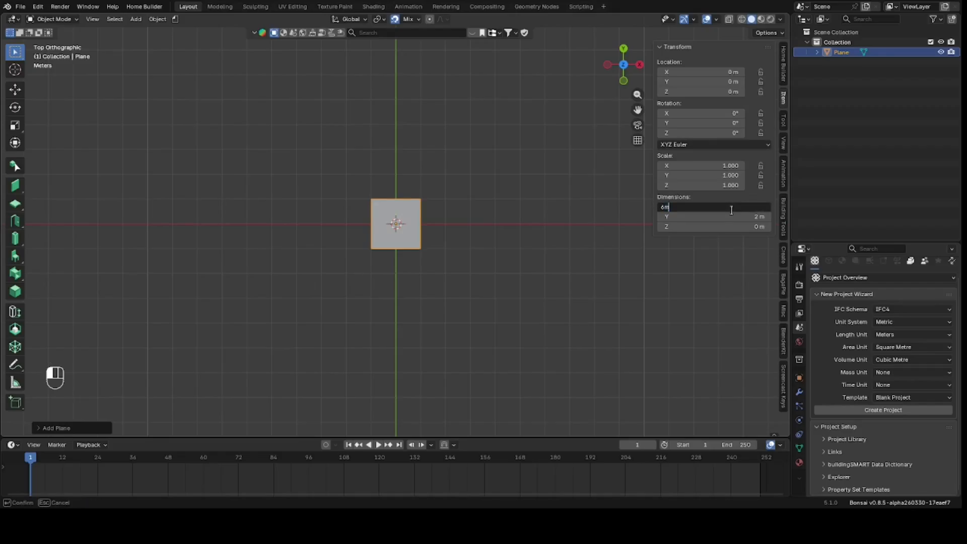
key(Return)
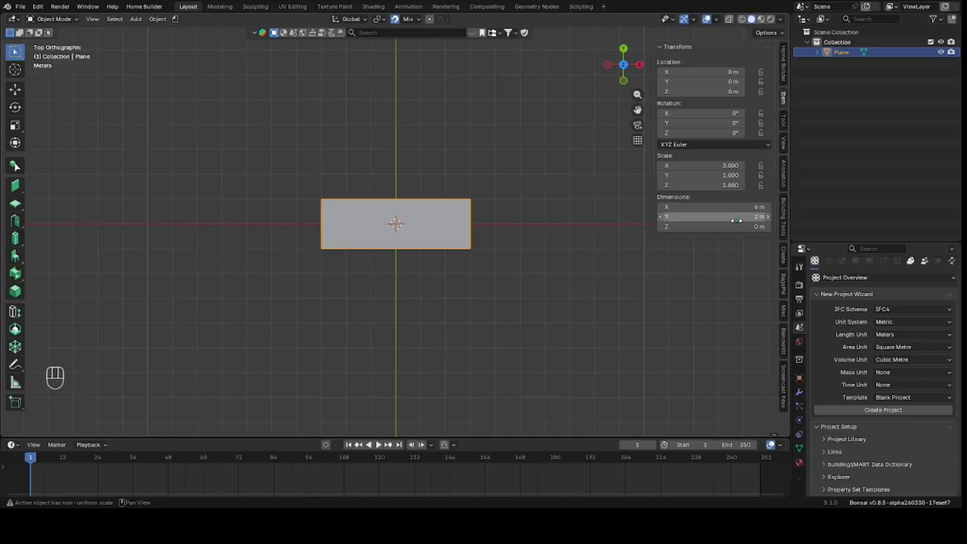
double_click(736, 219)
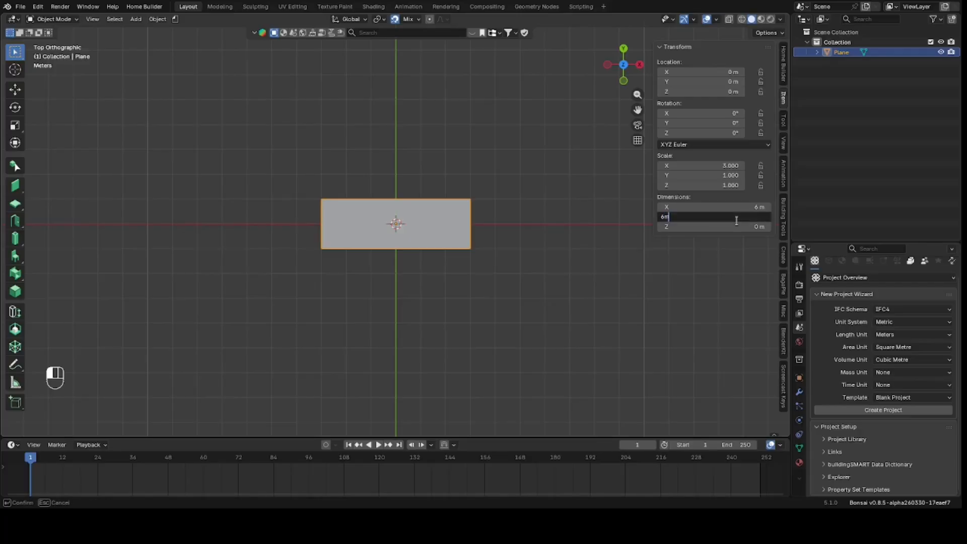
key(Return)
click(511, 201)
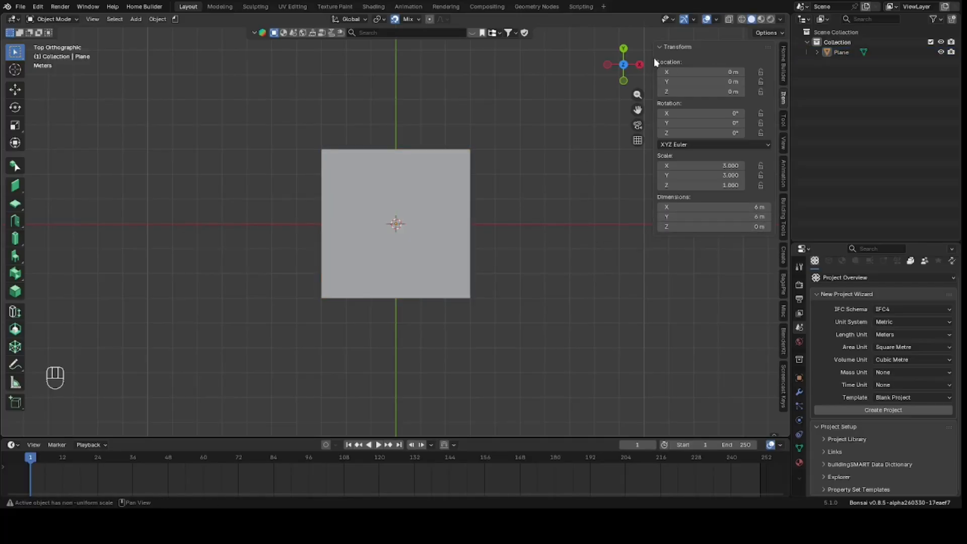
In perspective view, select the plane, enter Edit Mode and deselect all of its geometry.
drag(622, 71, 652, 18)
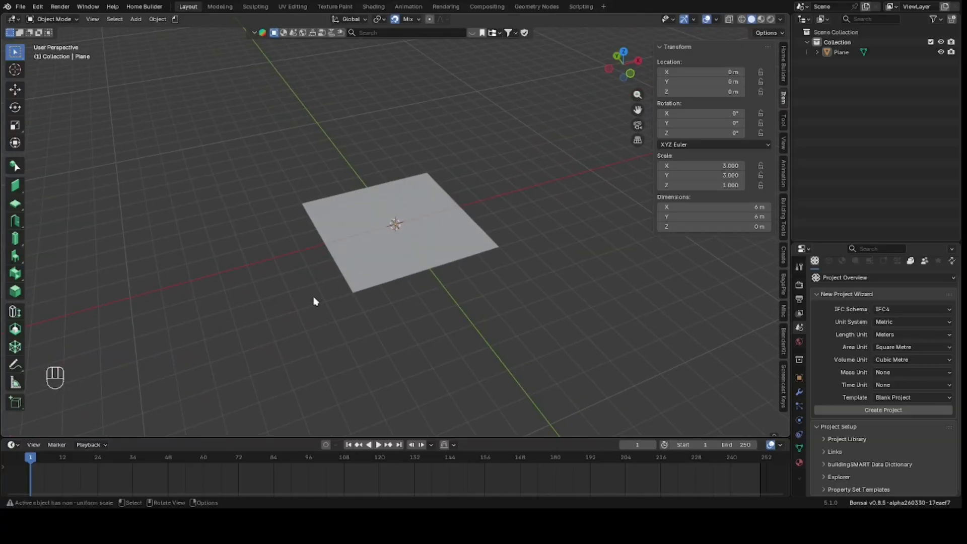
click(372, 280)
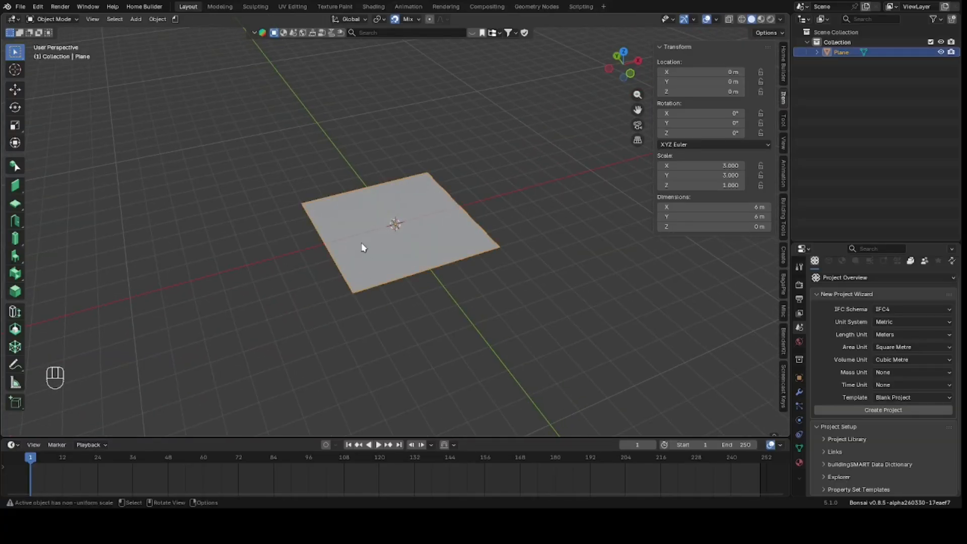
click(62, 20)
click(64, 42)
click(461, 122)
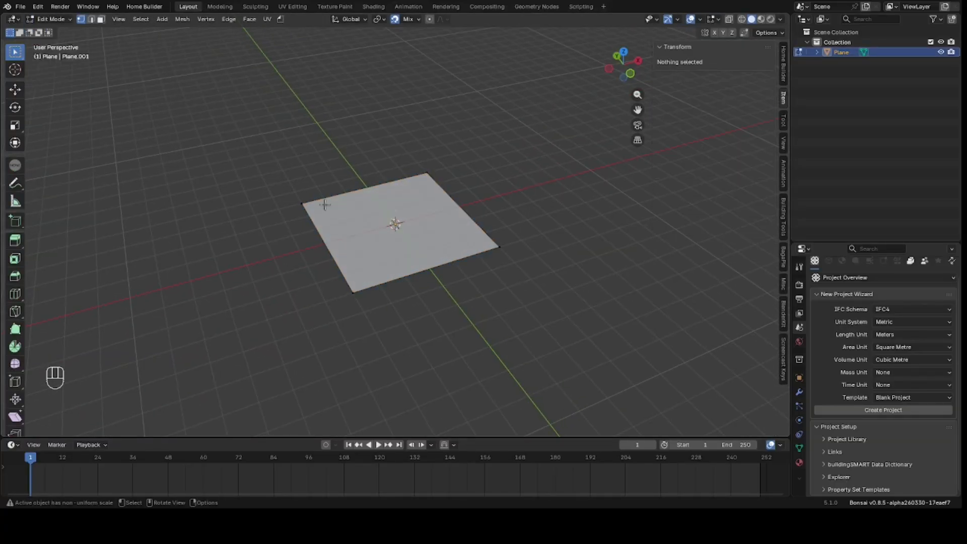
Switch to edge selection and select two adjacent edges of the plane together.
click(90, 20)
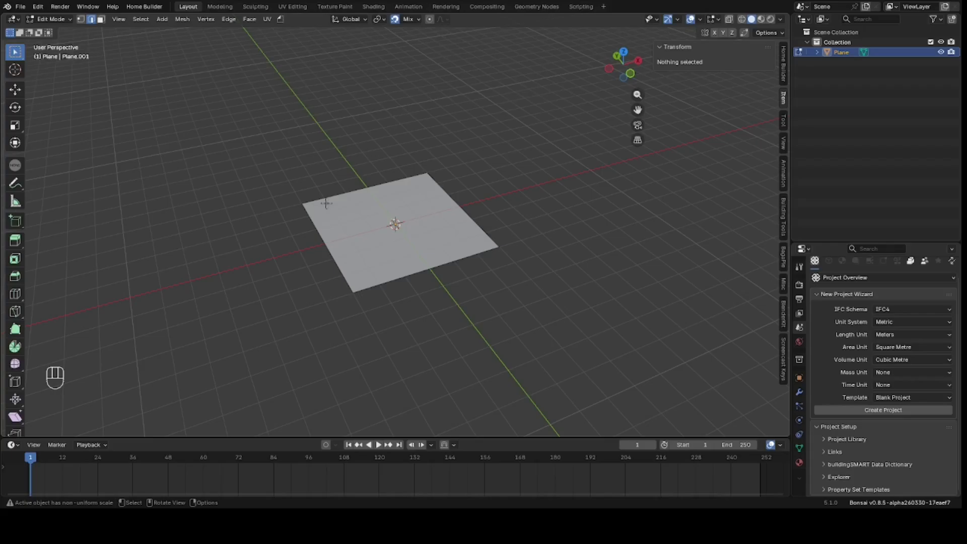
click(325, 201)
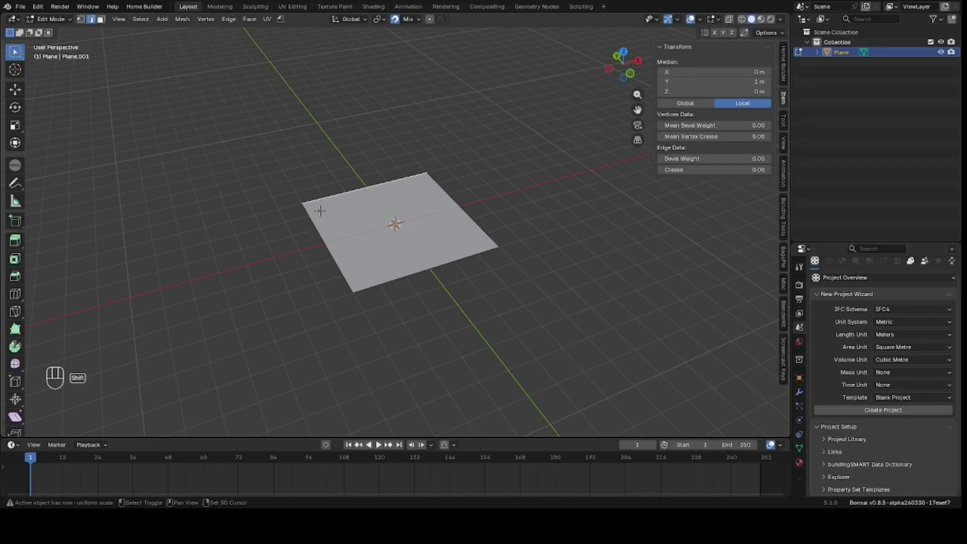
shift+click(314, 217)
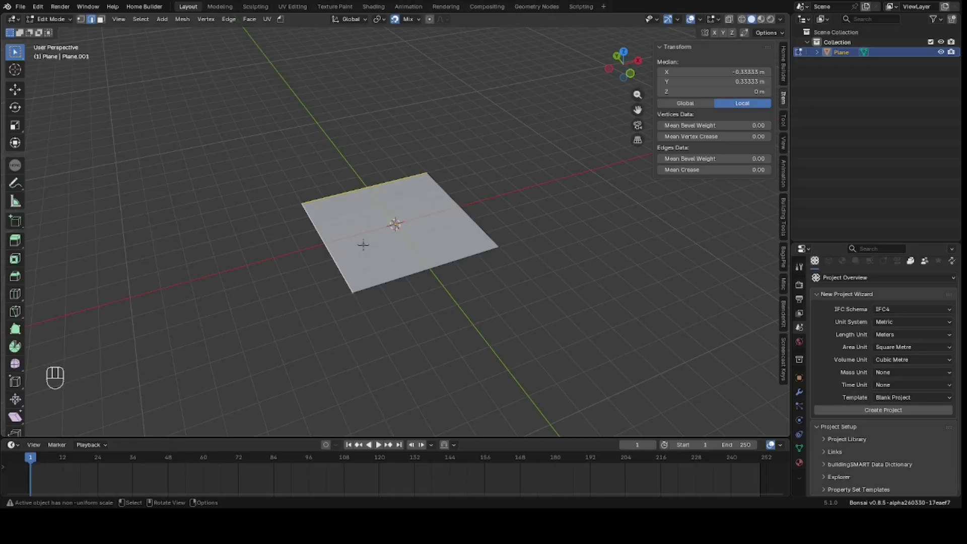
Select the plane's whole linked mesh and extrude it 3 m along the Z axis.
key(l)
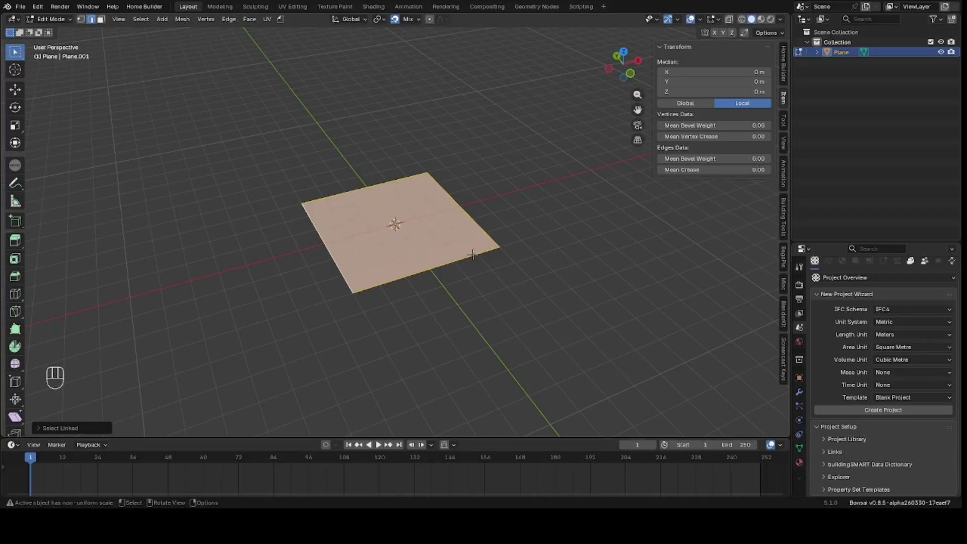
key(e)
key(x)
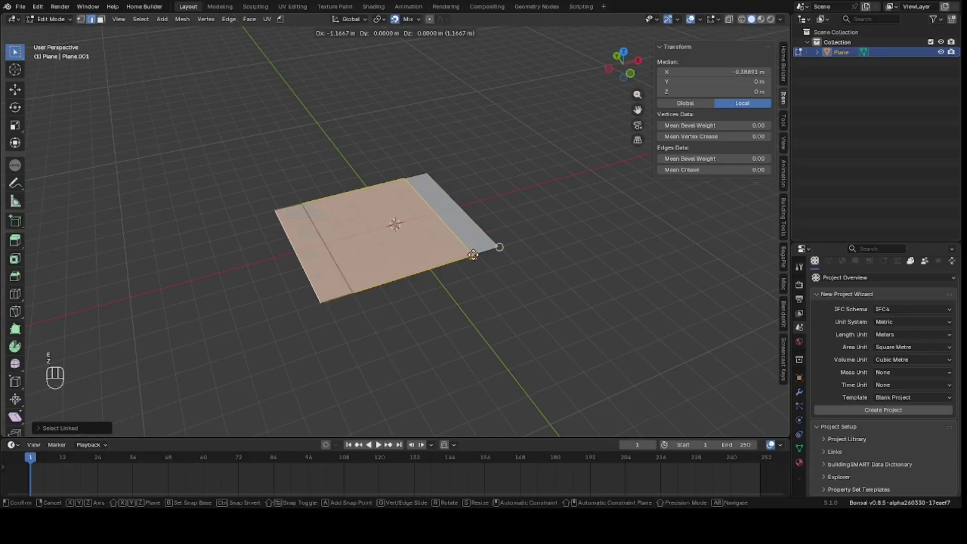
text(z)
text(3)
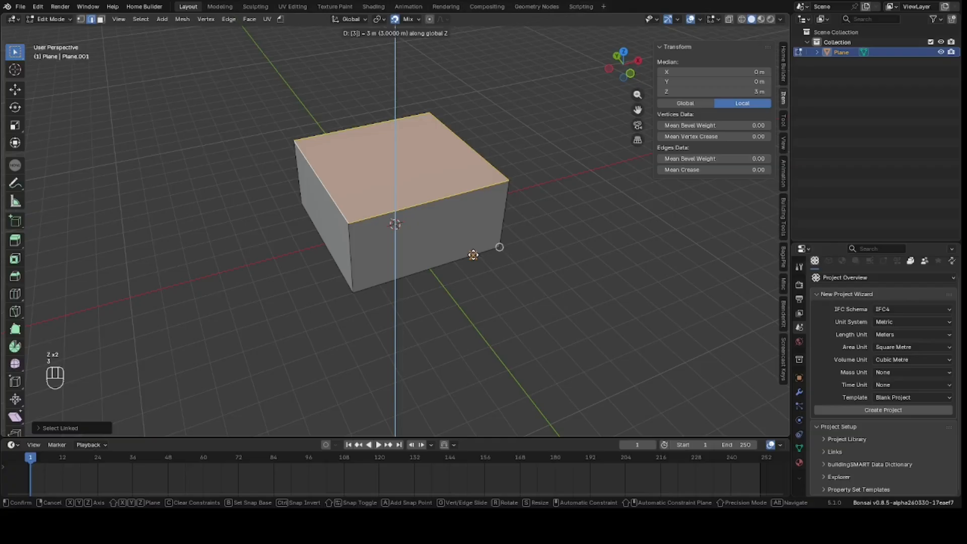
key(Return)
Add one horizontal loop cut around the box's side walls and slide it up to about 1.96 m in Z.
drag(611, 59, 785, 116)
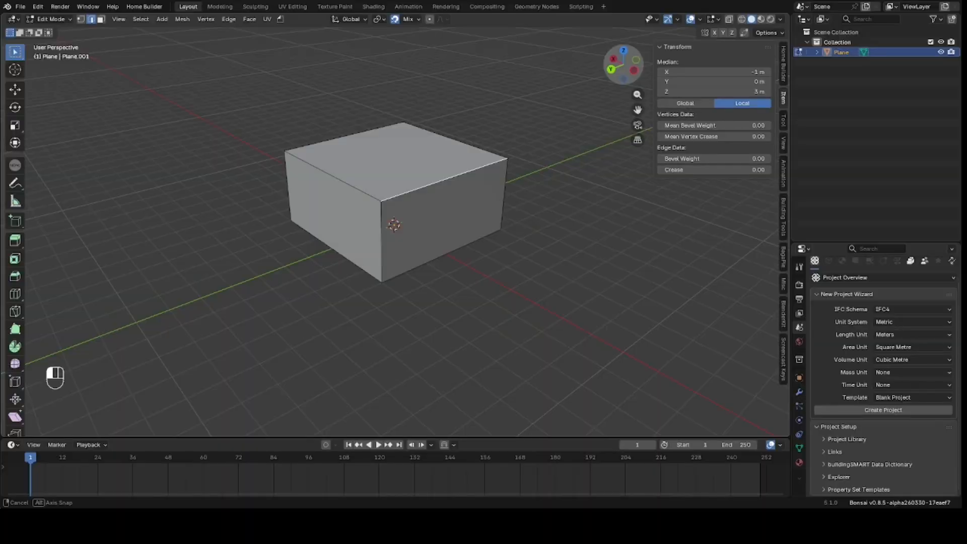
drag(623, 65, 631, 59)
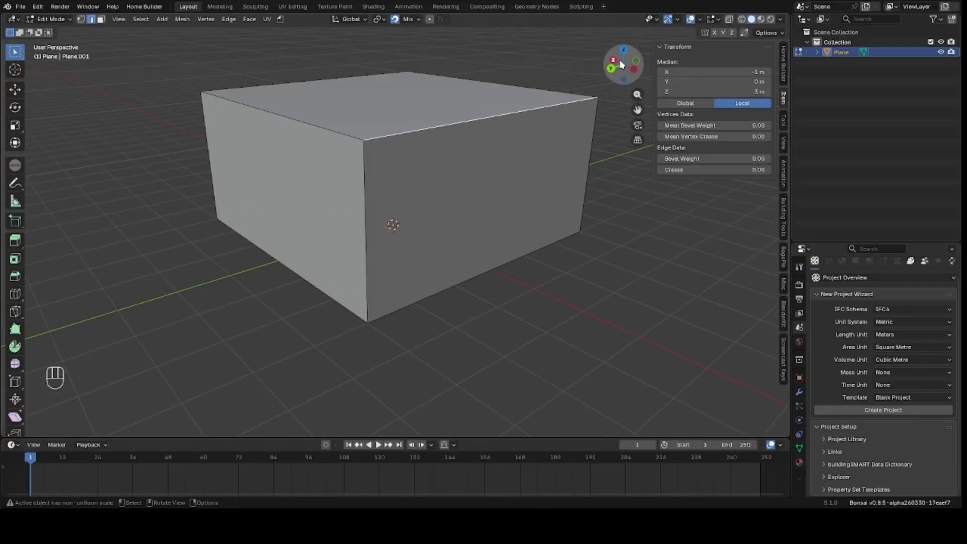
drag(620, 62, 655, 65)
key(ctrl+r)
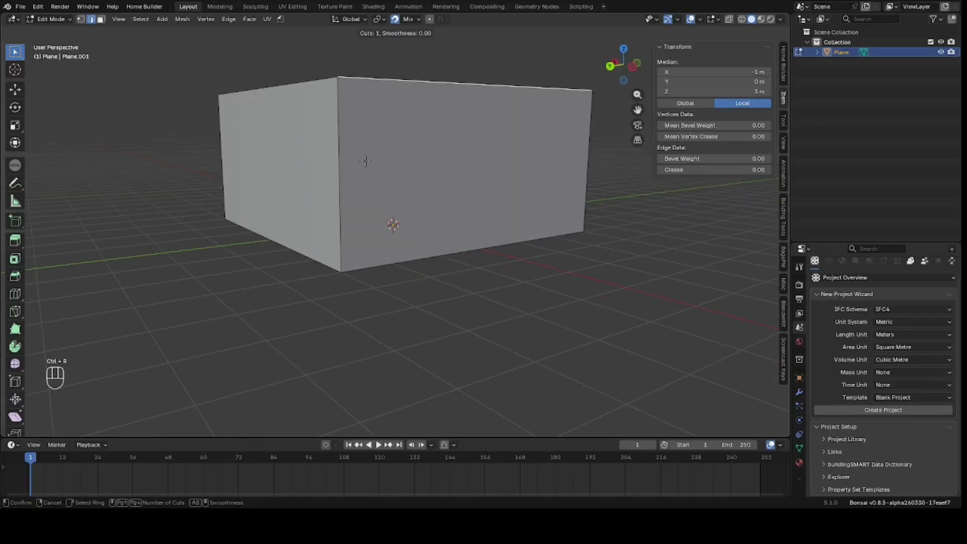
click(340, 154)
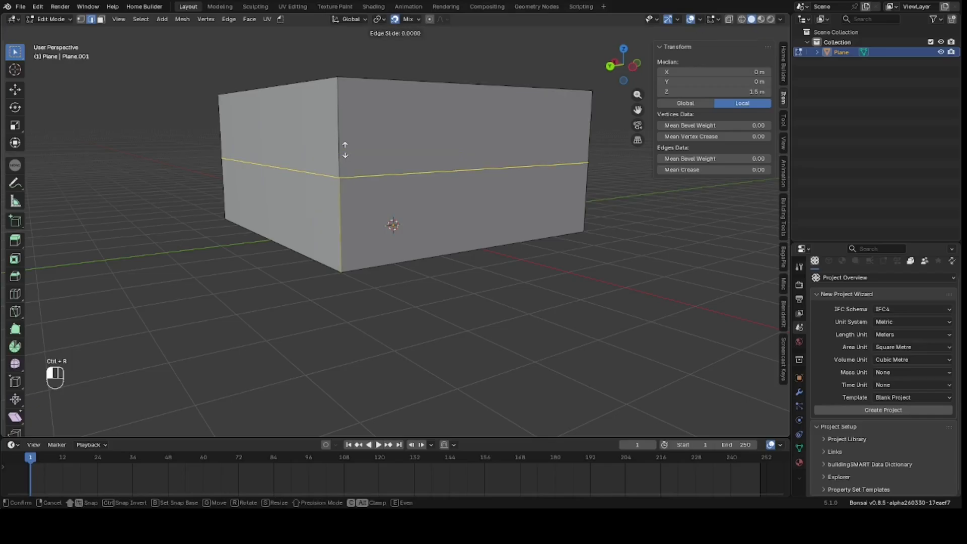
click(338, 123)
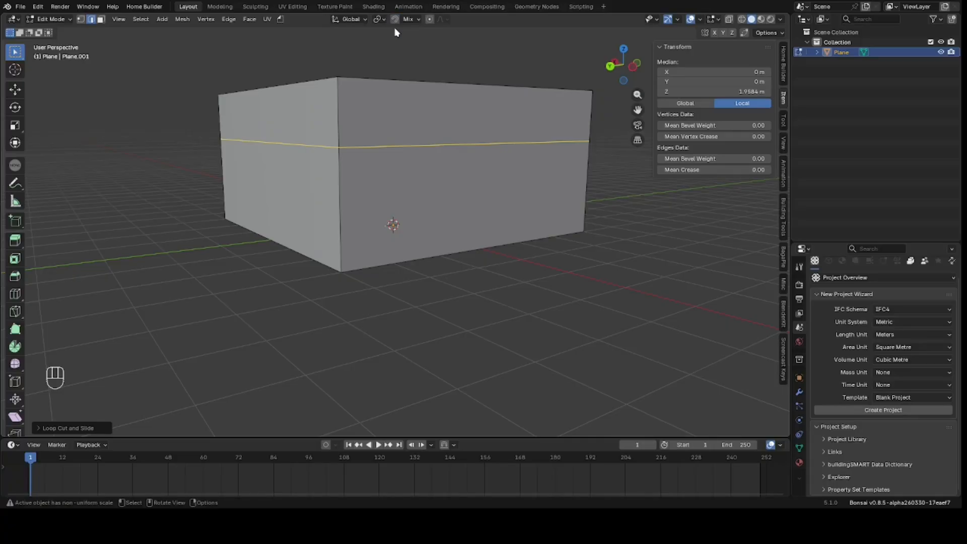
With snapping off, move the horizontal edge loop up along Z to about 2.37 m.
key(g)
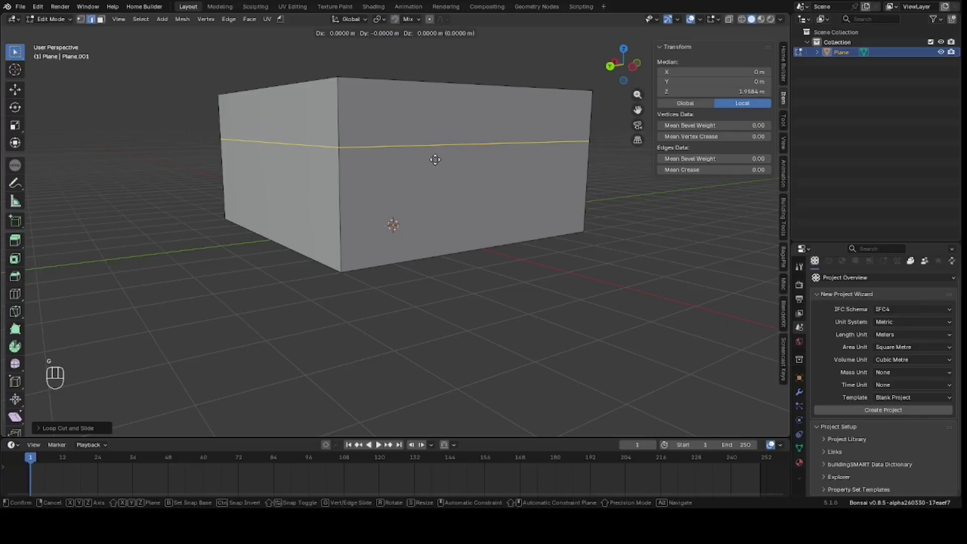
key(z)
click(430, 141)
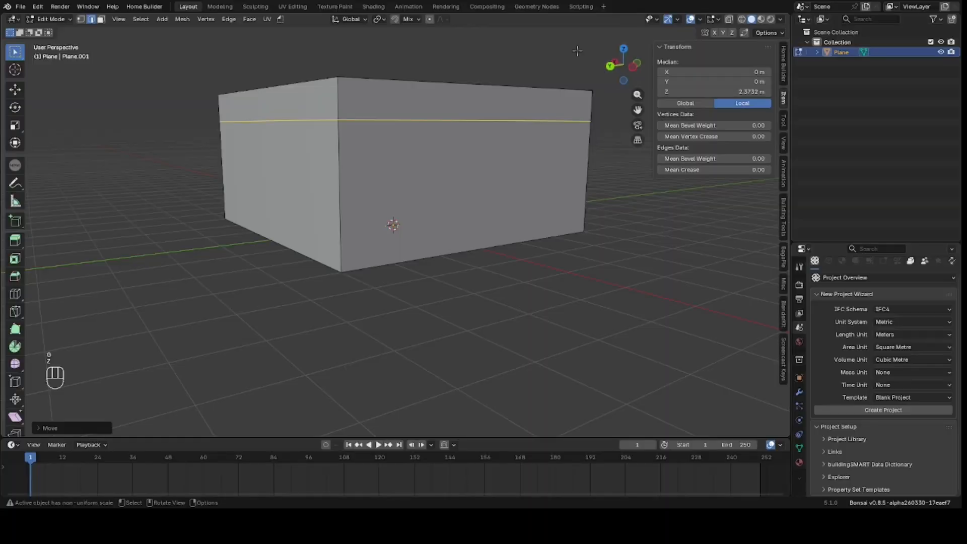
Add one vertical loop cut across the box's negative X face and slide it off-centre toward positive Y.
click(572, 89)
drag(616, 64, 594, 72)
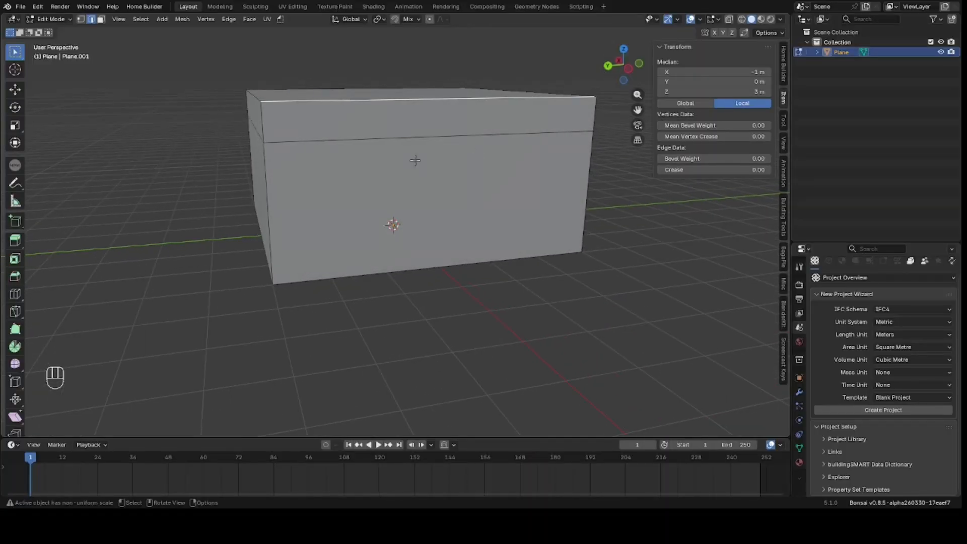
key(ctrl+r)
click(404, 132)
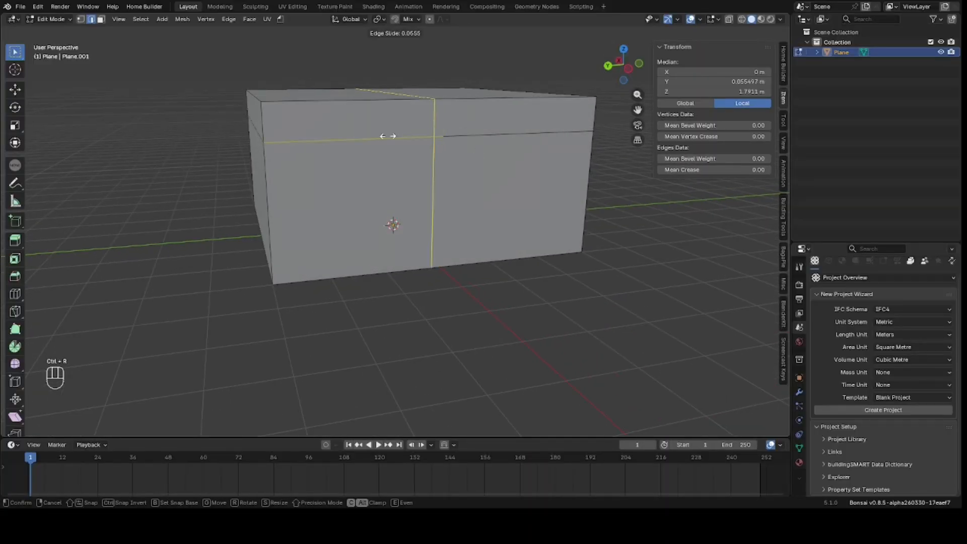
click(356, 140)
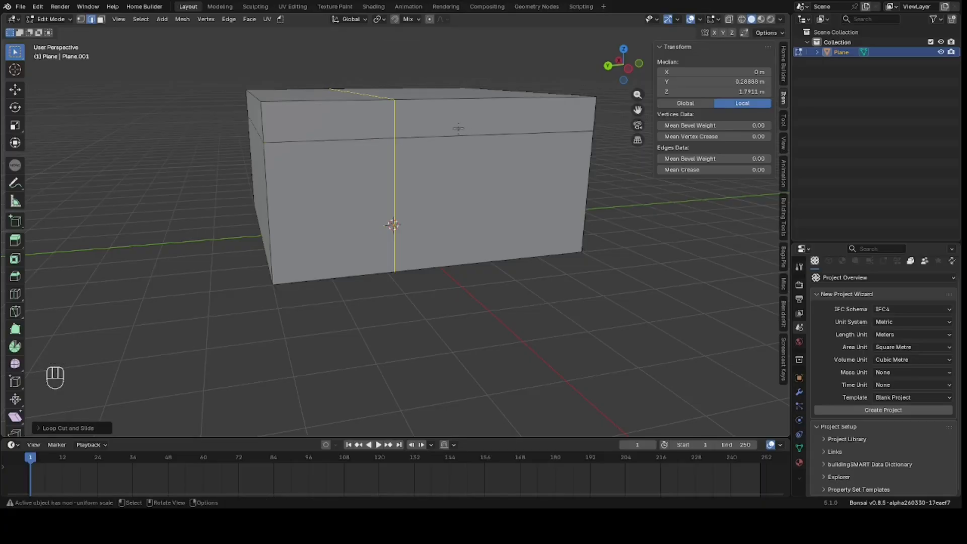
Add a second vertical loop cut across the box's negative X face and slide it to about -0.16 m in local Y.
key(ctrl+r)
click(431, 134)
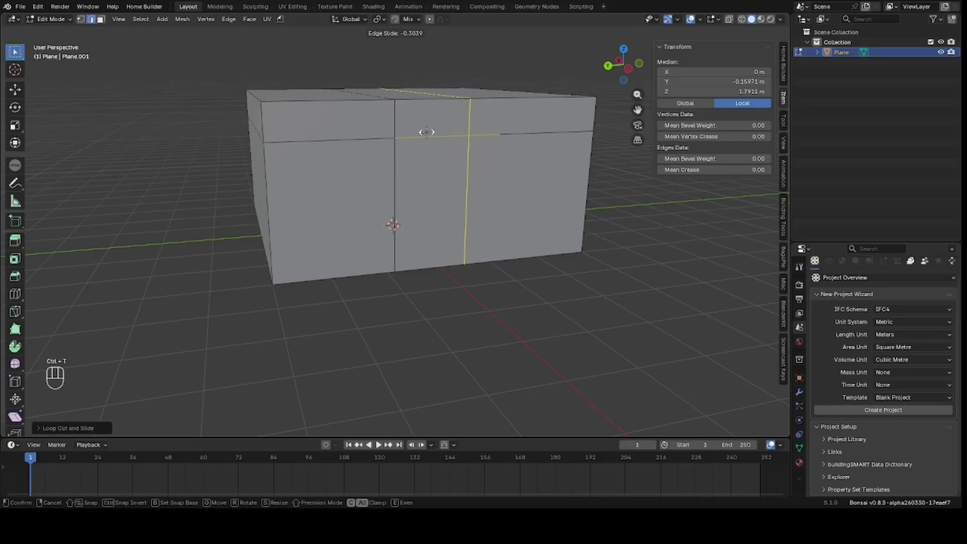
click(427, 132)
Delete the tall face between the two vertical cuts on the negative X wall to open a doorway.
drag(613, 72, 643, 73)
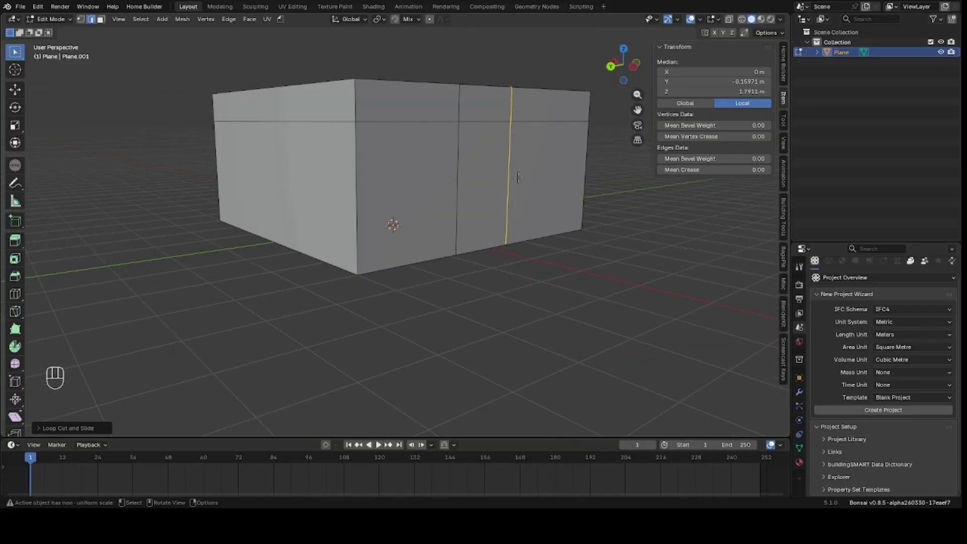
key(3)
click(480, 174)
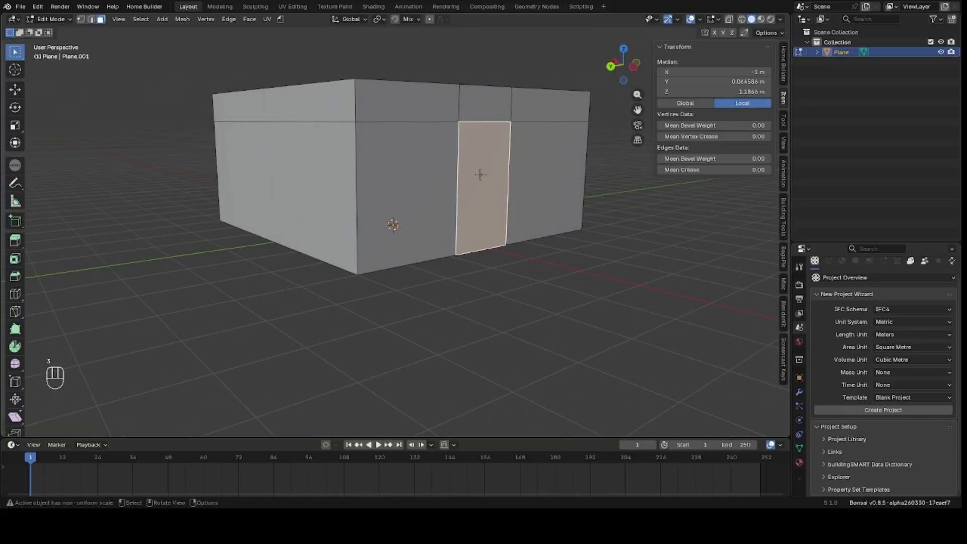
key(x)
click(483, 194)
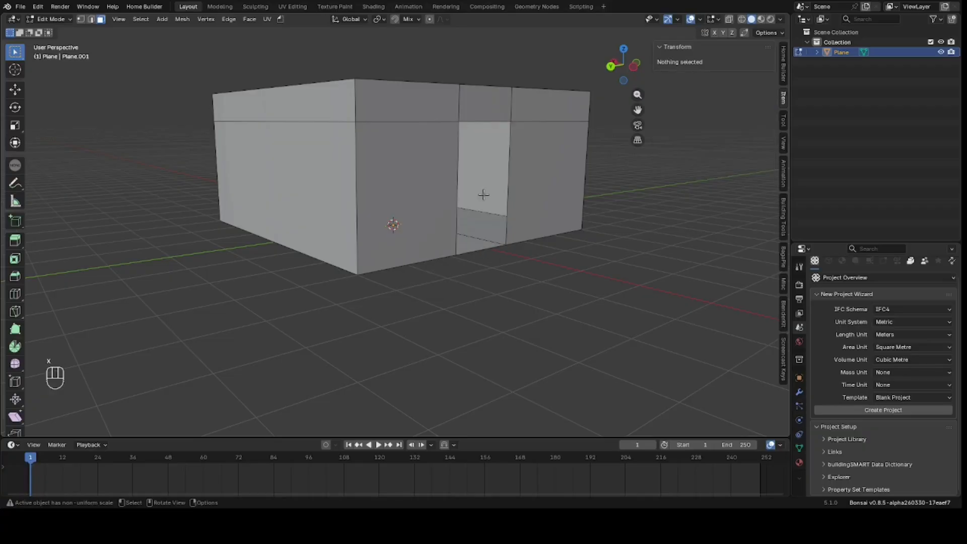
Add a horizontal loop cut around the walls below the existing one, slid to about 1.16 m in Z.
mouse_move(624, 64)
mouse_down()
mouse_move(602, 70)
mouse_move(625, 68)
mouse_up()
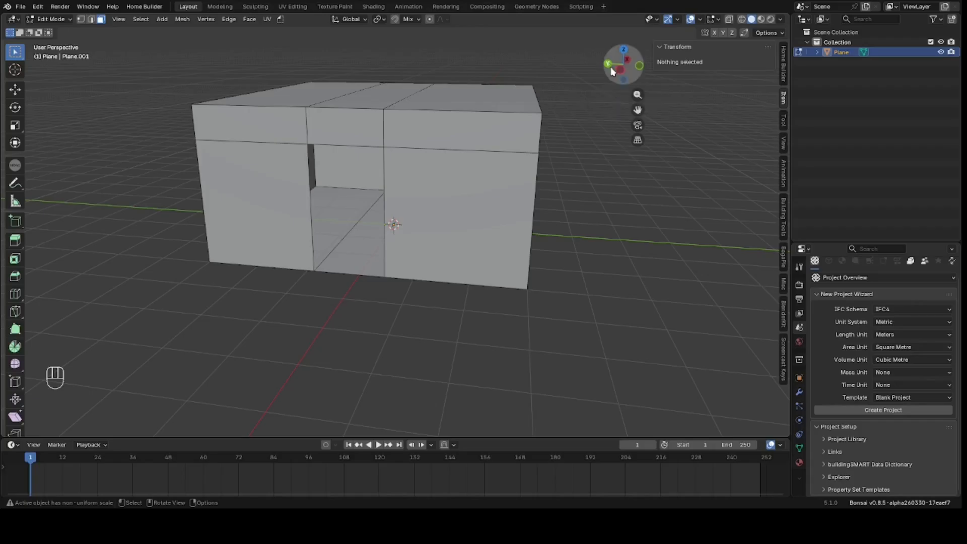
mouse_move(625, 68)
mouse_down()
mouse_move(698, 64)
mouse_move(621, 69)
mouse_move(644, 78)
mouse_move(616, 60)
mouse_up()
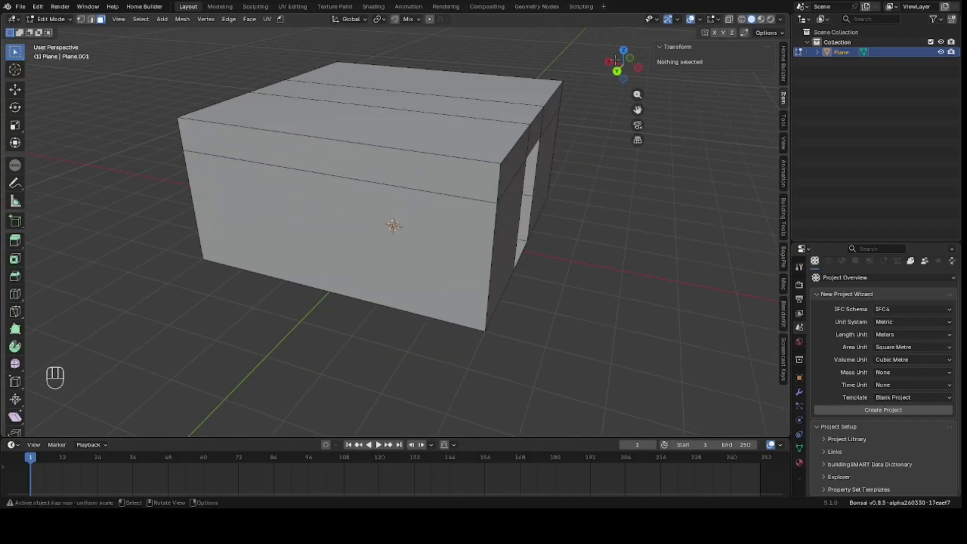
key(ctrl+r)
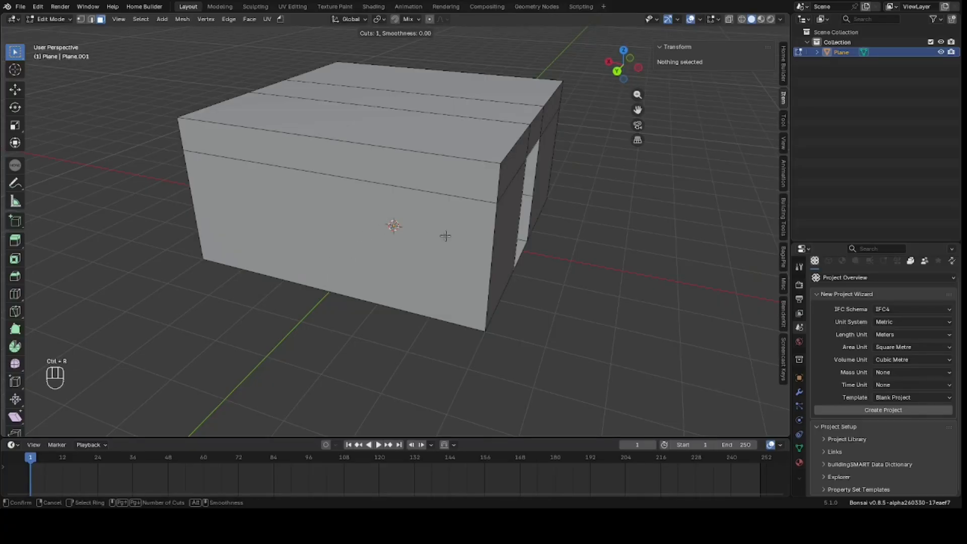
click(491, 229)
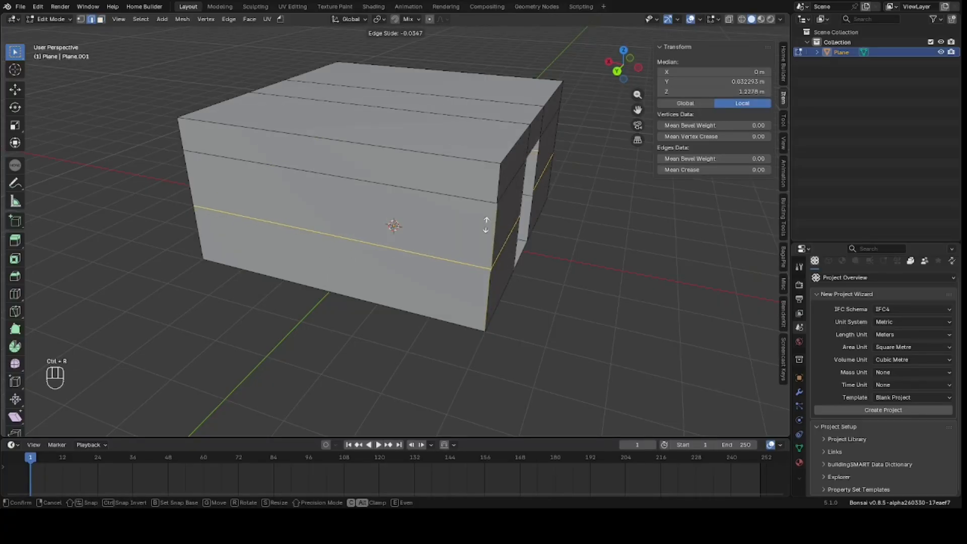
click(487, 227)
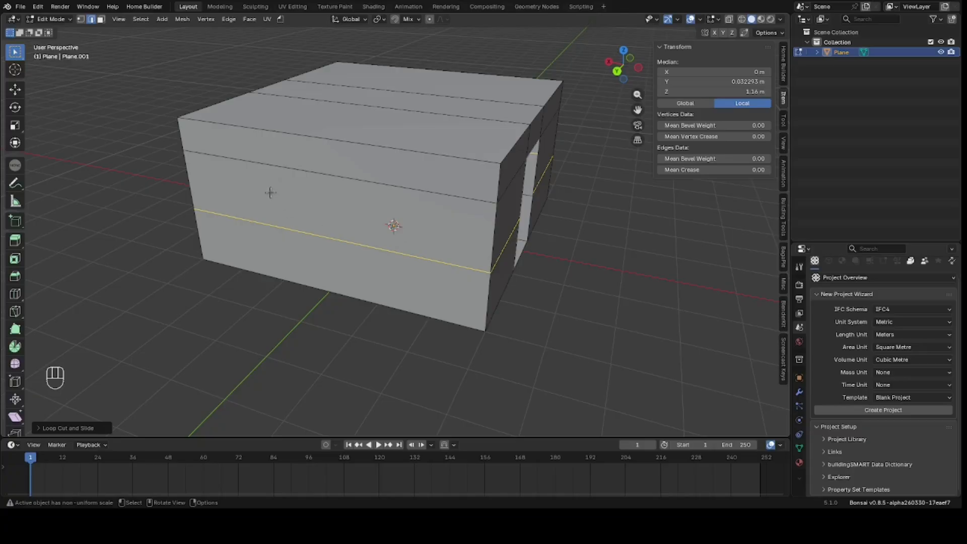
Add two vertical loop cuts near the positive X end of the positive Y wall, the outer one at about 0.69 m in local X.
key(ctrl+r)
click(282, 171)
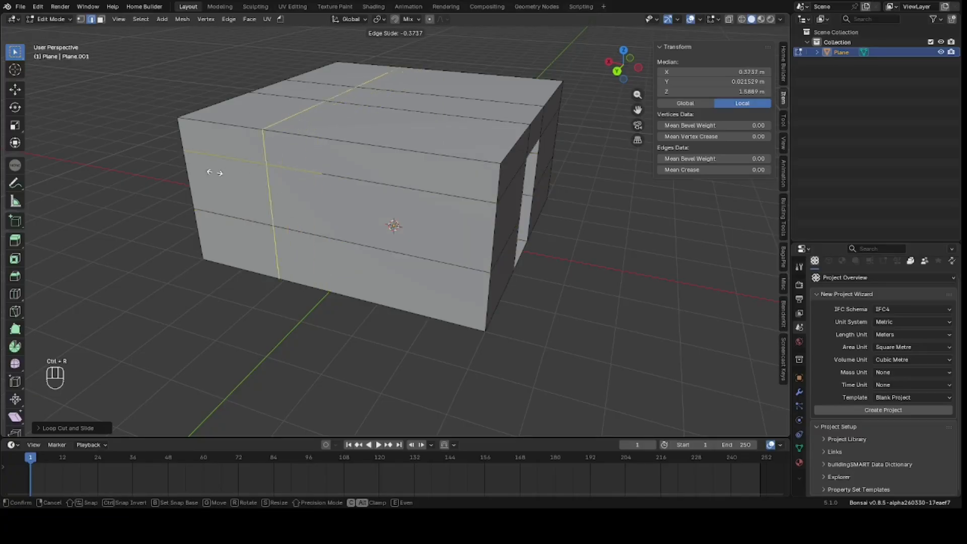
click(181, 166)
key(ctrl+r)
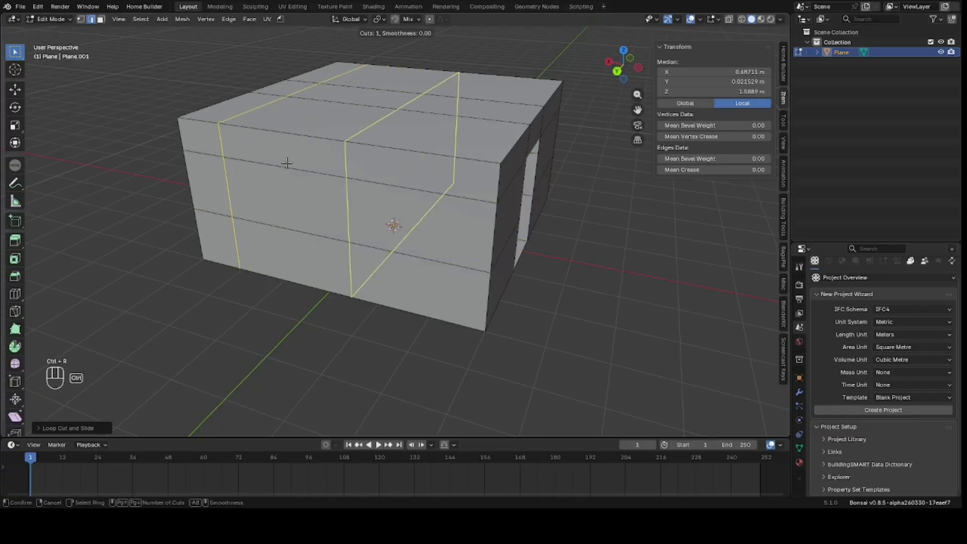
click(286, 163)
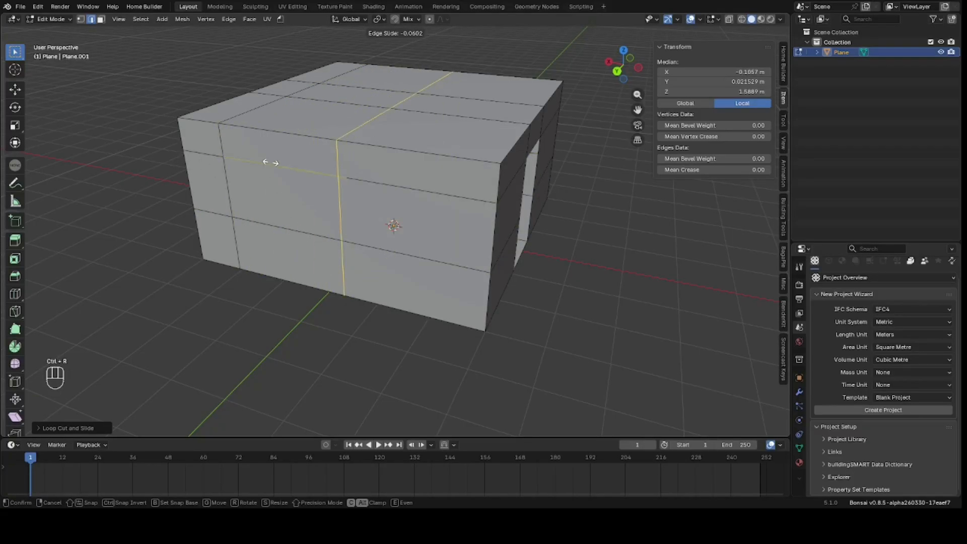
click(214, 152)
Add two more vertical loop cuts on the positive Y wall, one at about -0.02 m in local X and one nearer the negative X end.
key(ctrl+r)
click(370, 165)
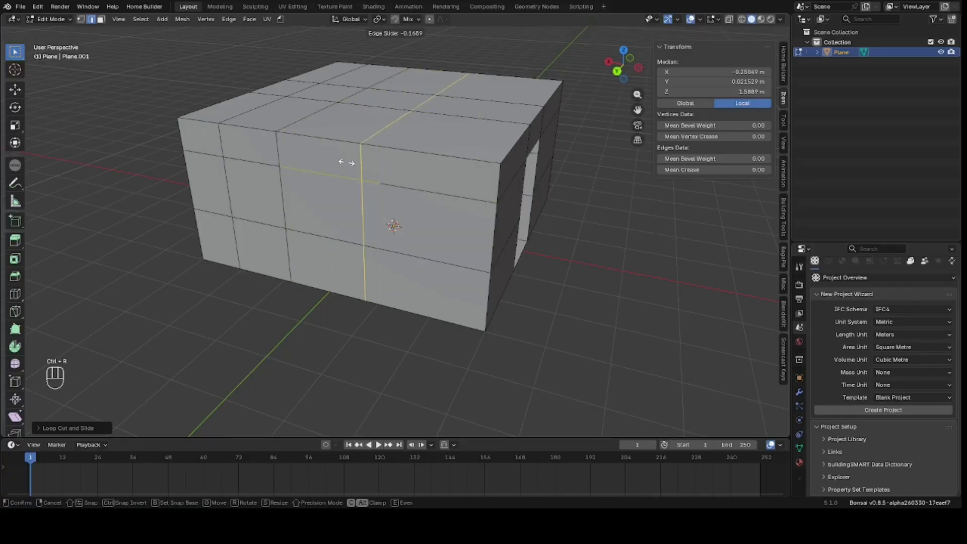
click(312, 155)
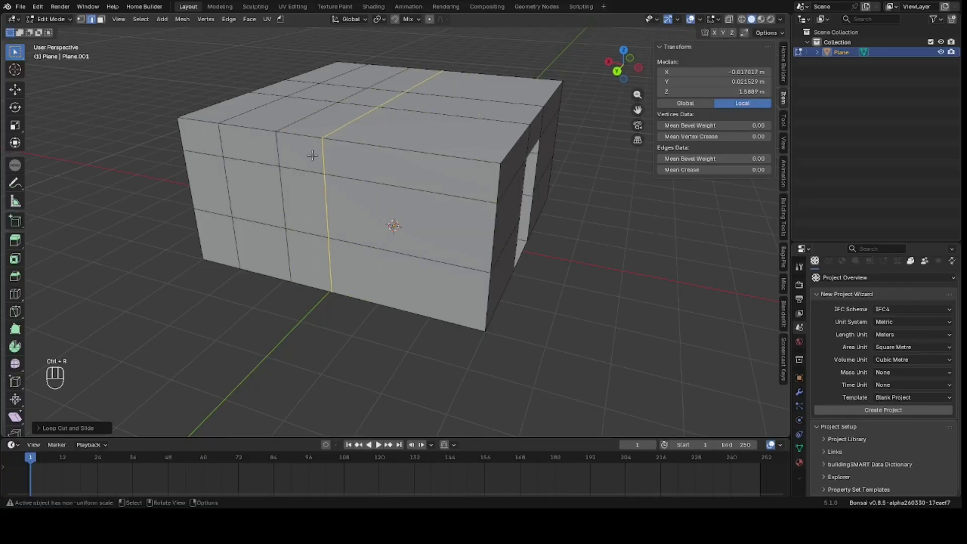
key(ctrl+r)
click(383, 167)
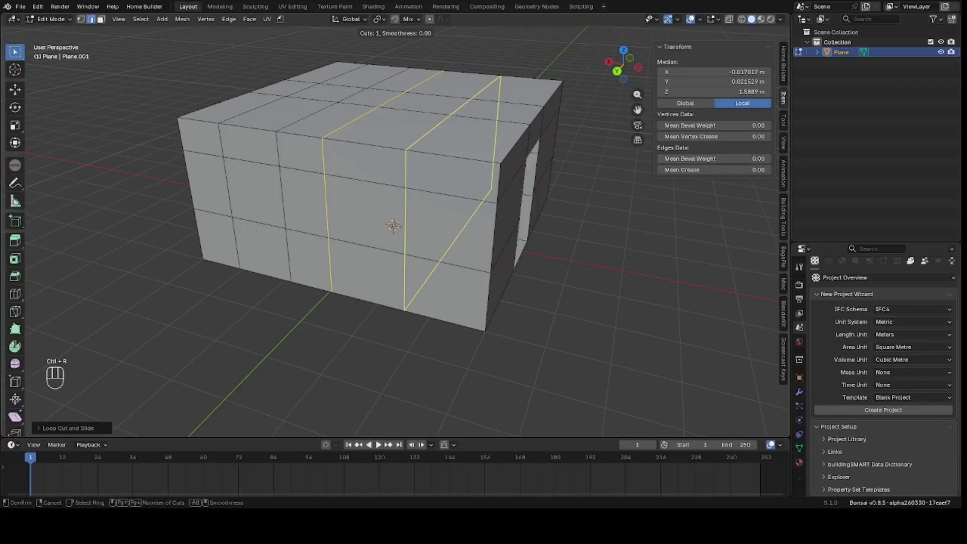
click(381, 169)
In face select mode, delete two separate middle-row faces of the positive Y wall to open two windows.
click(363, 214)
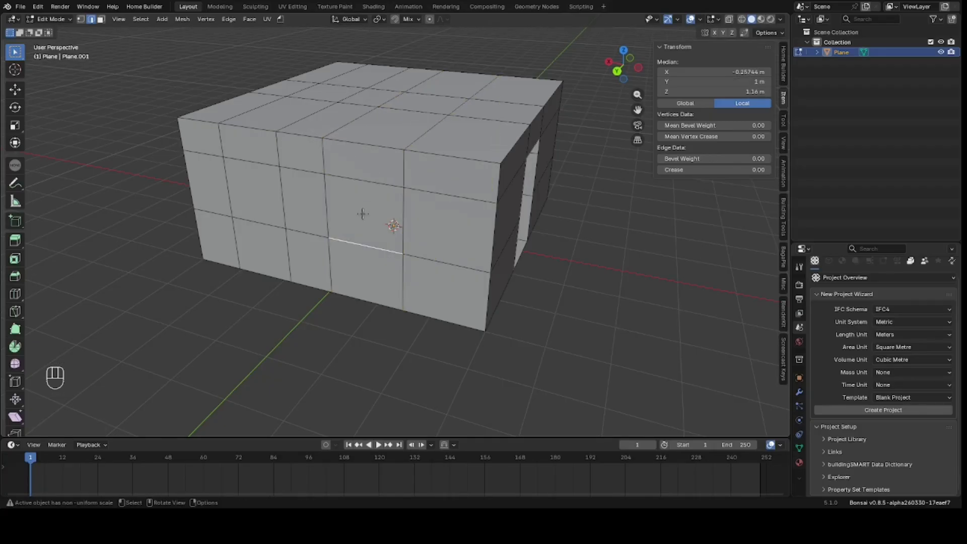
key(3)
click(336, 213)
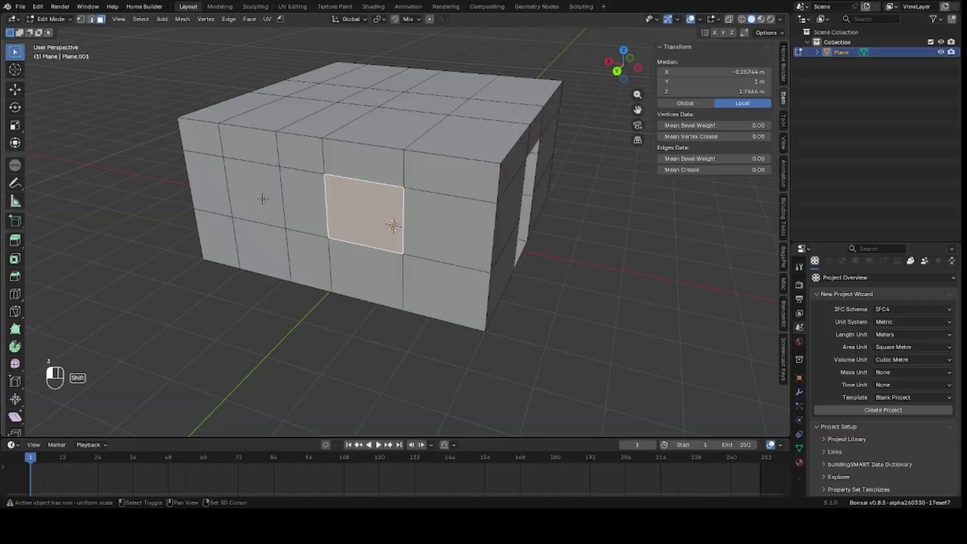
shift+click(263, 198)
key(x)
click(263, 198)
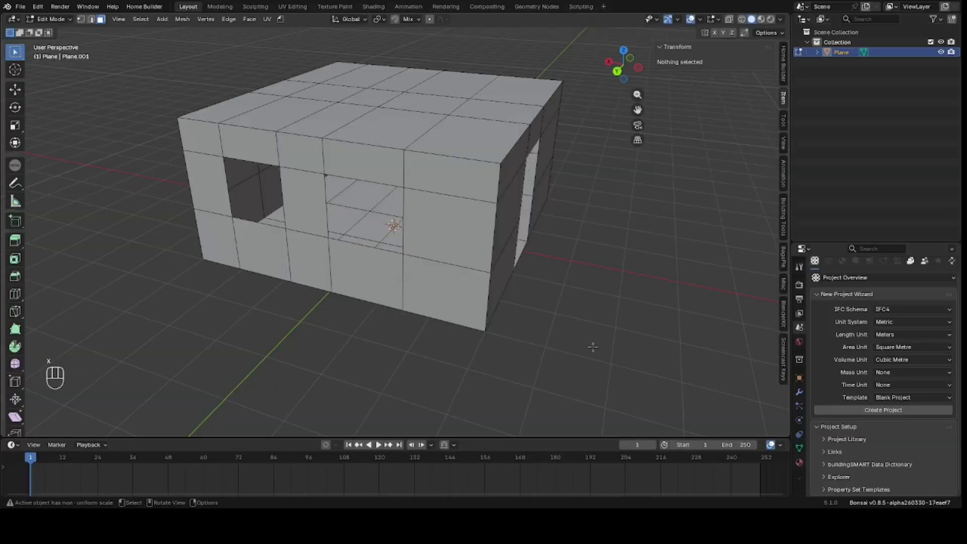
Delete the two matching middle-row faces of the negative Y wall to open windows opposite the first pair.
drag(623, 64, 425, 65)
click(345, 203)
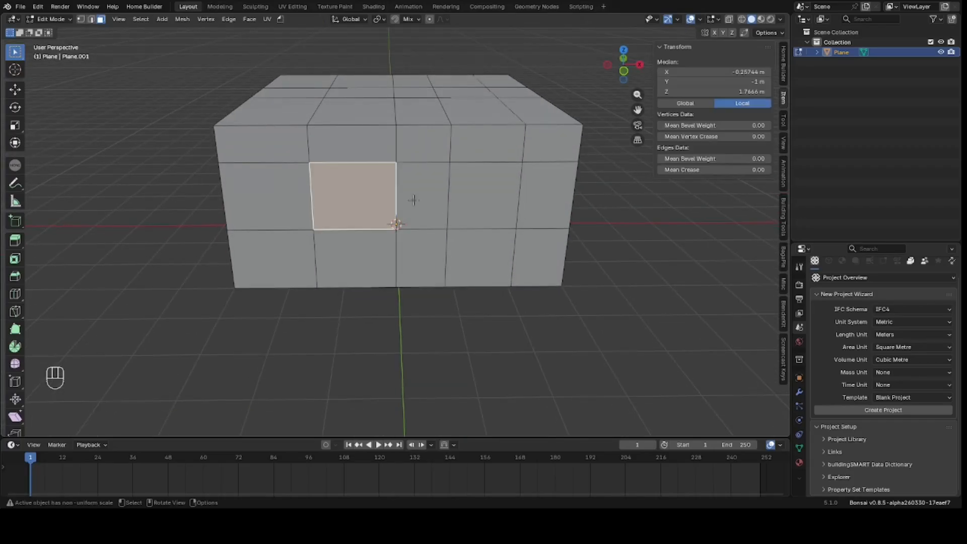
shift+click(490, 199)
key(x)
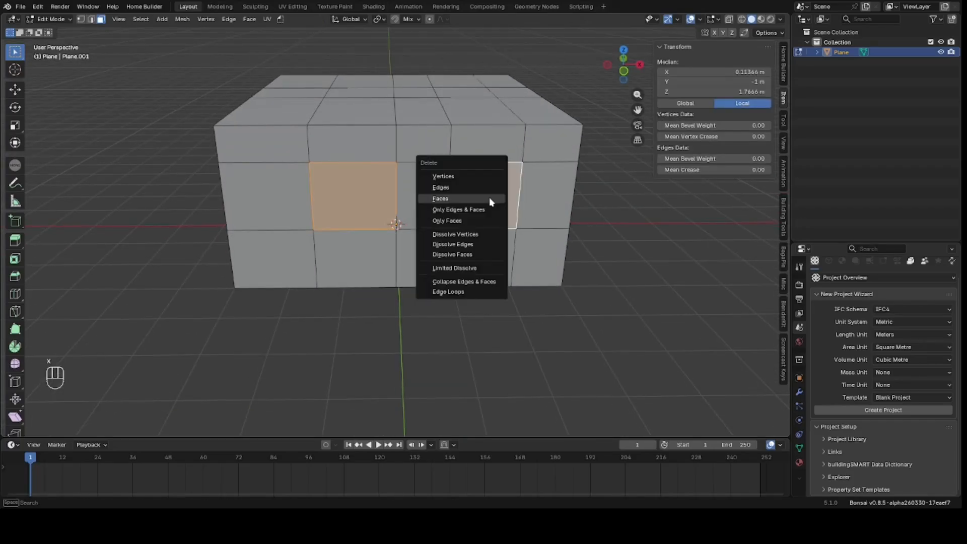
click(474, 198)
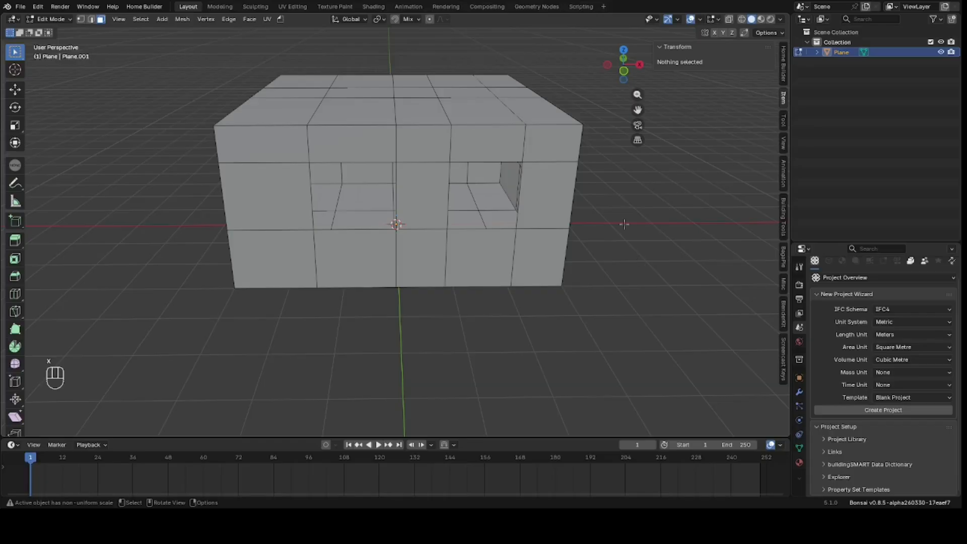
Delete the lower and middle faces of the central column on the positive X wall to open a second doorway.
drag(619, 78, 526, 243)
click(445, 286)
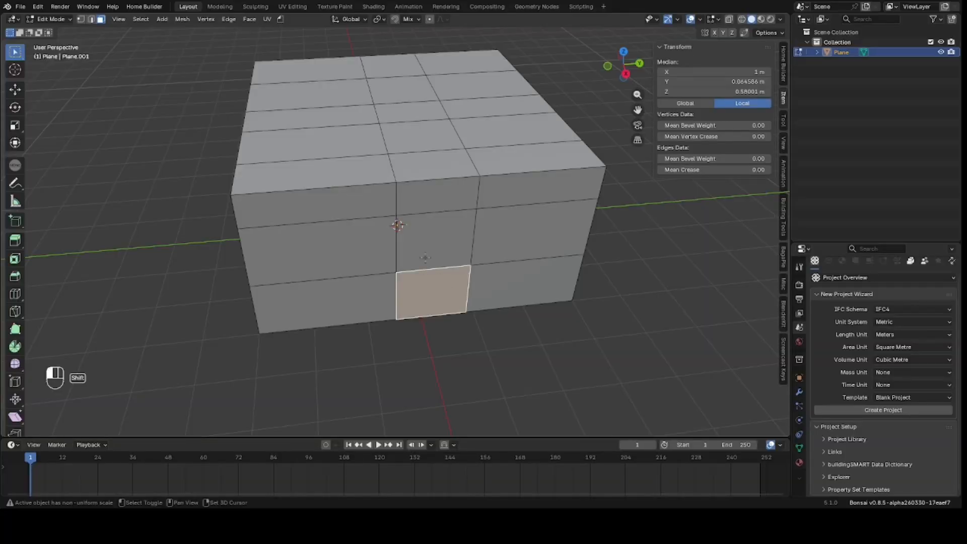
shift+click(433, 256)
key(x)
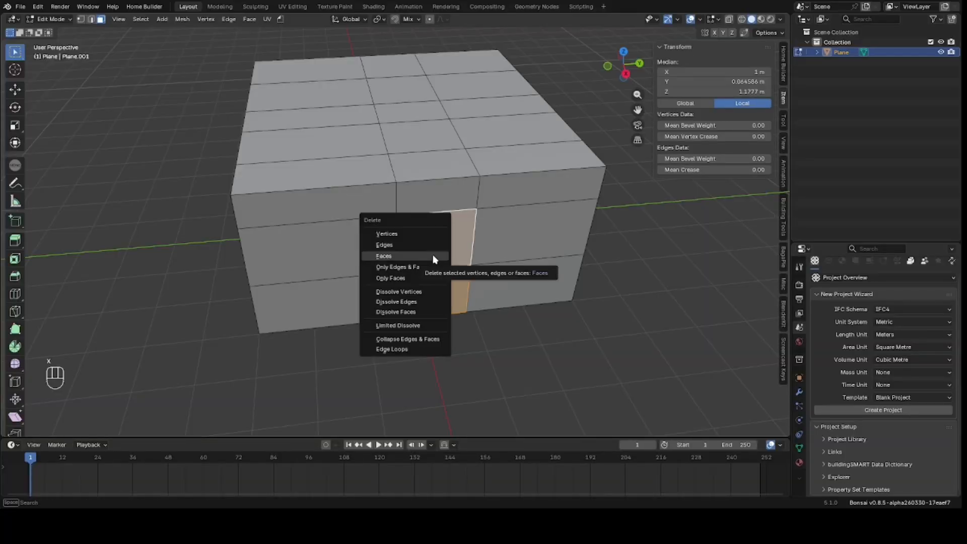
click(433, 254)
Select all the box's top faces, separate the selection into its own roof object, and return to Object Mode with nothing selected.
drag(623, 64, 597, 76)
click(317, 183)
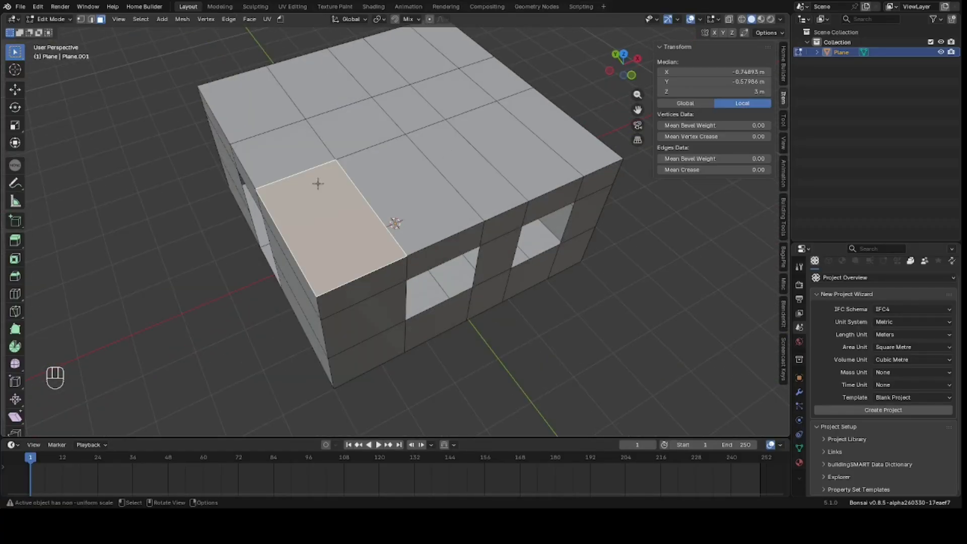
shift+click(294, 154)
shift+click(265, 121)
shift+click(322, 106)
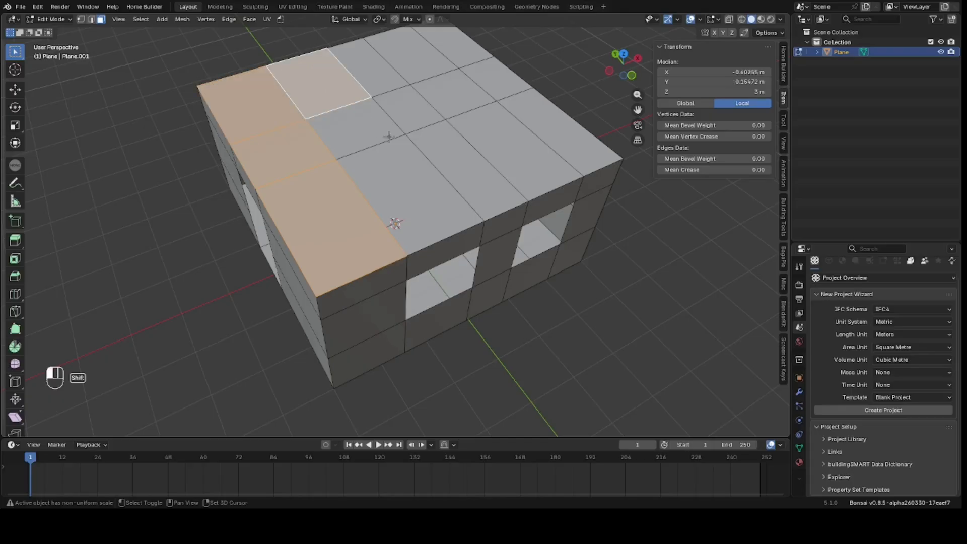
shift+click(389, 136)
shift+click(407, 160)
shift+click(440, 153)
shift+click(382, 74)
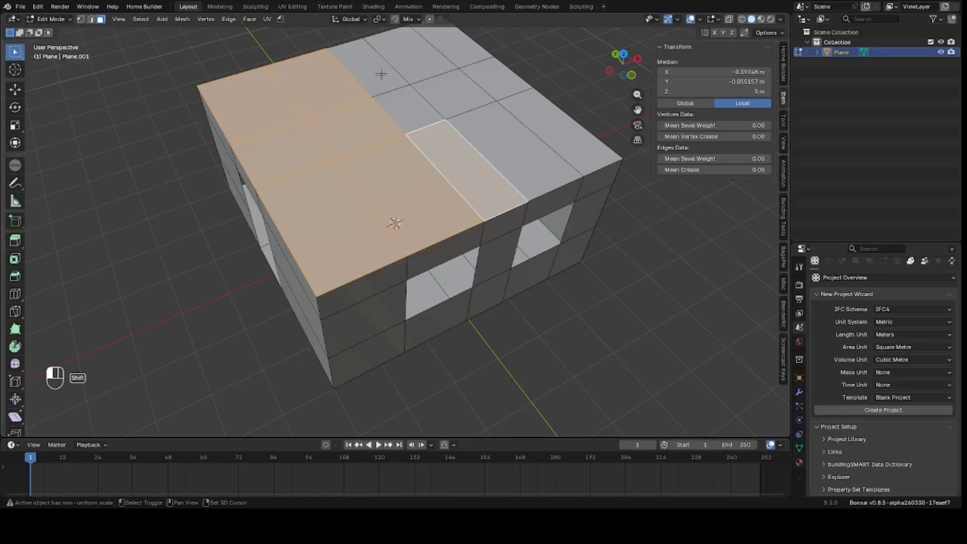
shift+click(456, 96)
shift+click(479, 126)
shift+click(427, 113)
shift+click(481, 68)
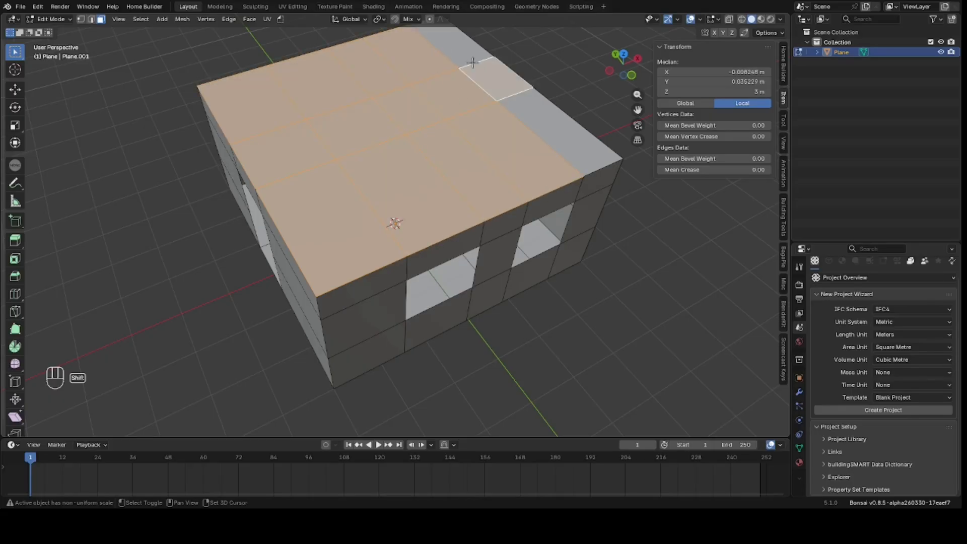
shift+click(473, 60)
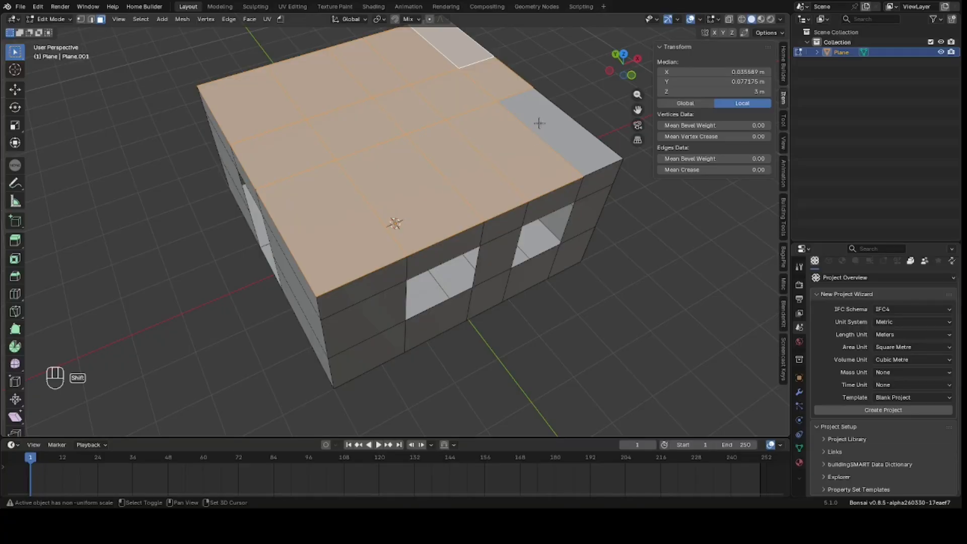
shift+click(539, 122)
key(p)
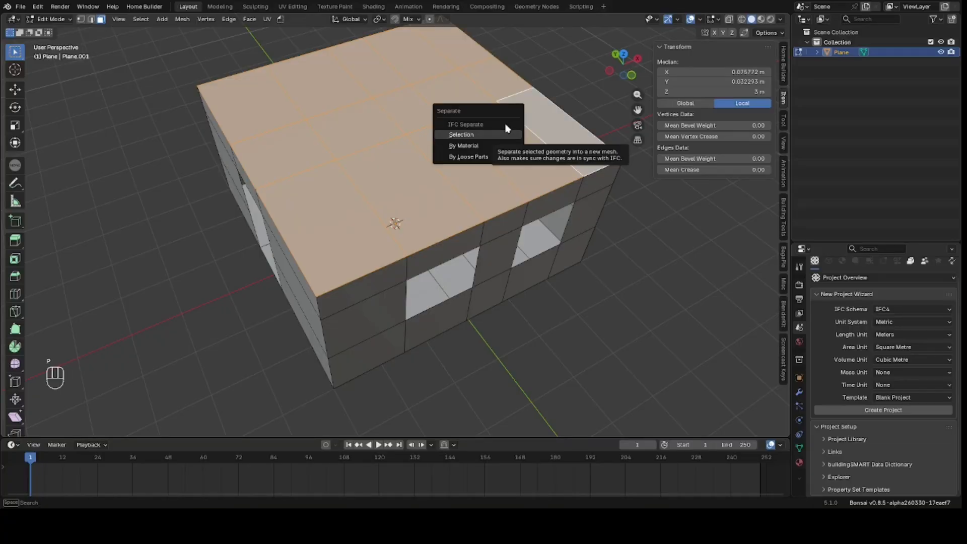
click(506, 133)
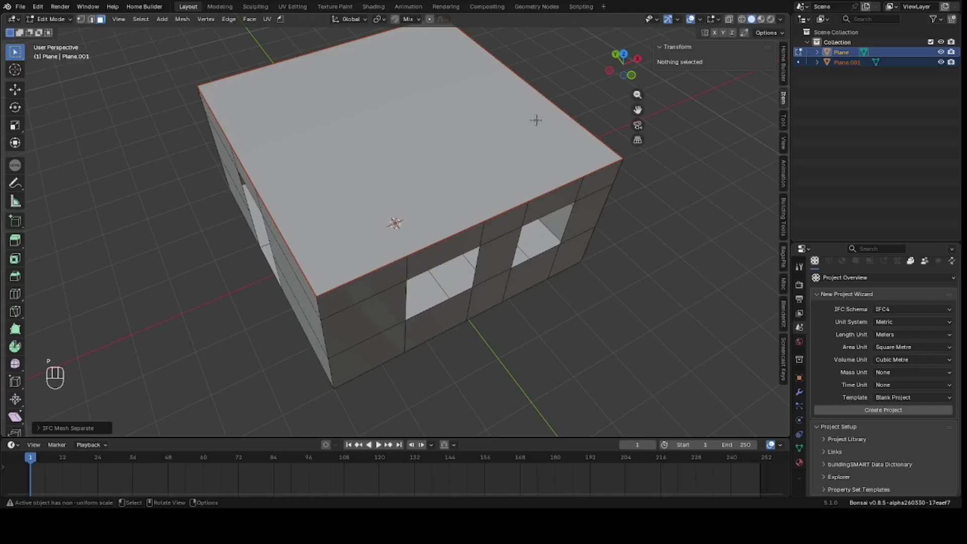
key(Tab)
click(596, 103)
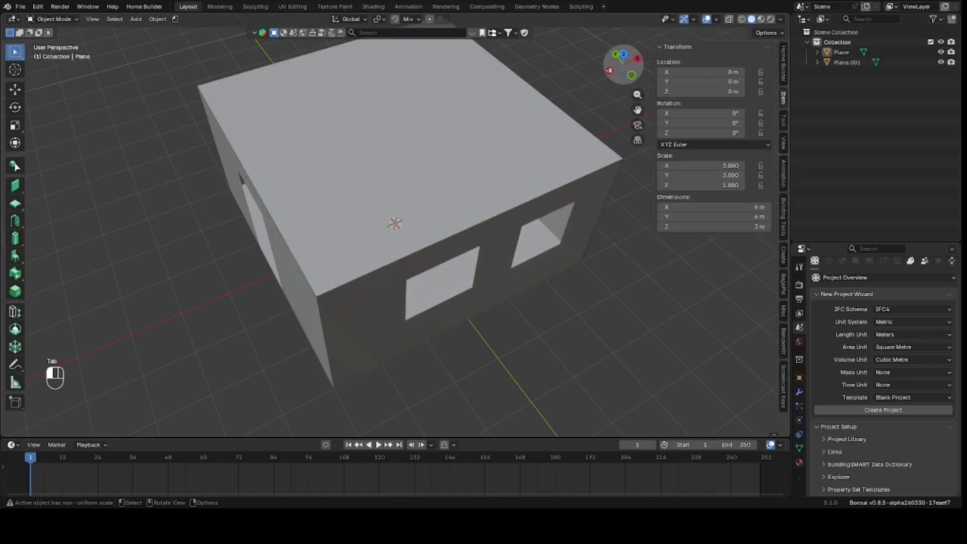
Hide the separated roof object and select the remaining walls object.
drag(609, 70, 725, 49)
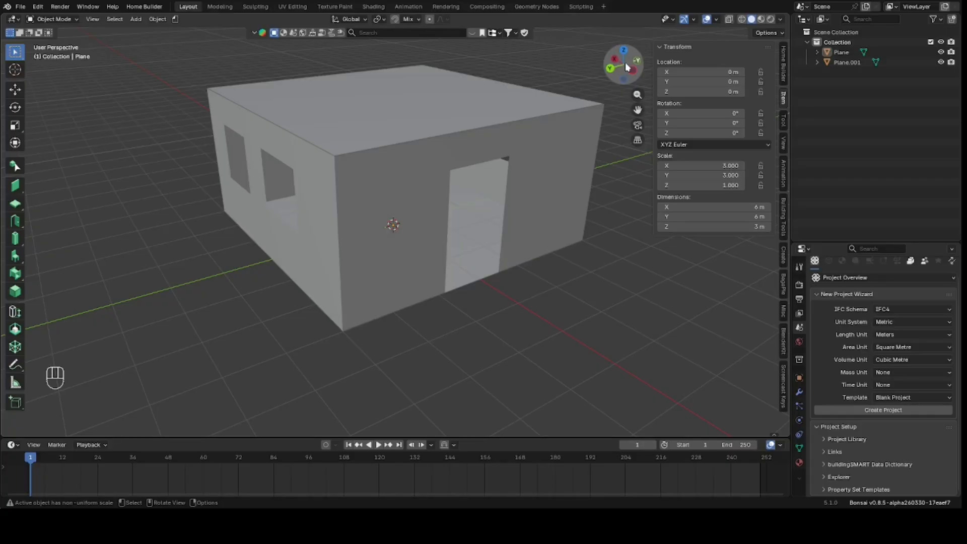
drag(622, 64, 487, 104)
click(405, 123)
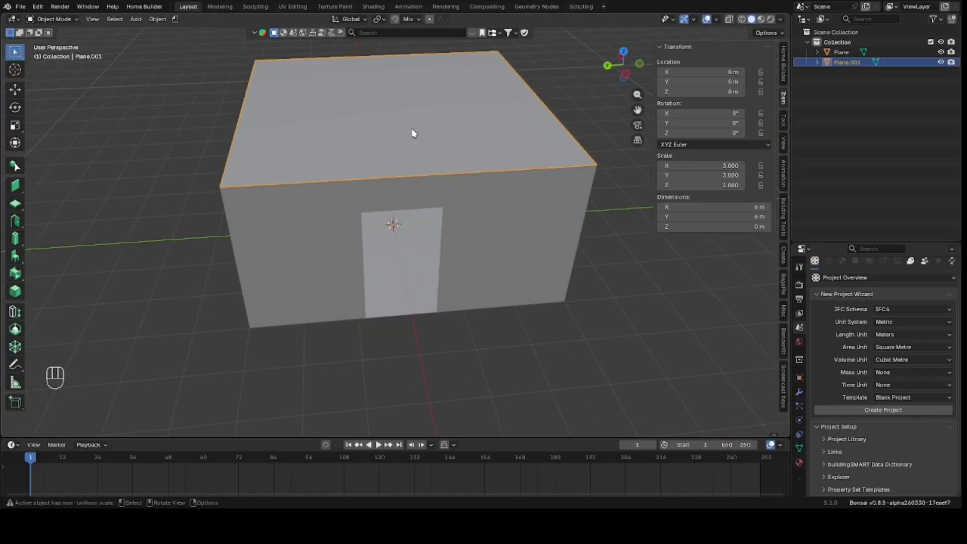
key(h)
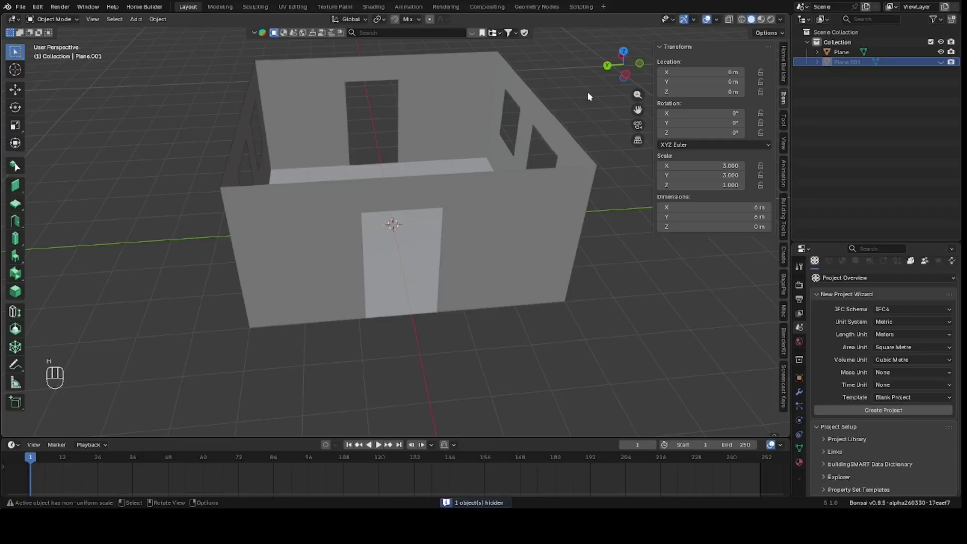
drag(623, 64, 541, 247)
click(535, 225)
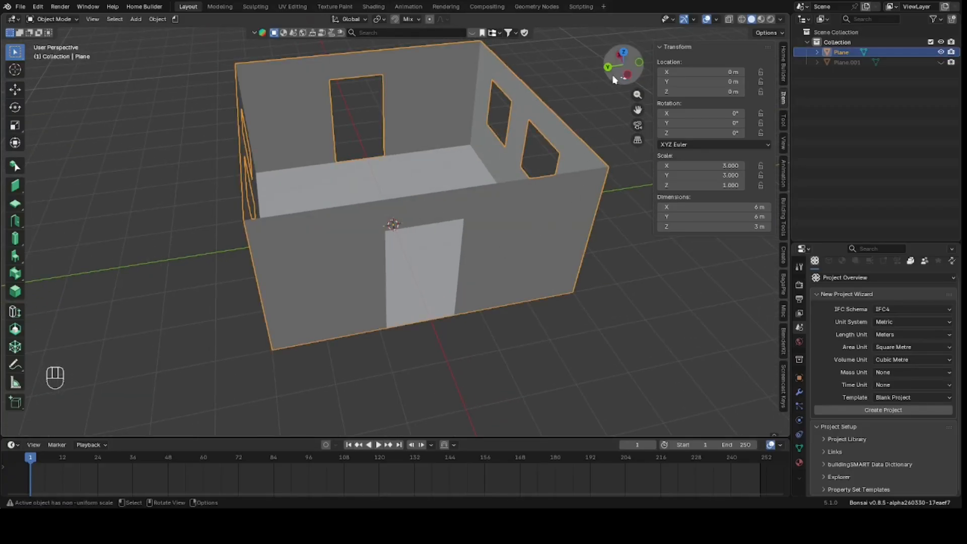
Enter Edit Mode on the walls and extrude the floor edge at the negative Y side of the positive X doorway along Z.
drag(624, 65, 666, 122)
click(53, 19)
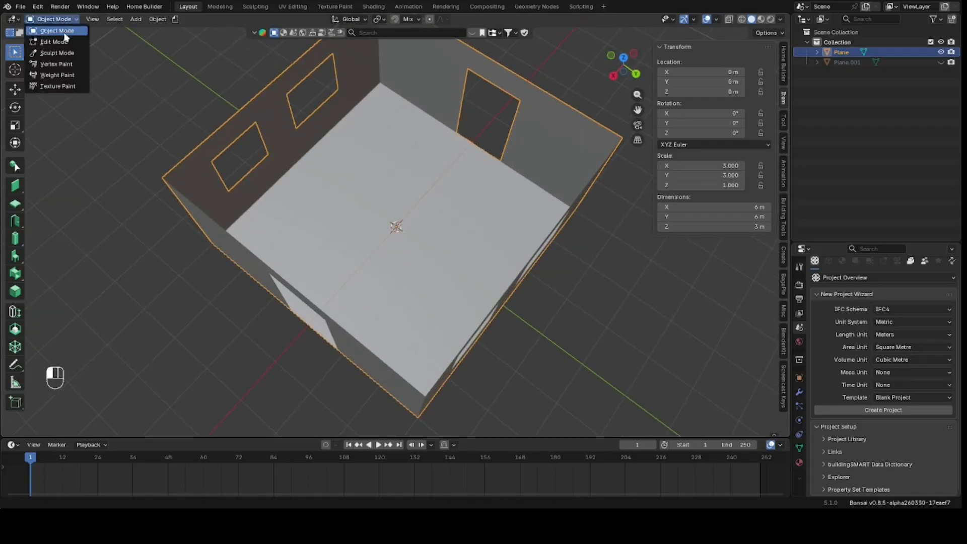
click(50, 43)
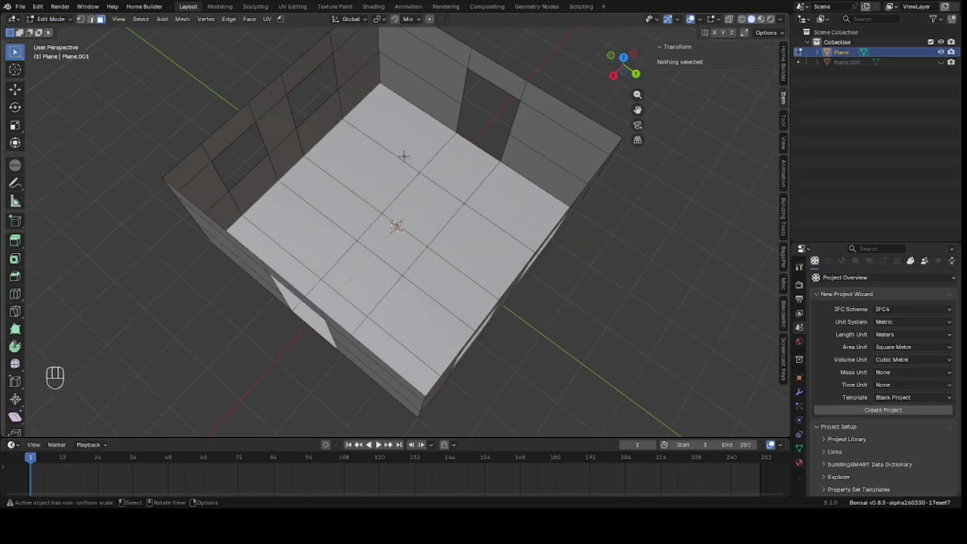
mouse_move(633, 69)
mouse_down()
mouse_move(520, 68)
mouse_move(634, 72)
mouse_up()
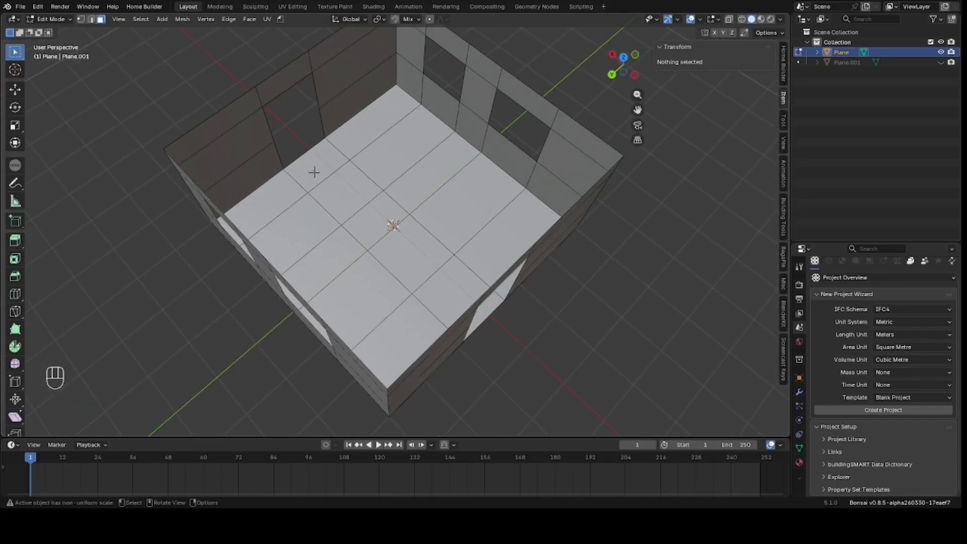
click(329, 148)
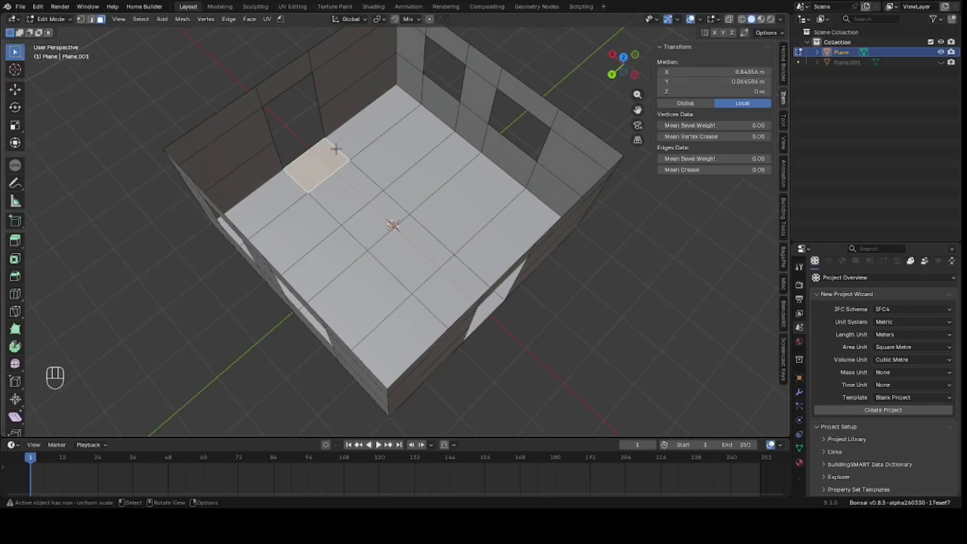
key(2)
click(345, 151)
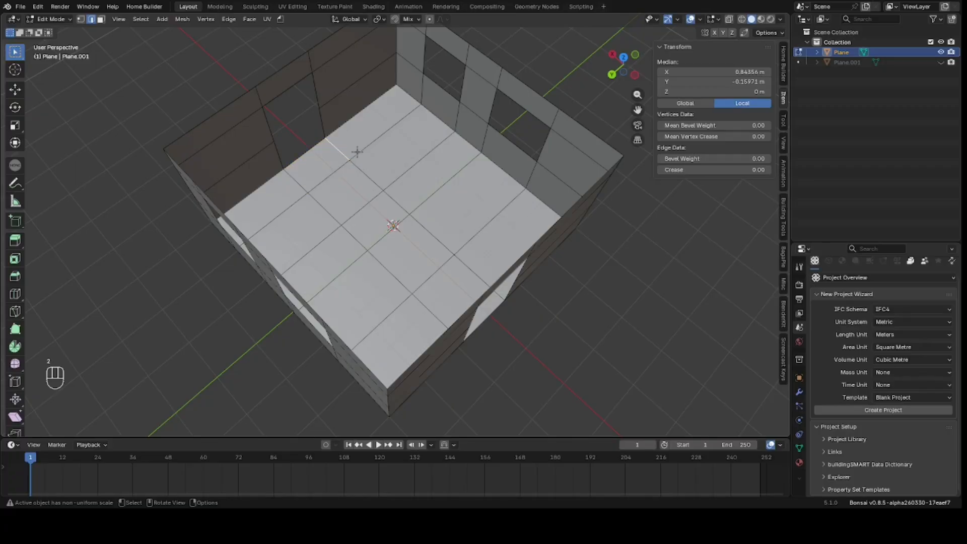
key(e)
key(z)
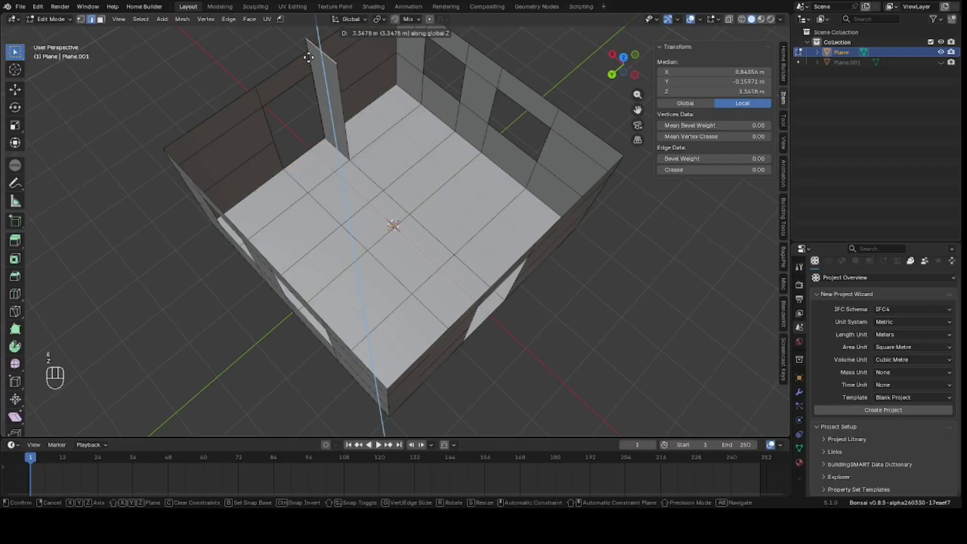
key(Escape)
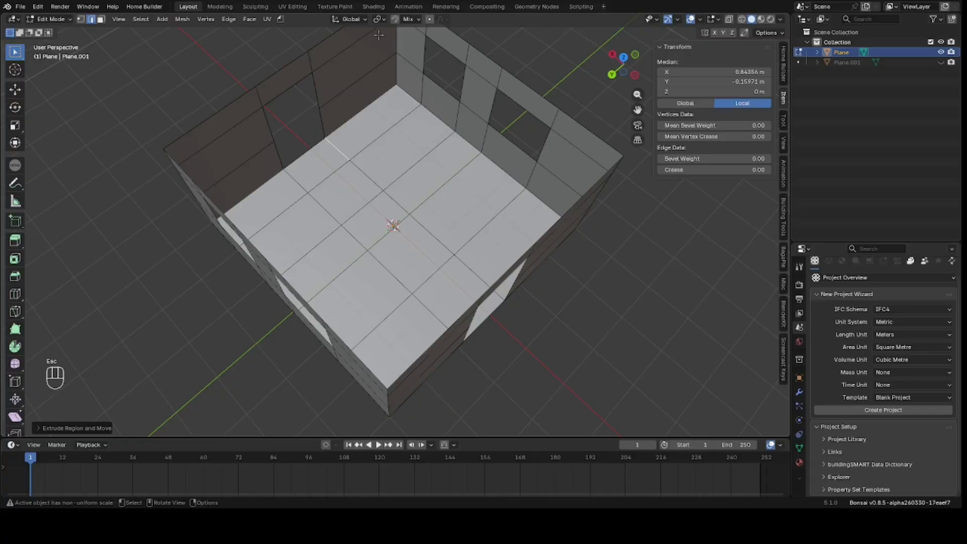
Turn on snapping and move the extruded edge up along Z to the wall top at 3 m.
click(394, 19)
key(g)
key(z)
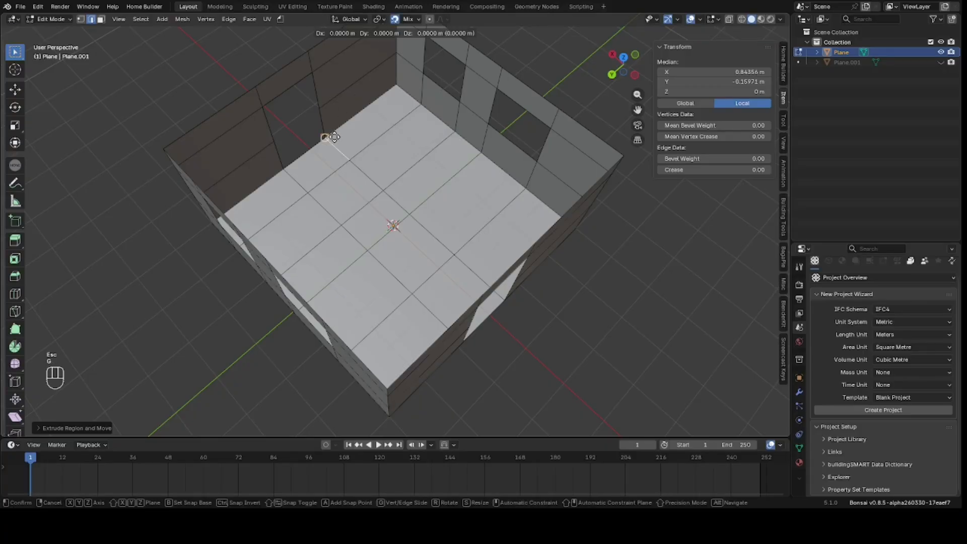
click(309, 53)
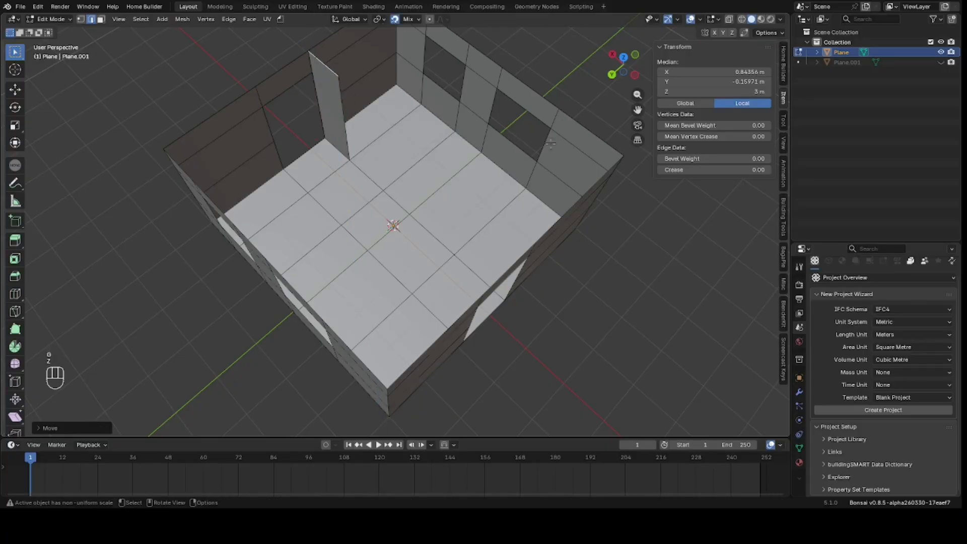
Extrude the L-shaped run of floor edges enclosing the positive X, positive Y corner upward by about 2.37 m along Z.
click(558, 85)
drag(624, 71, 369, 98)
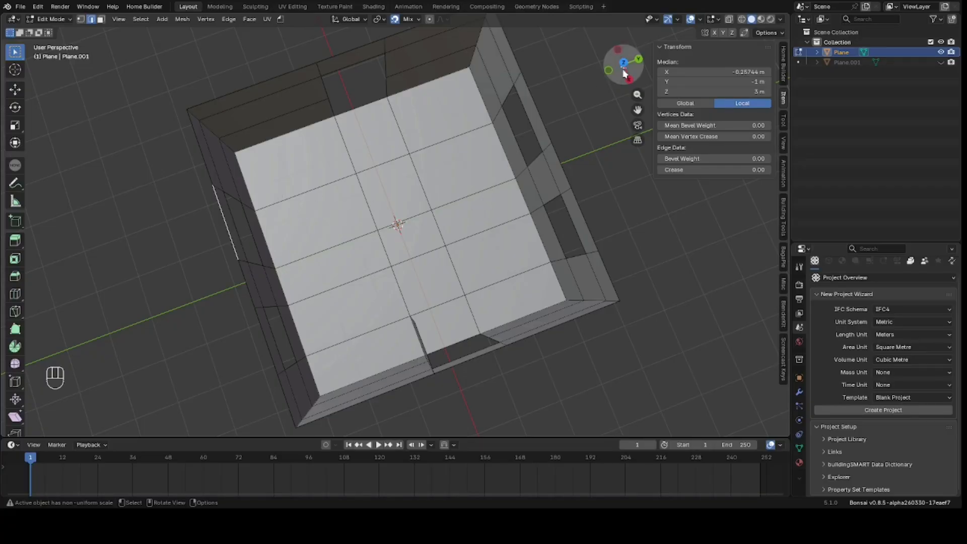
drag(624, 65, 612, 82)
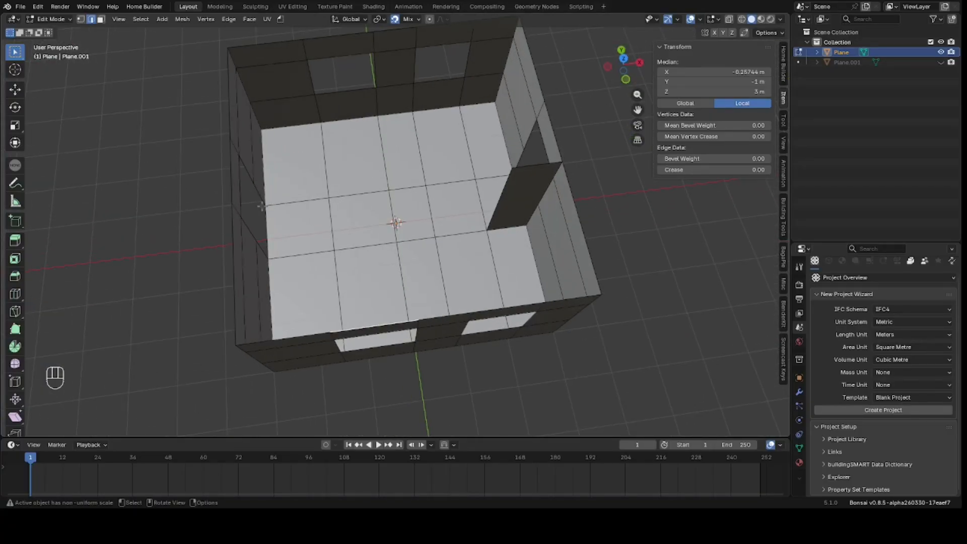
click(286, 202)
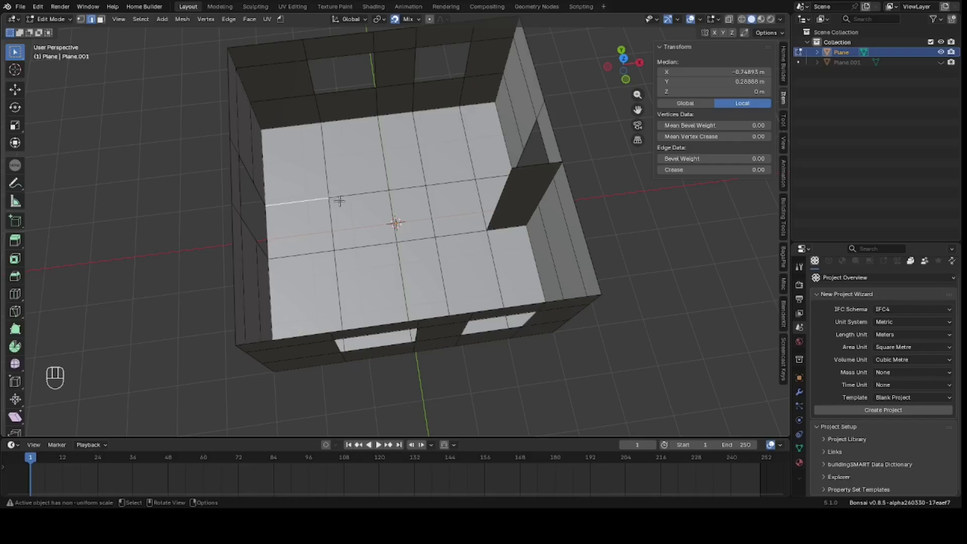
click(409, 187)
shift+click(469, 184)
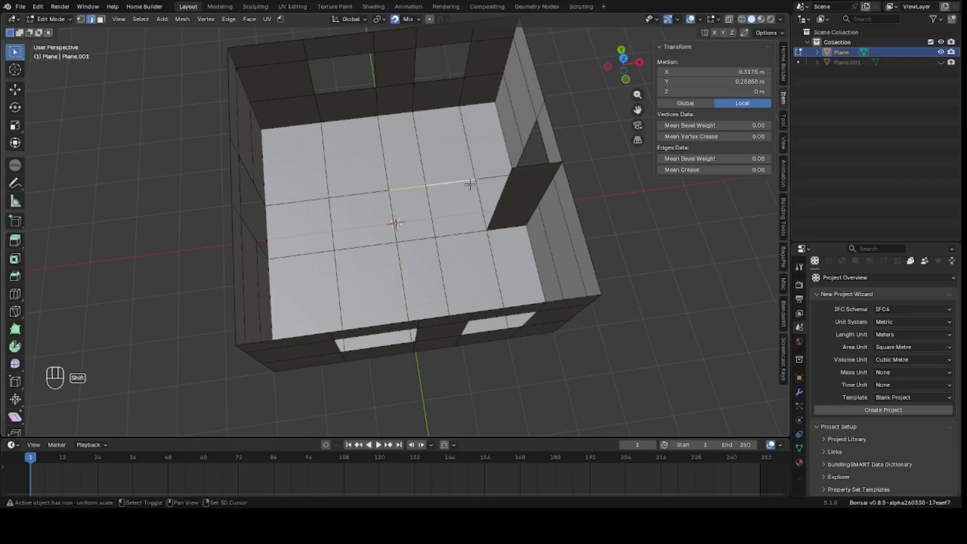
shift+click(386, 172)
shift+click(489, 176)
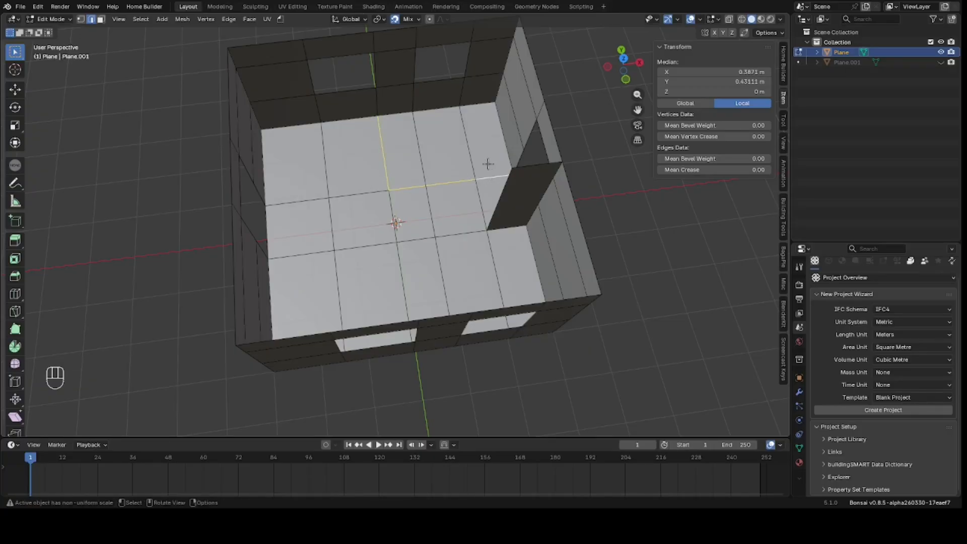
key(e)
key(z)
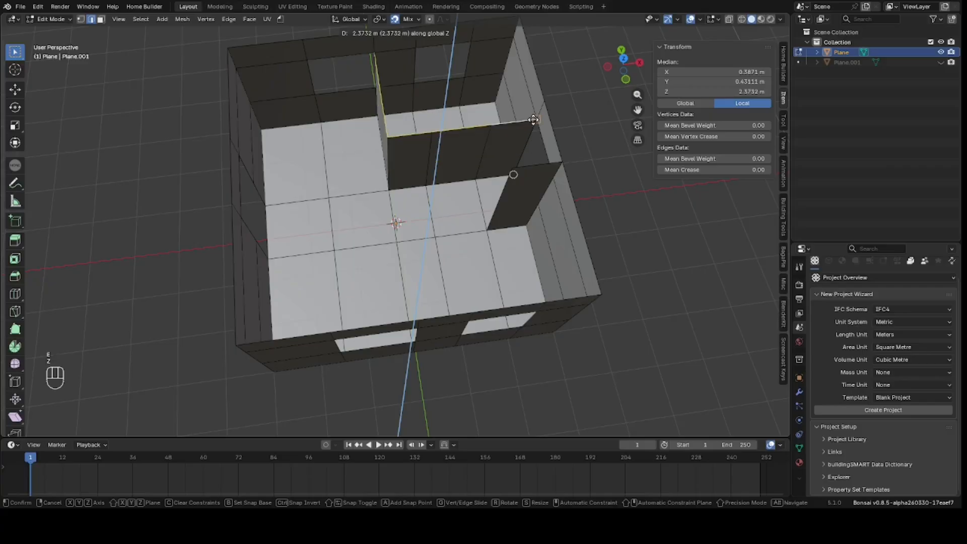
click(532, 117)
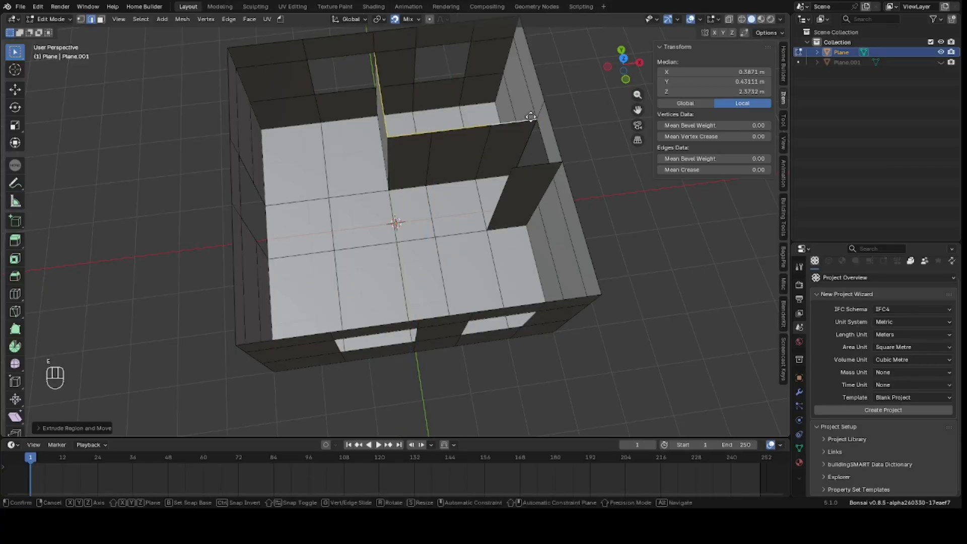
Extrude the partition's upper edges again along Z, snapping them to the 3 m wall height.
key(e)
key(z)
click(542, 96)
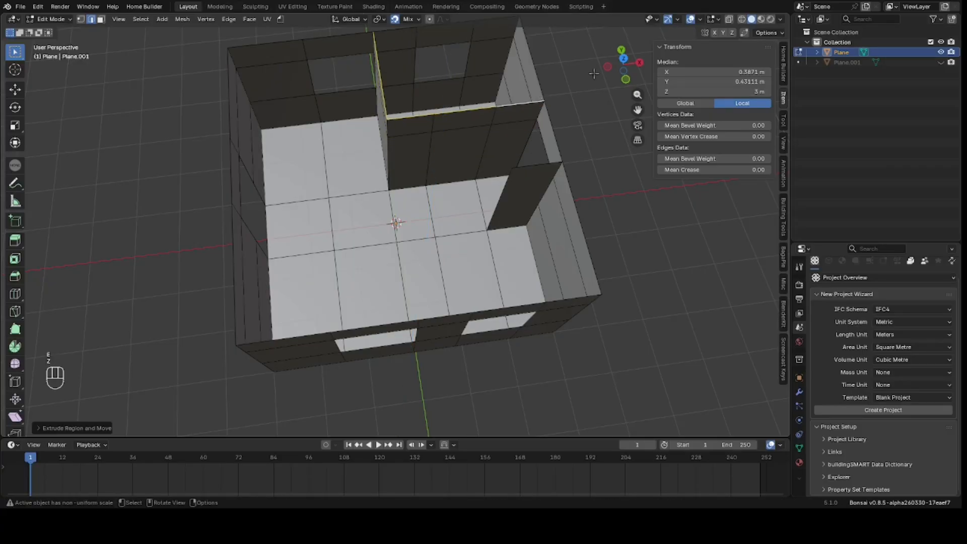
drag(625, 66, 753, 96)
key(ctrl+r)
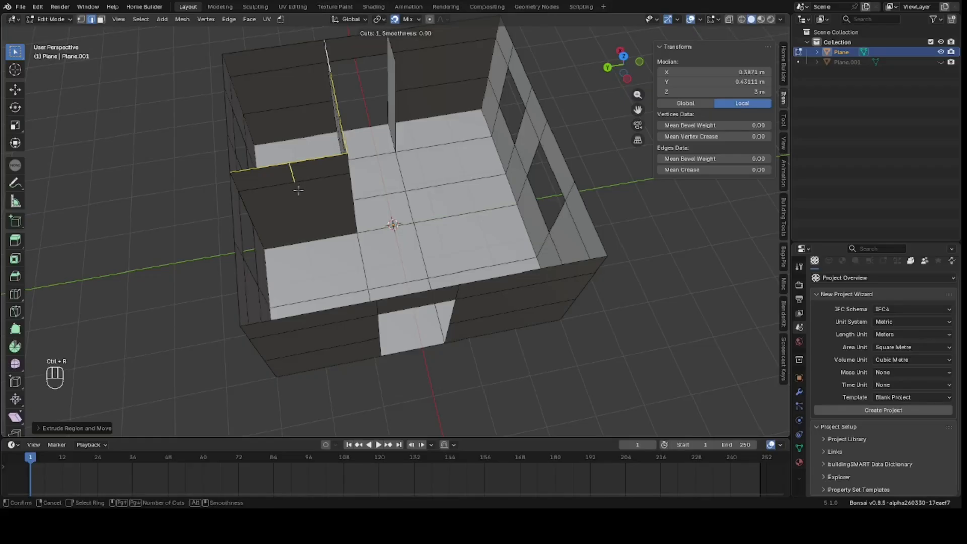
key(Escape)
mouse_move(621, 63)
mouse_down()
mouse_move(623, 50)
mouse_move(625, 68)
mouse_up()
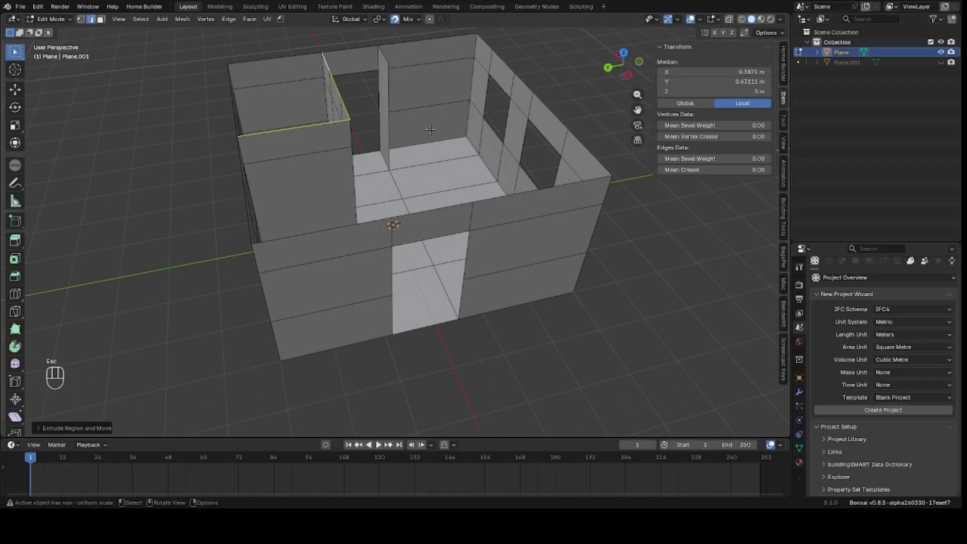
key(k)
click(304, 154)
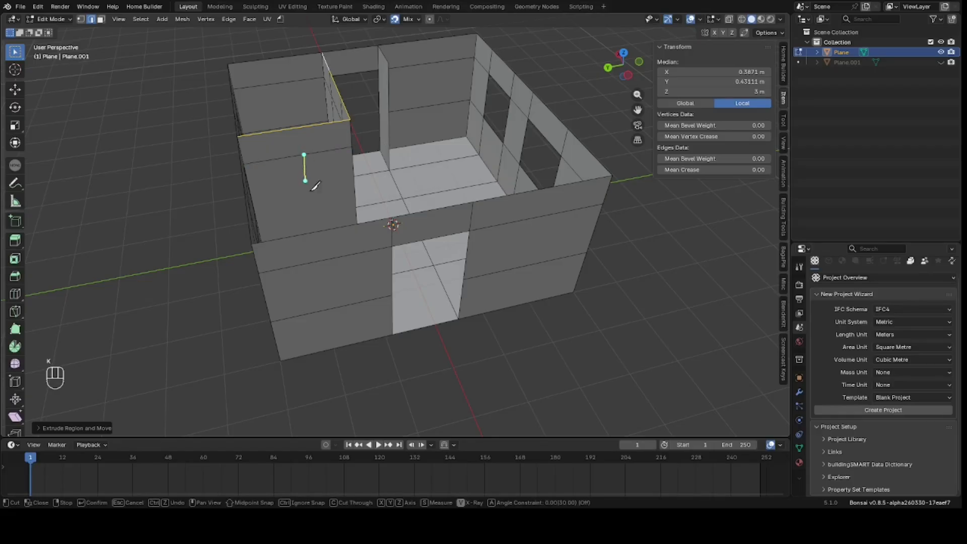
key(z)
key(Escape)
drag(617, 68, 595, 82)
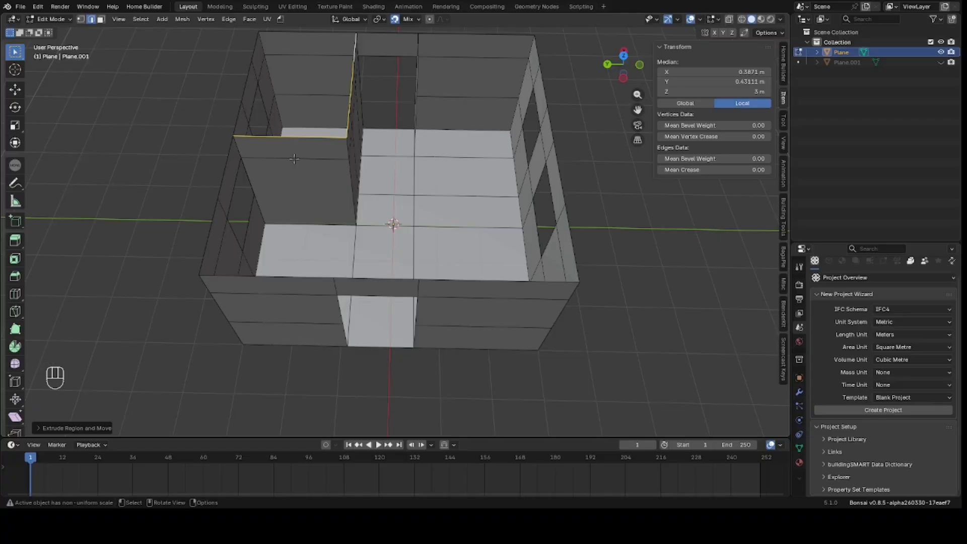
key(j)
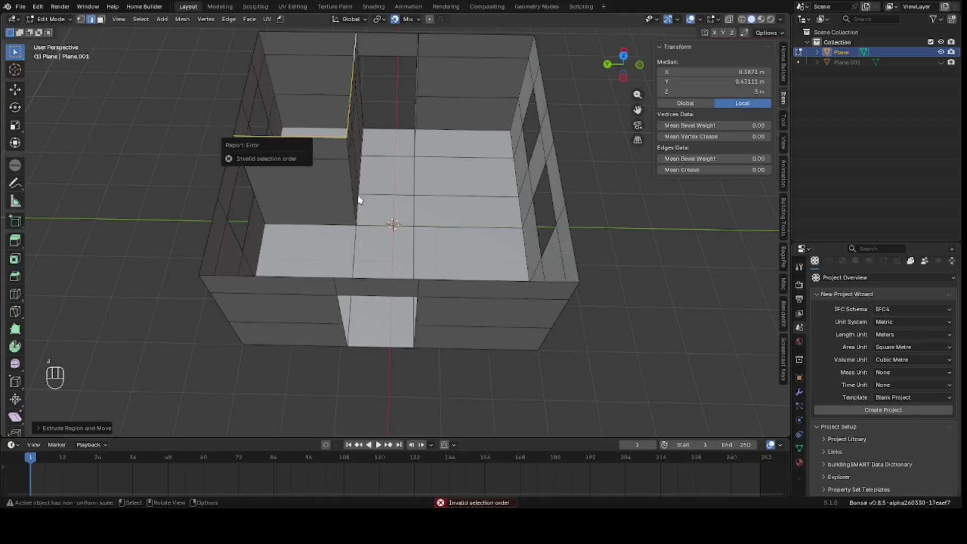
Knife a vertical cut in the corner room's long partition, from its horizontal seam down to the floor.
key(k)
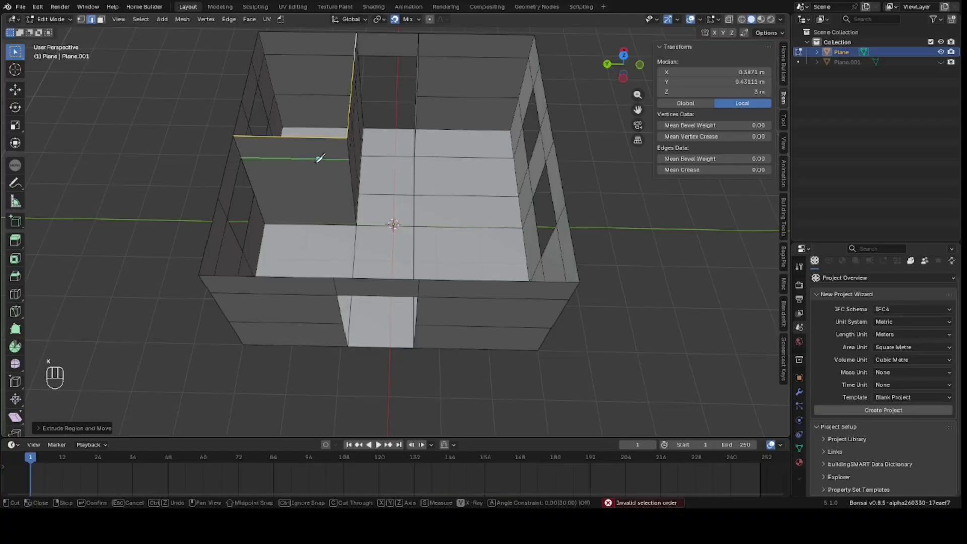
click(297, 158)
key(z)
click(319, 224)
key(Return)
Bevel the new vertical edge into a door-width face and delete that face to open an interior doorway.
scroll(317, 202, up, 2)
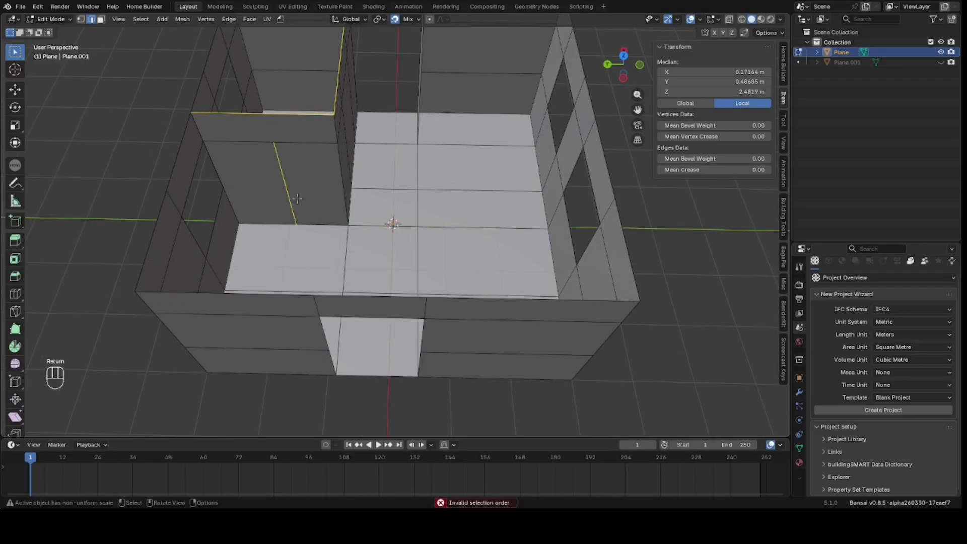
key(ctrl+b)
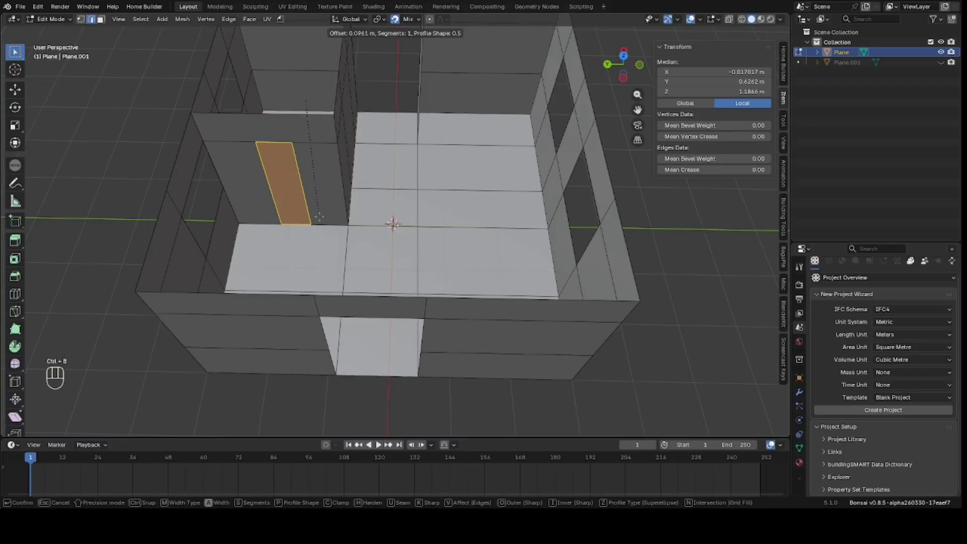
key(Escape)
key(3)
click(290, 187)
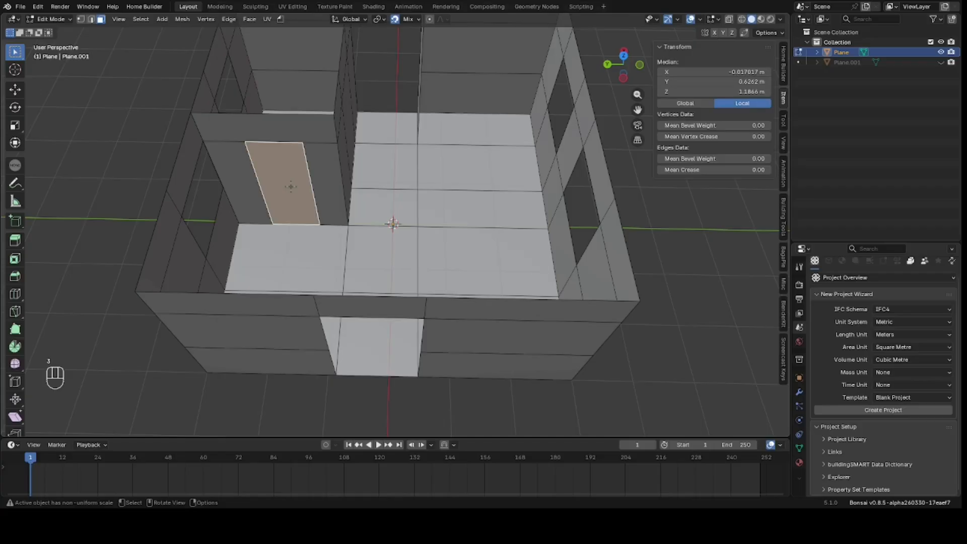
key(x)
click(290, 188)
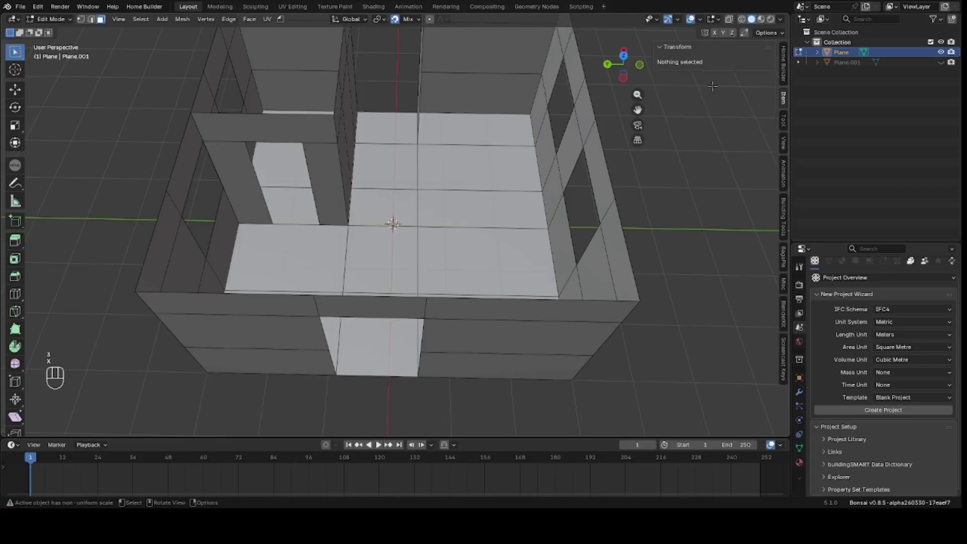
Return to Object Mode and inspect the partitioned house from outside, low down and above.
drag(624, 63, 620, 86)
key(Tab)
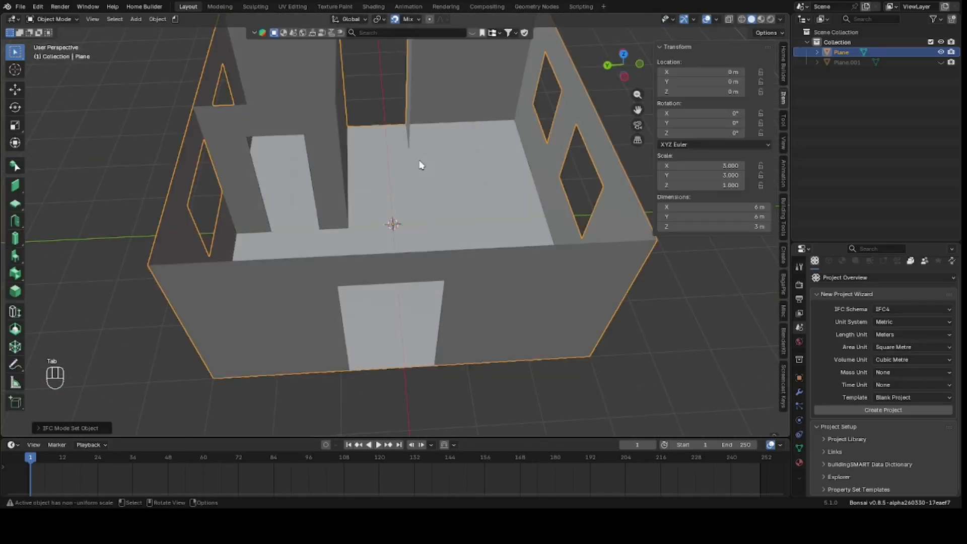
scroll(591, 321, down, 5)
click(604, 318)
drag(630, 76, 559, 38)
click(422, 203)
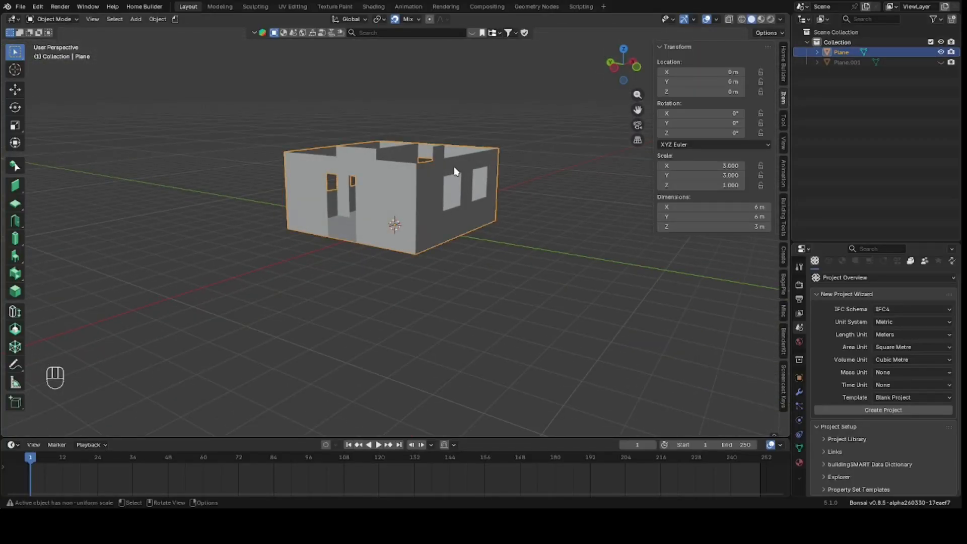
scroll(455, 172, up, 1)
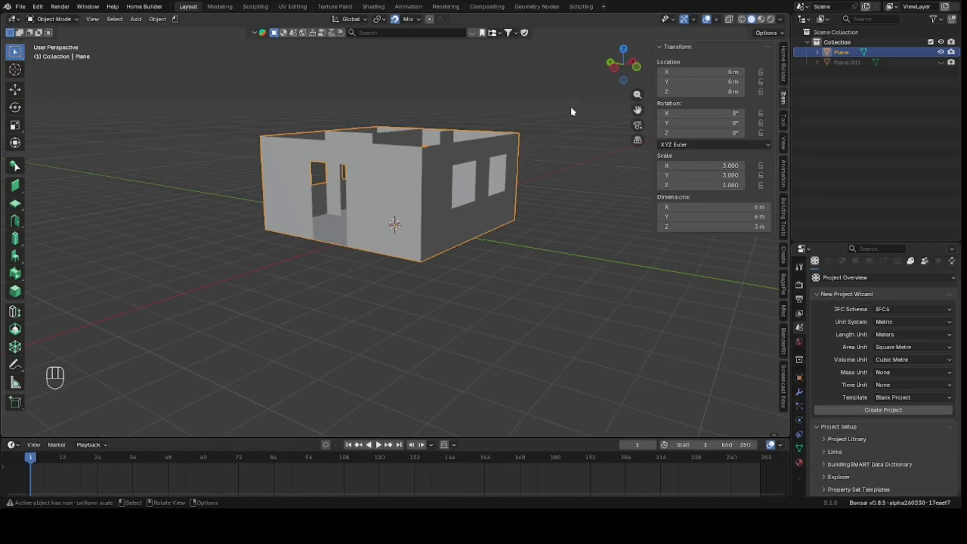
drag(624, 56, 431, 117)
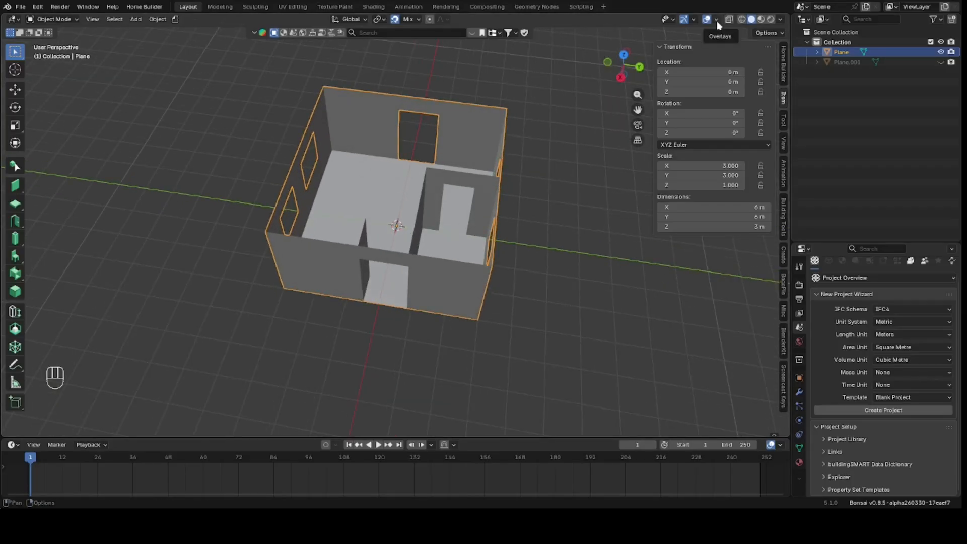
Turn on the Face Orientation overlay and examine the normals of the partition walls up close.
click(717, 22)
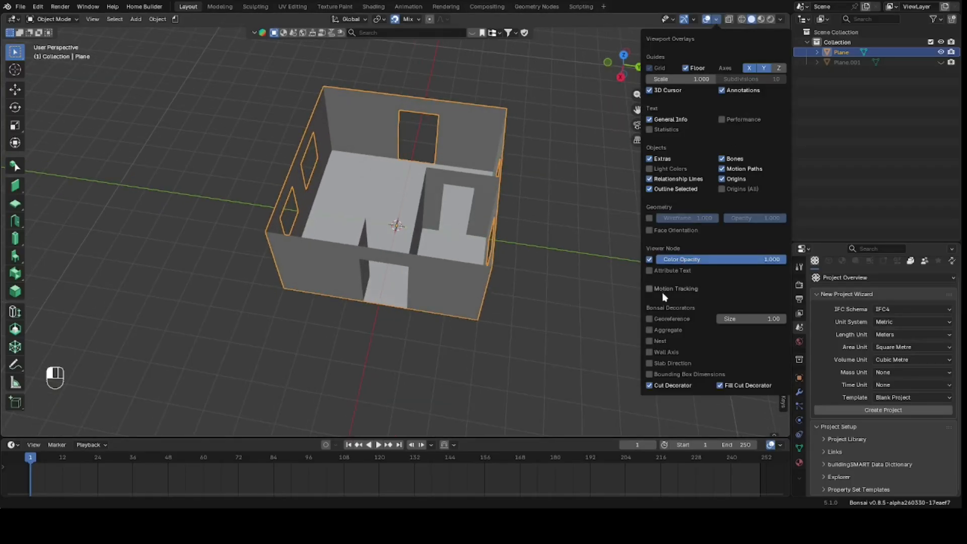
click(649, 231)
drag(625, 56, 609, 98)
scroll(507, 195, up, 1)
scroll(506, 194, up, 3)
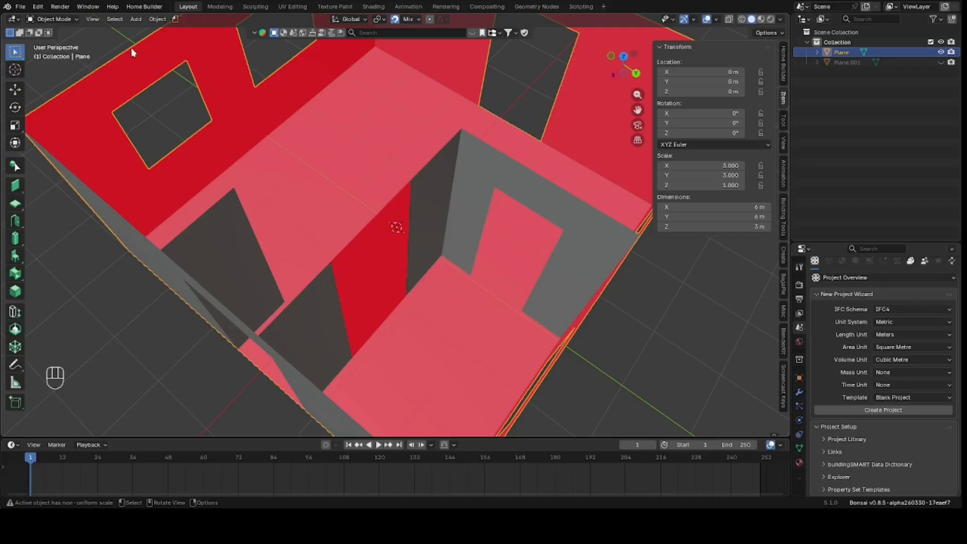
Flip the normals of the corner room's grey partition faces in Edit Mode to match the red walls, and return to Object Mode.
click(62, 20)
click(50, 43)
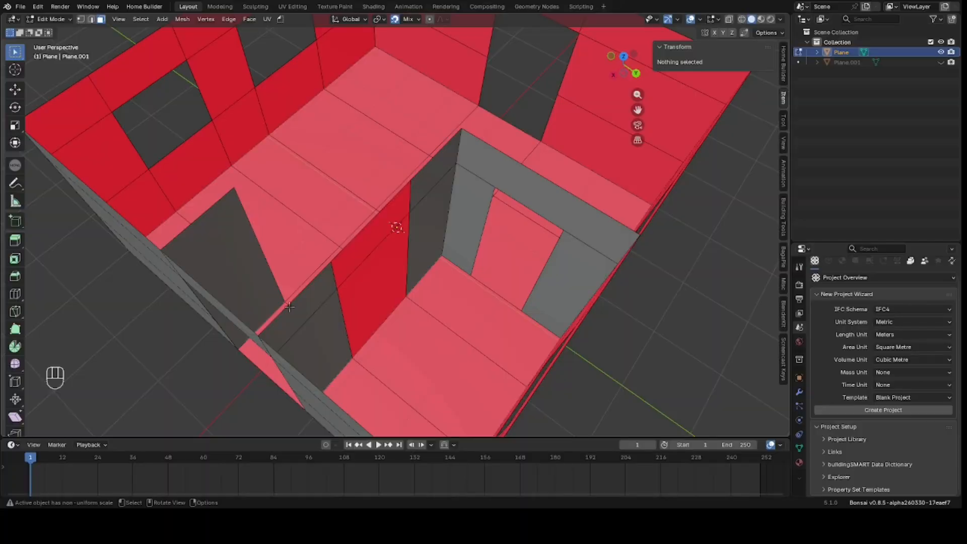
click(299, 335)
shift+click(291, 322)
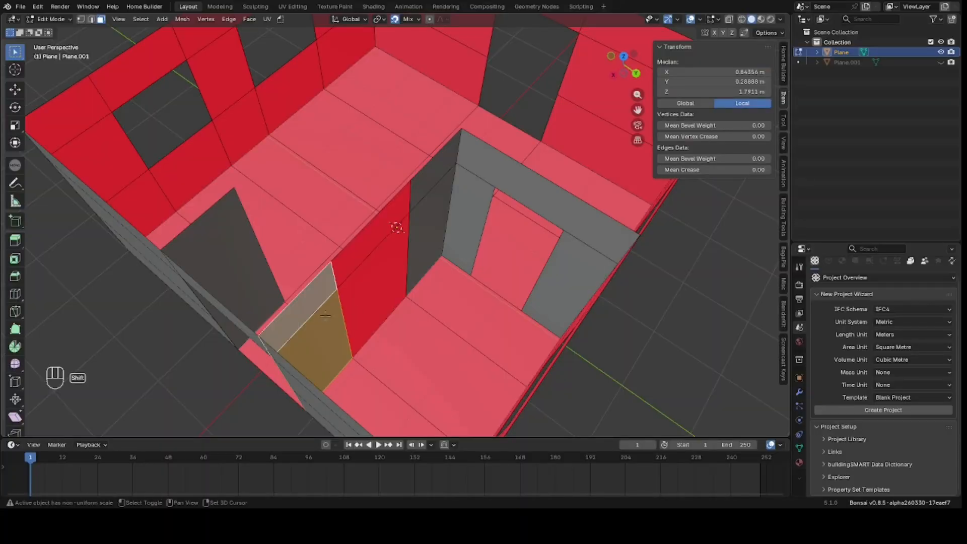
shift+click(421, 182)
shift+click(436, 235)
shift+click(452, 209)
shift+click(471, 162)
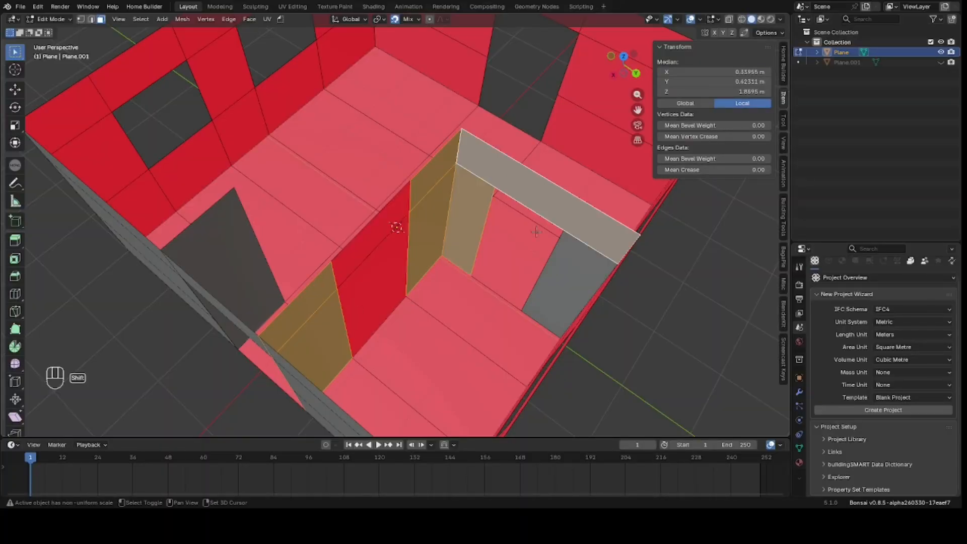
shift+click(575, 267)
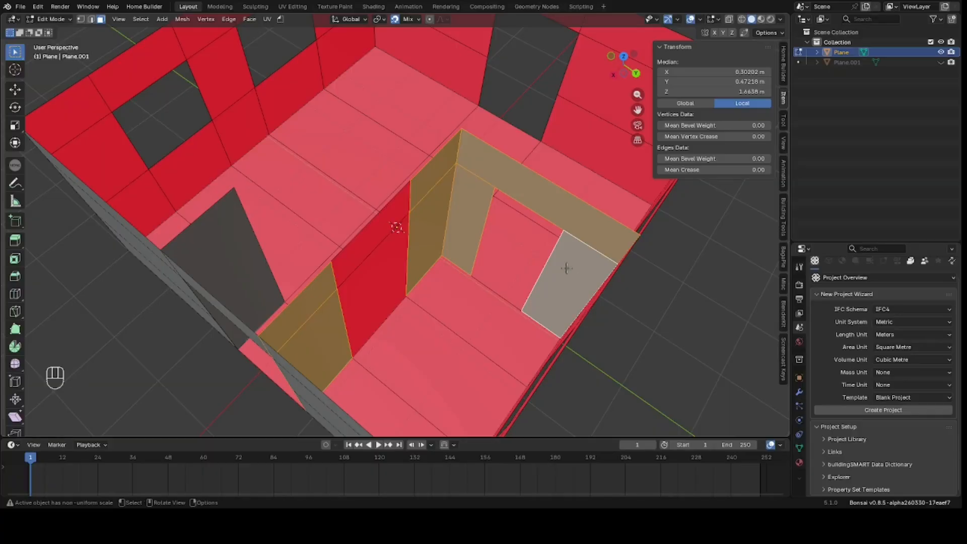
key(alt+n)
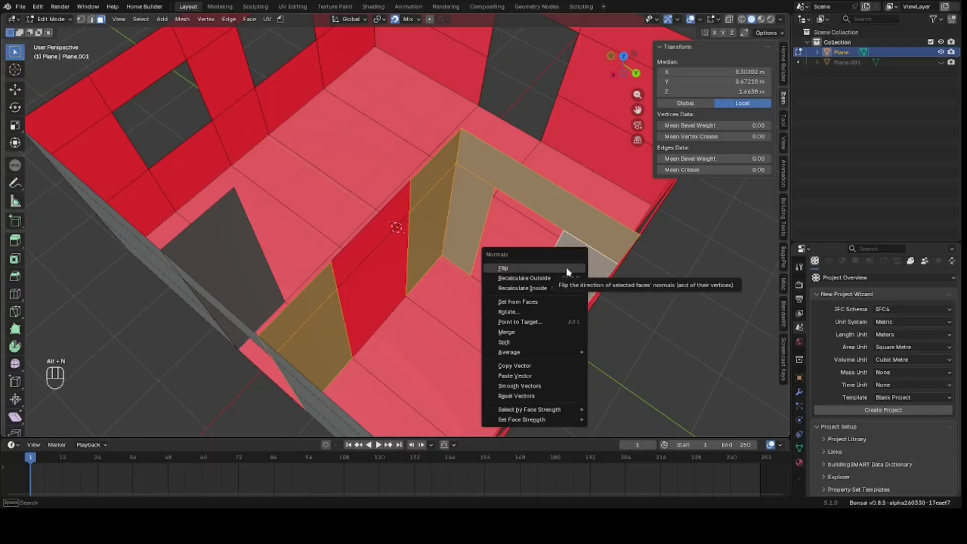
click(566, 267)
key(Tab)
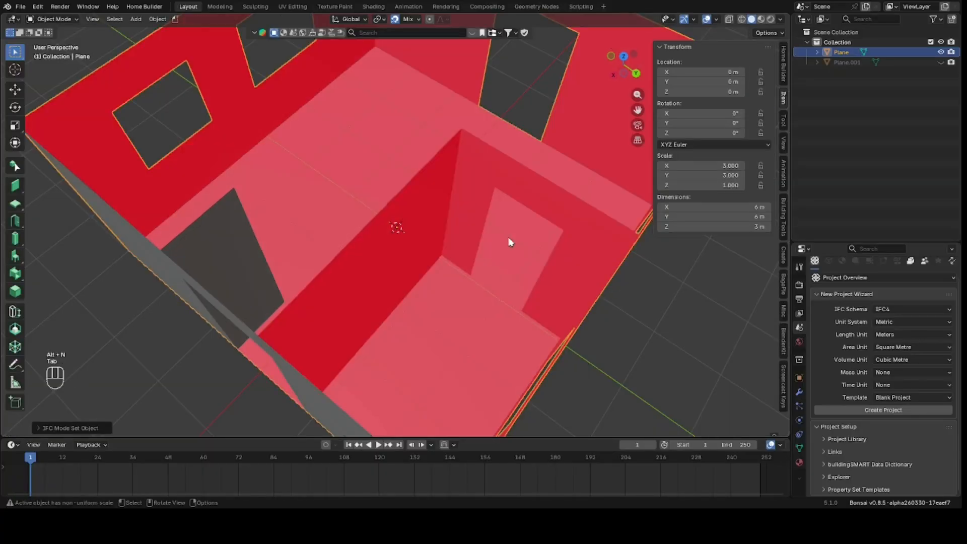
Turn off the Face Orientation overlay.
drag(621, 66, 570, 162)
scroll(441, 214, down, 3)
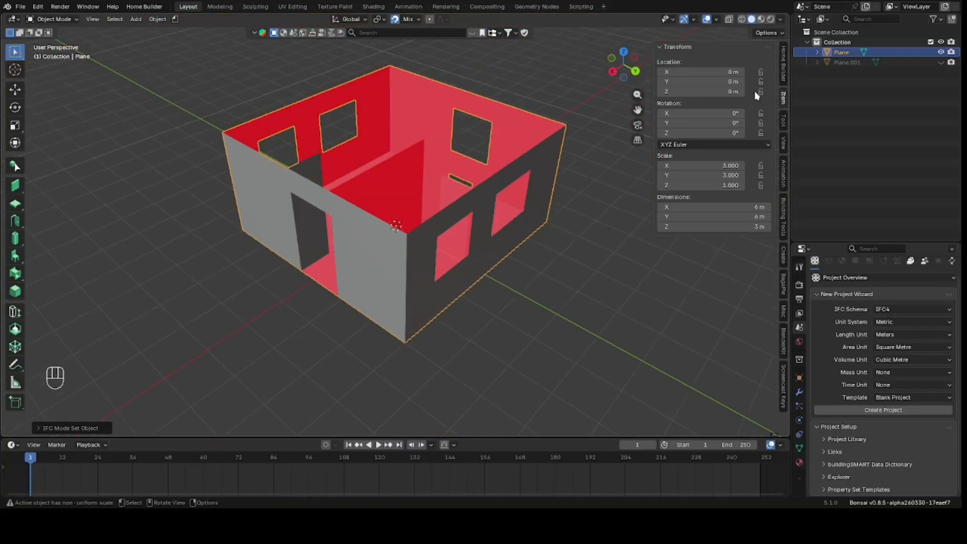
click(715, 19)
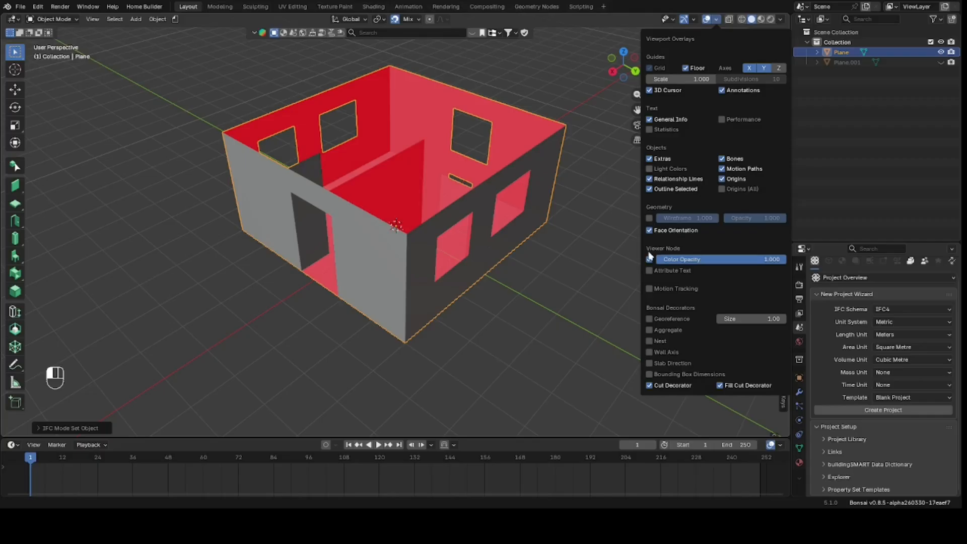
click(649, 230)
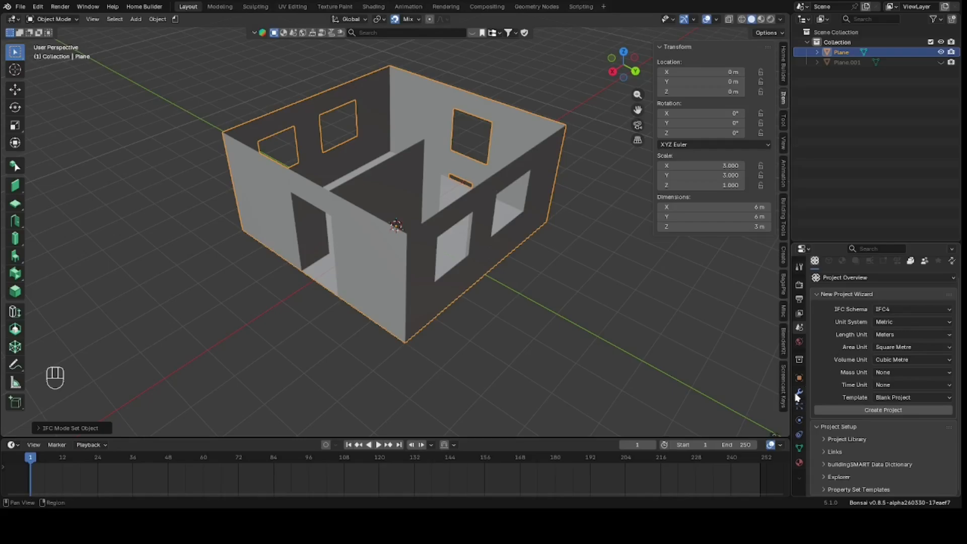
Add a Solidify modifier to the house walls in Complex mode with a thickness of 0.02 m.
click(799, 392)
click(863, 282)
mouse_move(823, 312)
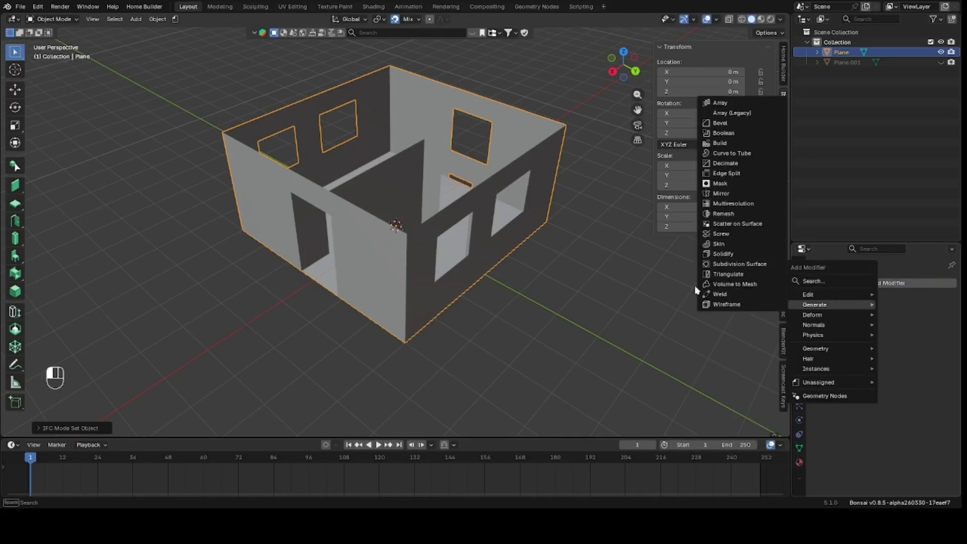
click(733, 254)
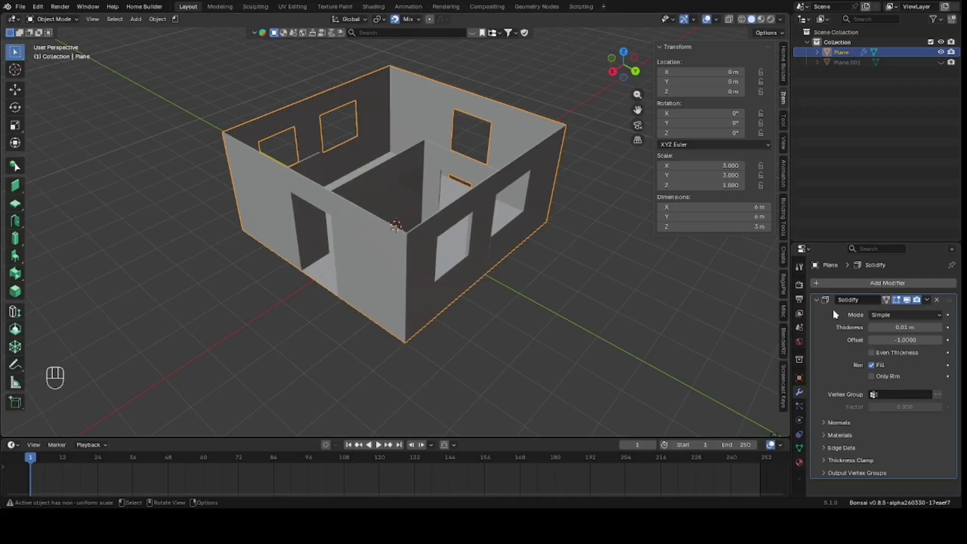
click(898, 327)
text(2)
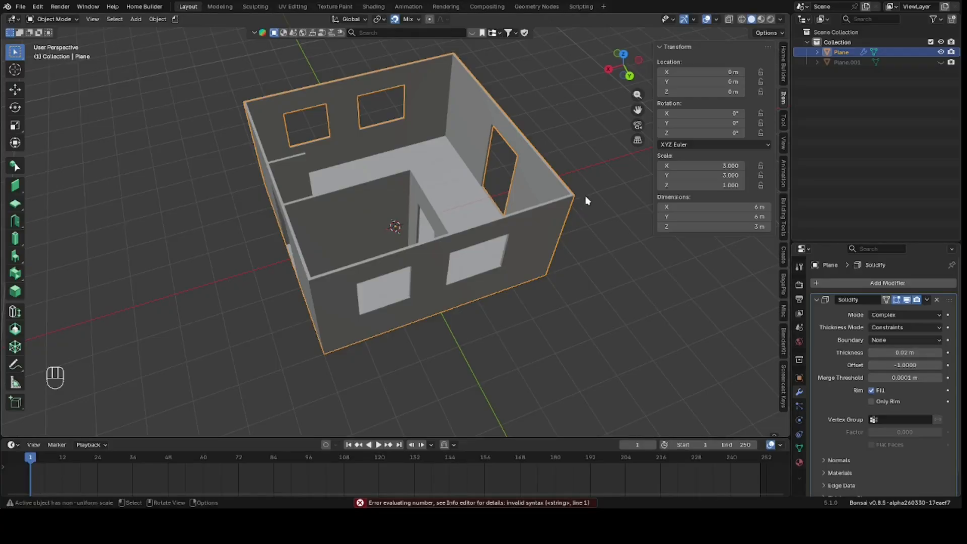
Deselect the walls, inspect their thickness from several sides and unhide the roof object.
click(586, 198)
drag(624, 65, 466, 319)
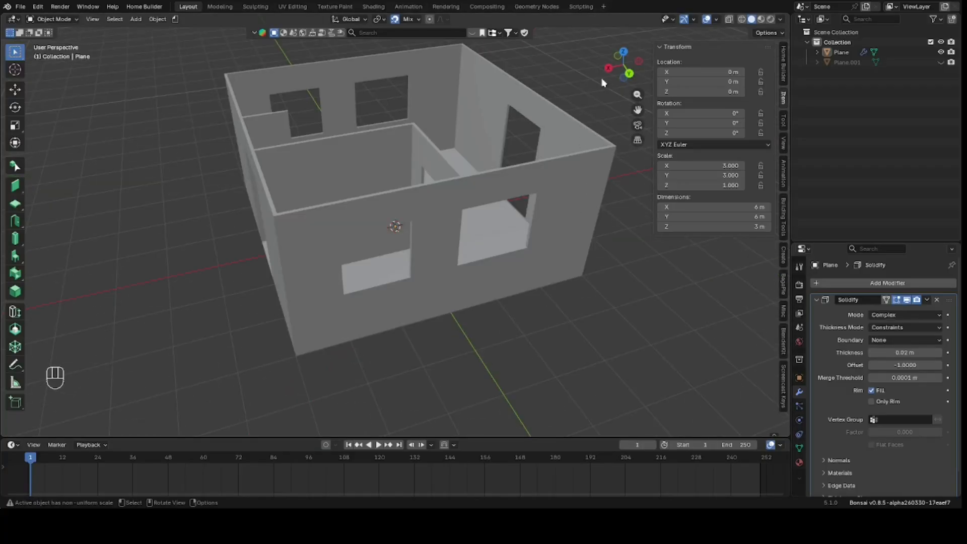
drag(624, 64, 485, 196)
key(alt+h)
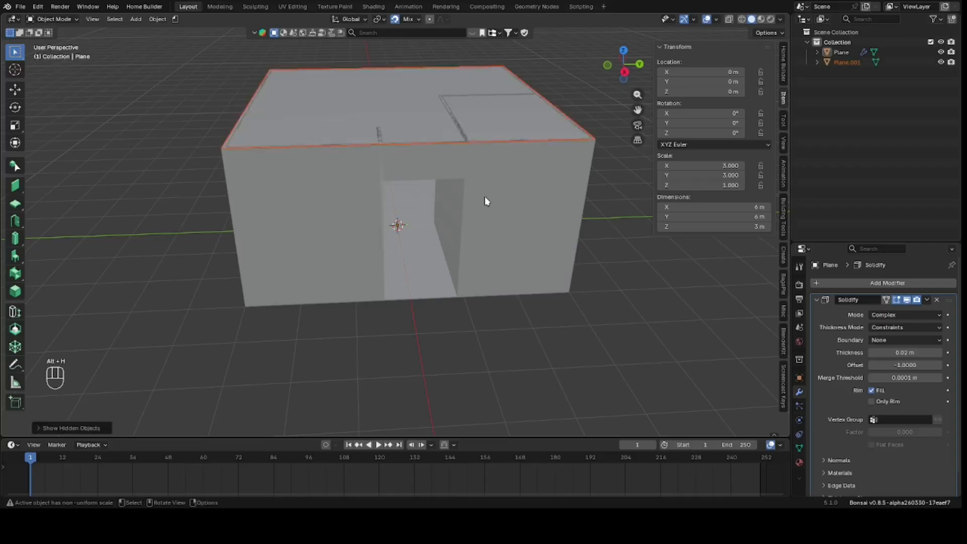
Select the flat roof object and dissolve all its linked faces into a single face in Edit Mode.
click(564, 107)
click(379, 111)
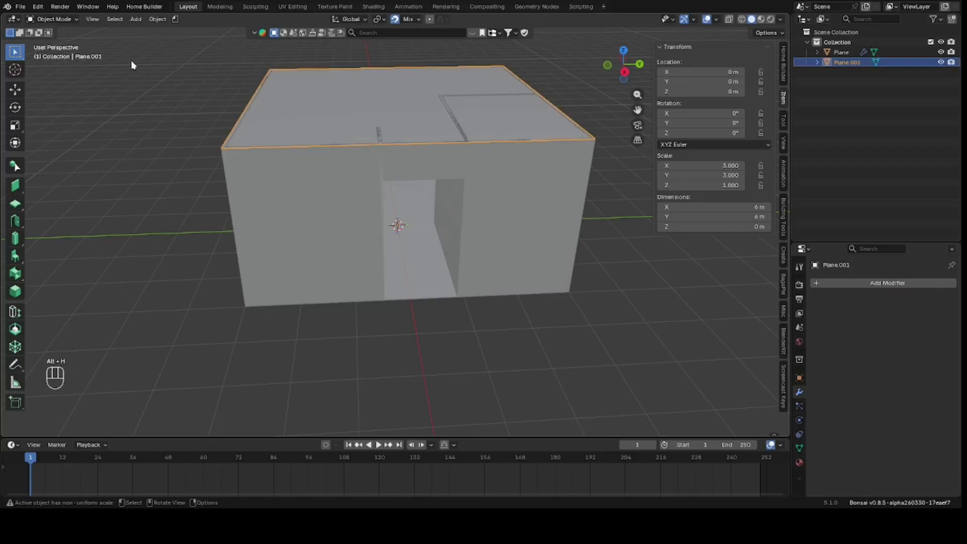
click(53, 19)
click(53, 42)
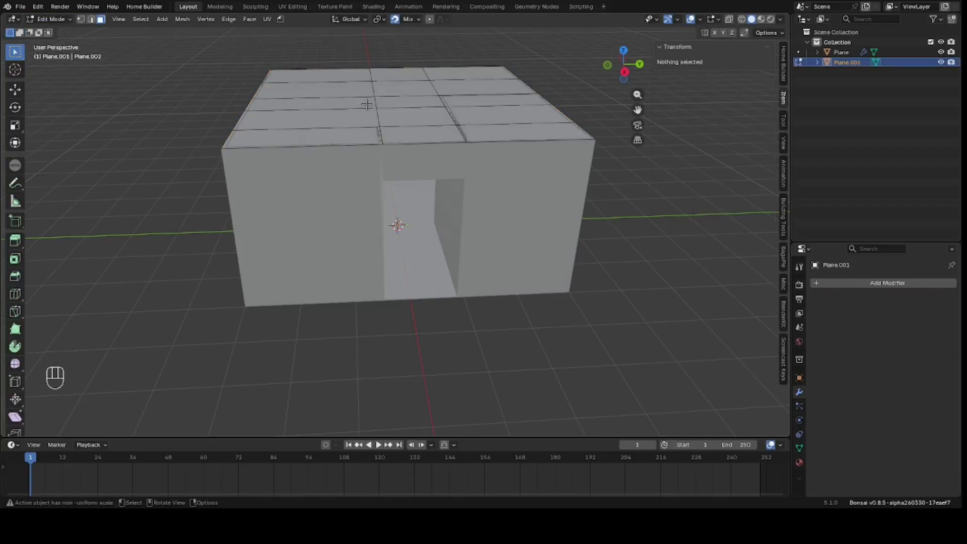
key(l)
key(ctrl+f)
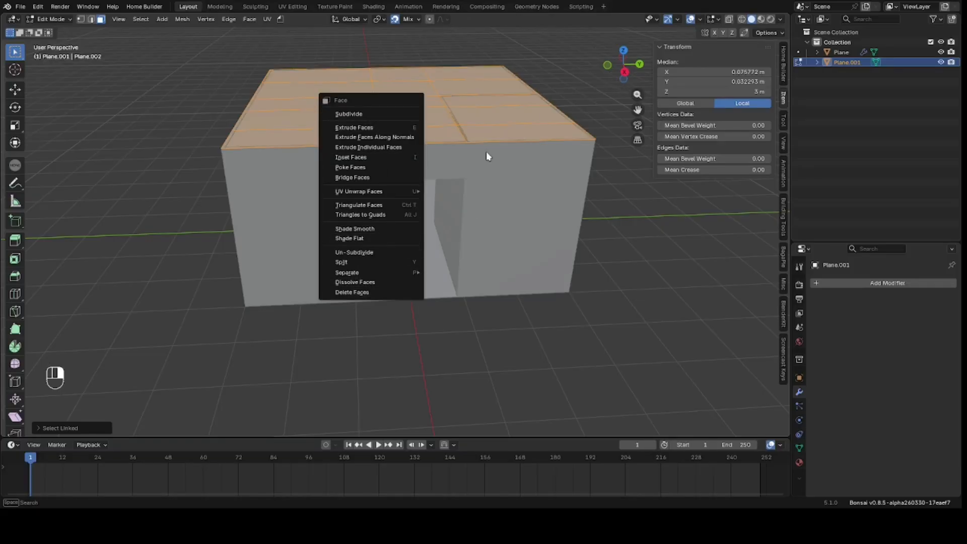
click(371, 282)
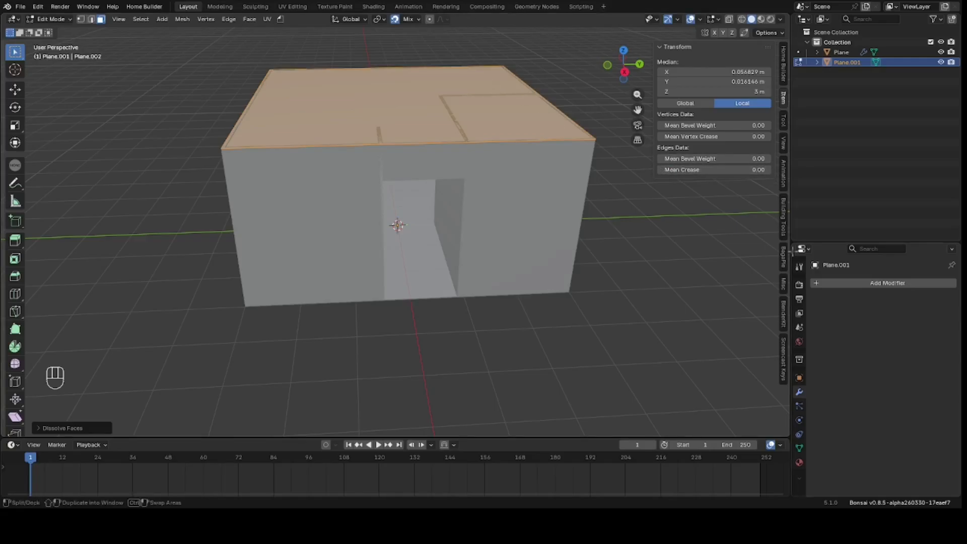
Generate a pitched roof with eaves from the flat roof face using Building Tools' Add Roof.
click(784, 224)
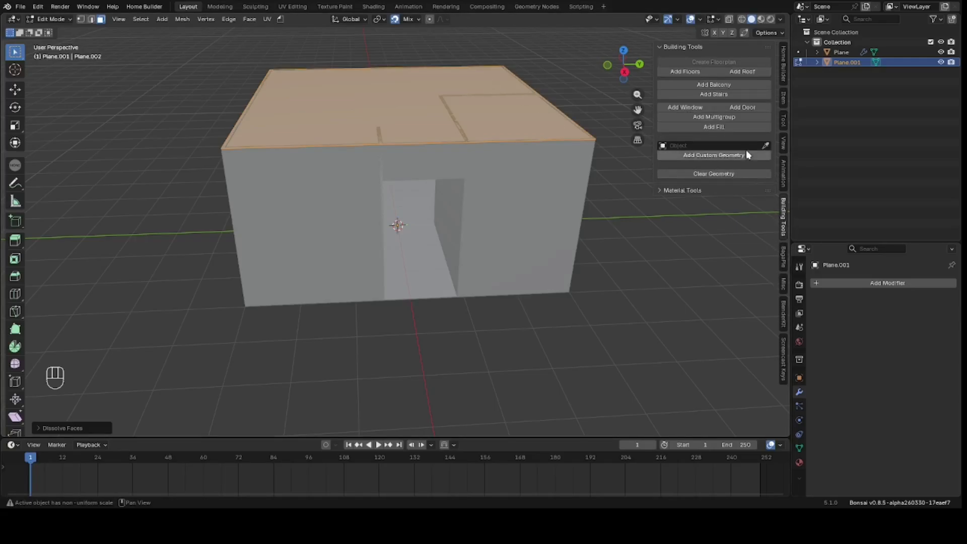
click(736, 71)
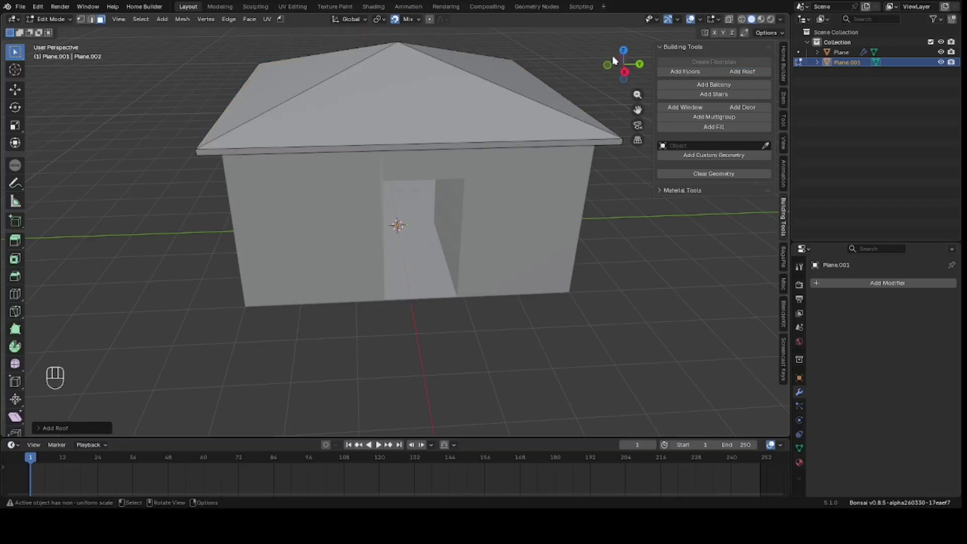
drag(614, 61, 347, 89)
Raise the roof's apex vertex about 1.5 m along the Z axis to steepen the roof.
click(80, 20)
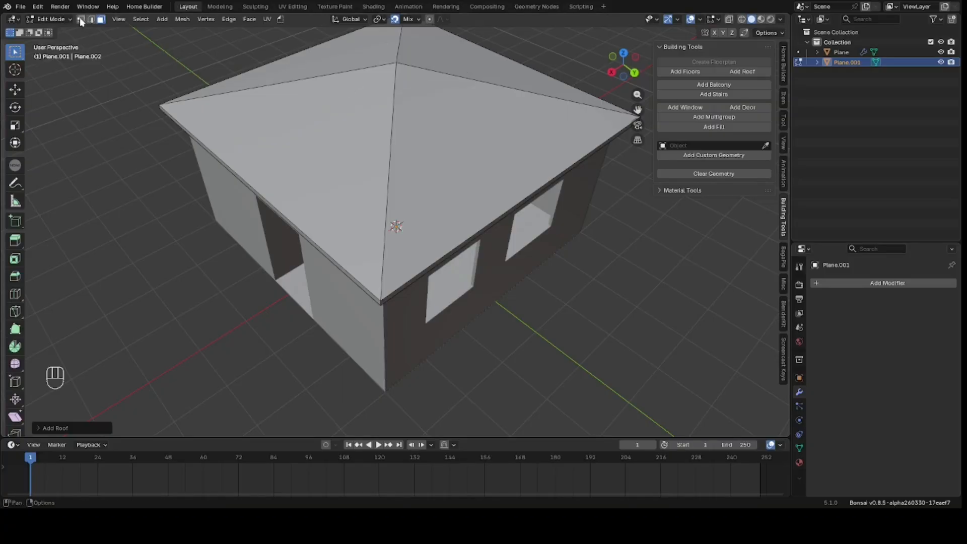
click(409, 62)
scroll(454, 78, down, 5)
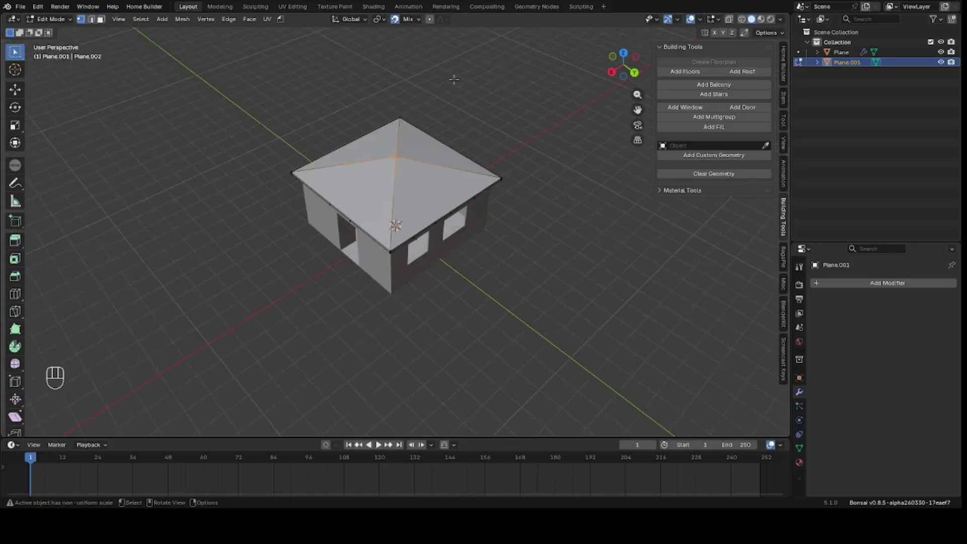
drag(624, 66, 573, 112)
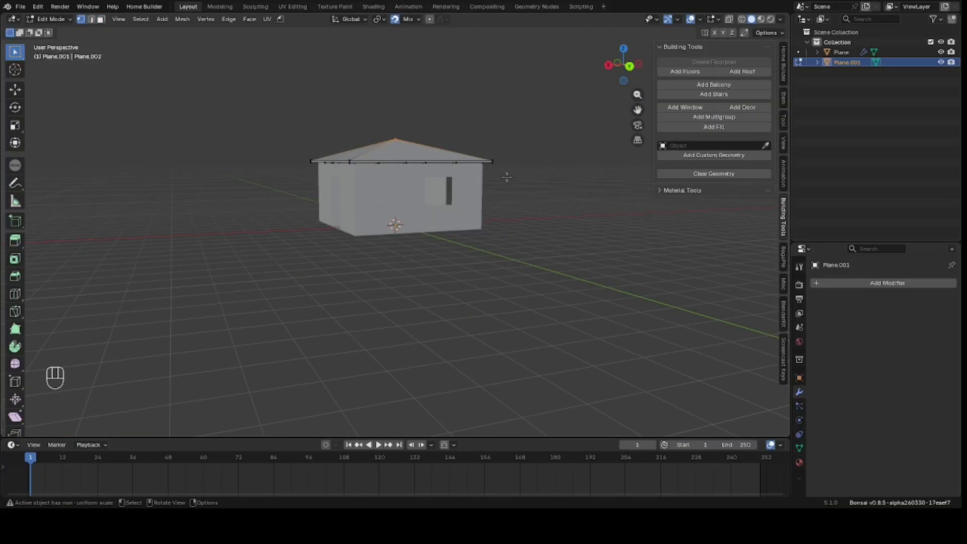
key(g)
key(z)
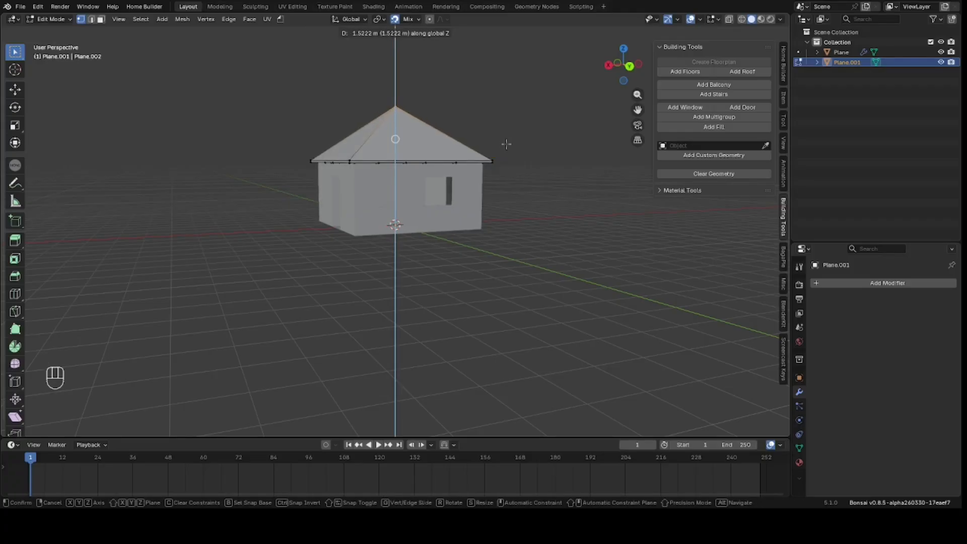
click(504, 146)
Return to Object Mode, deselect the roof and inspect the finished house from all around.
drag(628, 64, 635, 83)
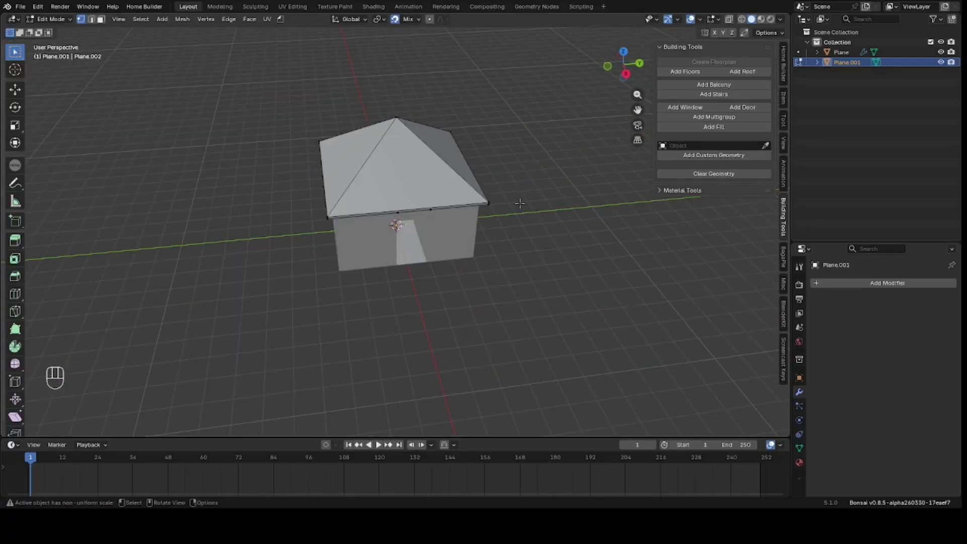
key(Tab)
click(519, 103)
drag(622, 56, 806, 86)
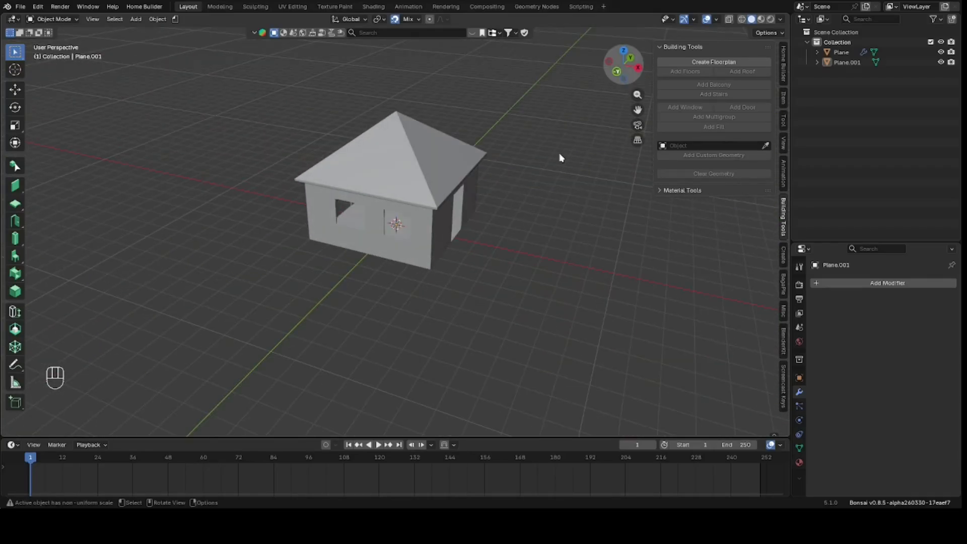
drag(634, 69, 574, 62)
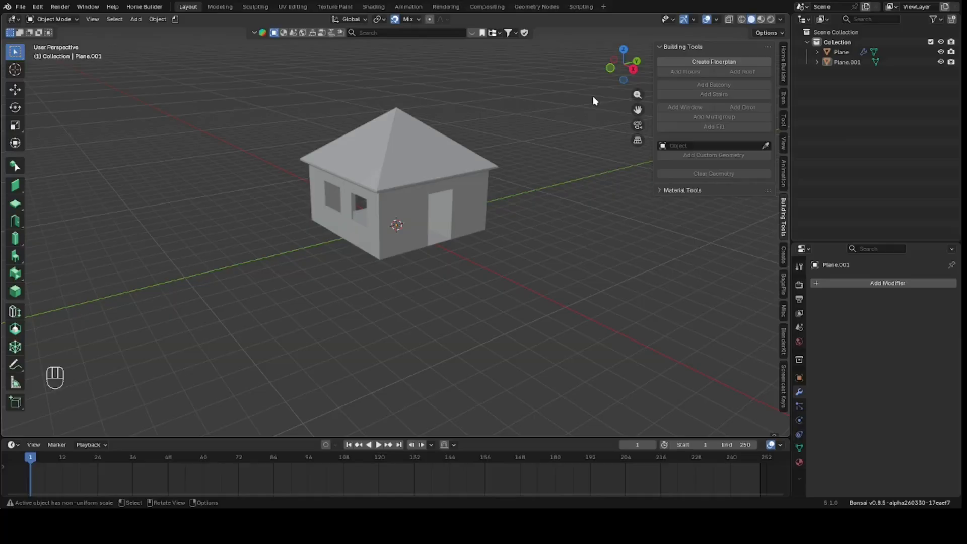
drag(624, 64, 660, 112)
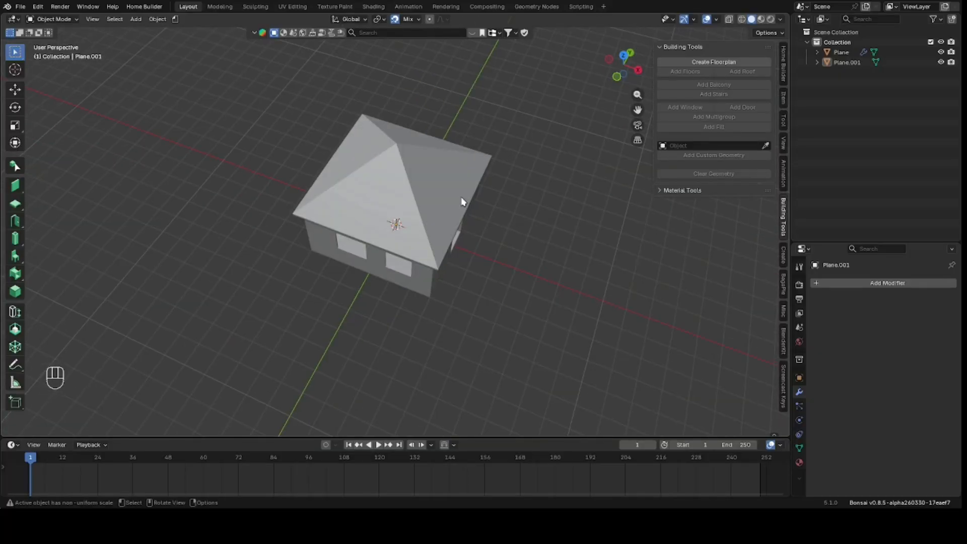